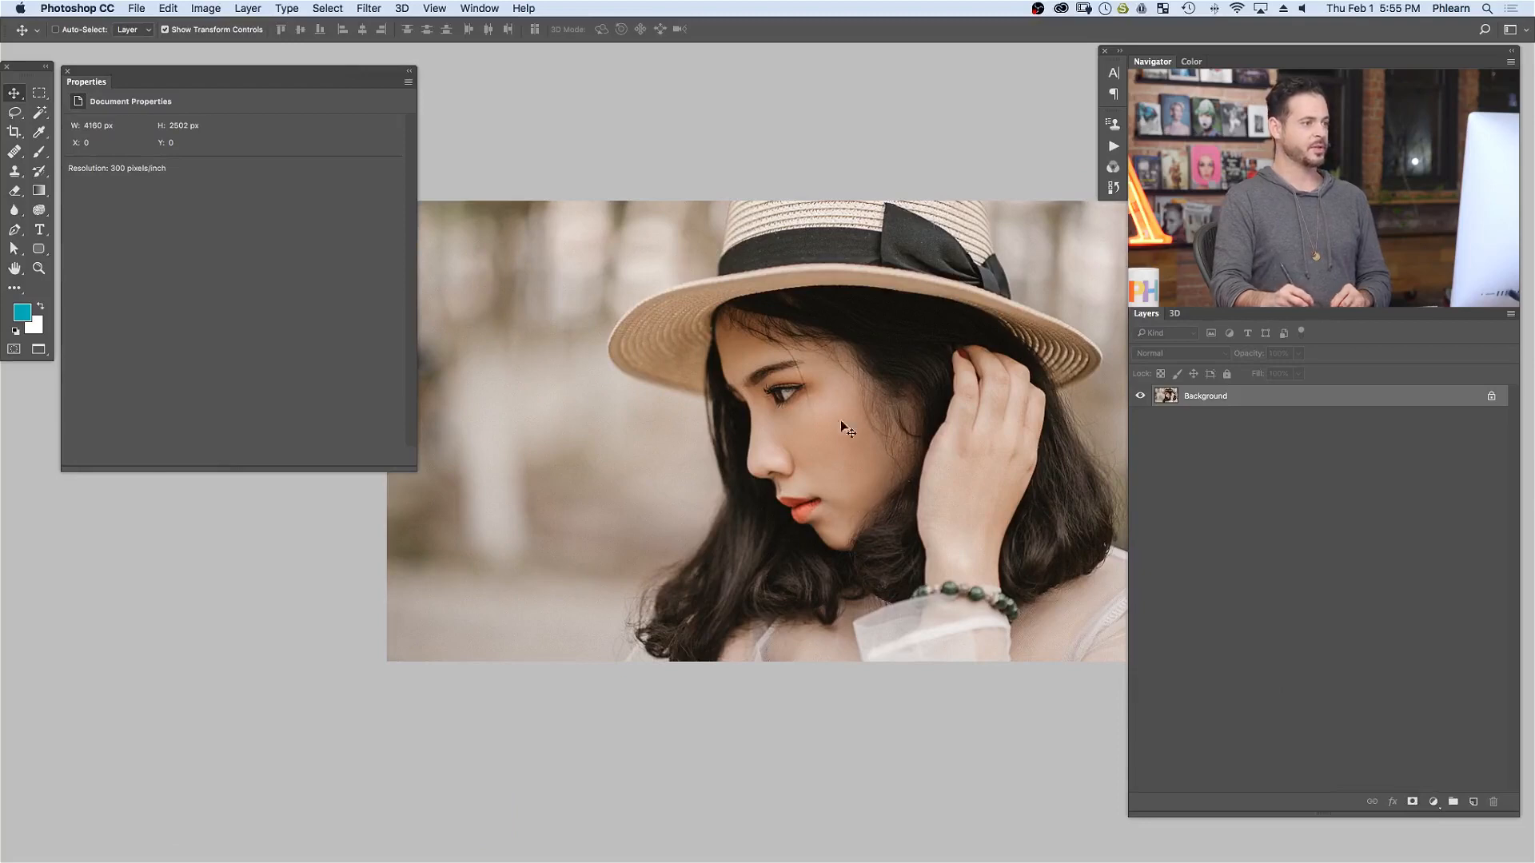
- Add a Solid Color fill layer in dark purple (#201230) above the portrait photo
{"action": "left_click", "coordinate": [1433, 802]}
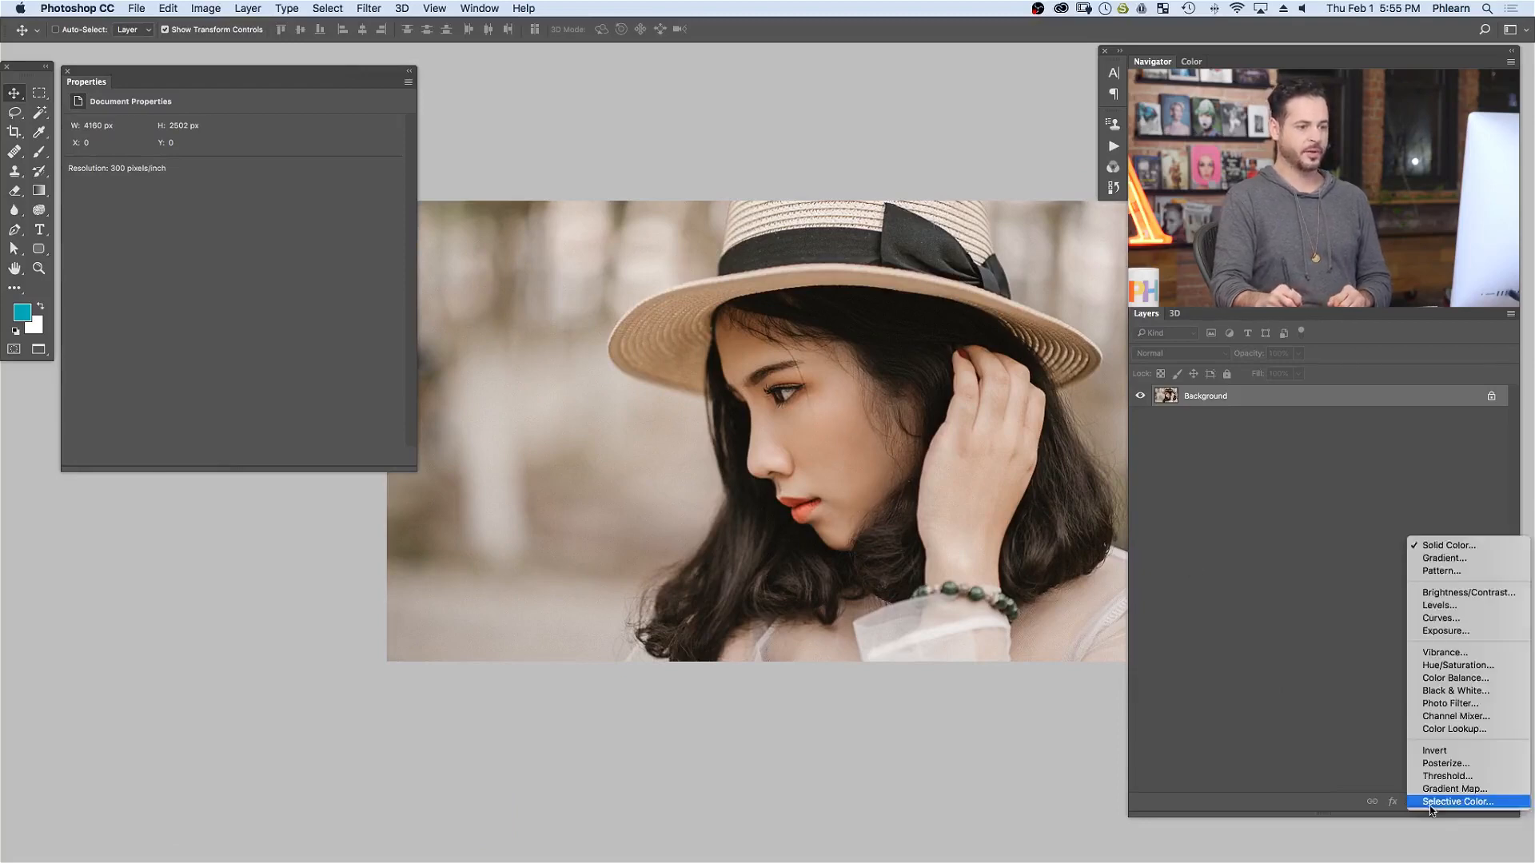
{"action": "left_click", "coordinate": [1451, 542]}
{"action": "left_click_drag", "start_coordinate": [491, 216], "coordinate": [495, 189]}
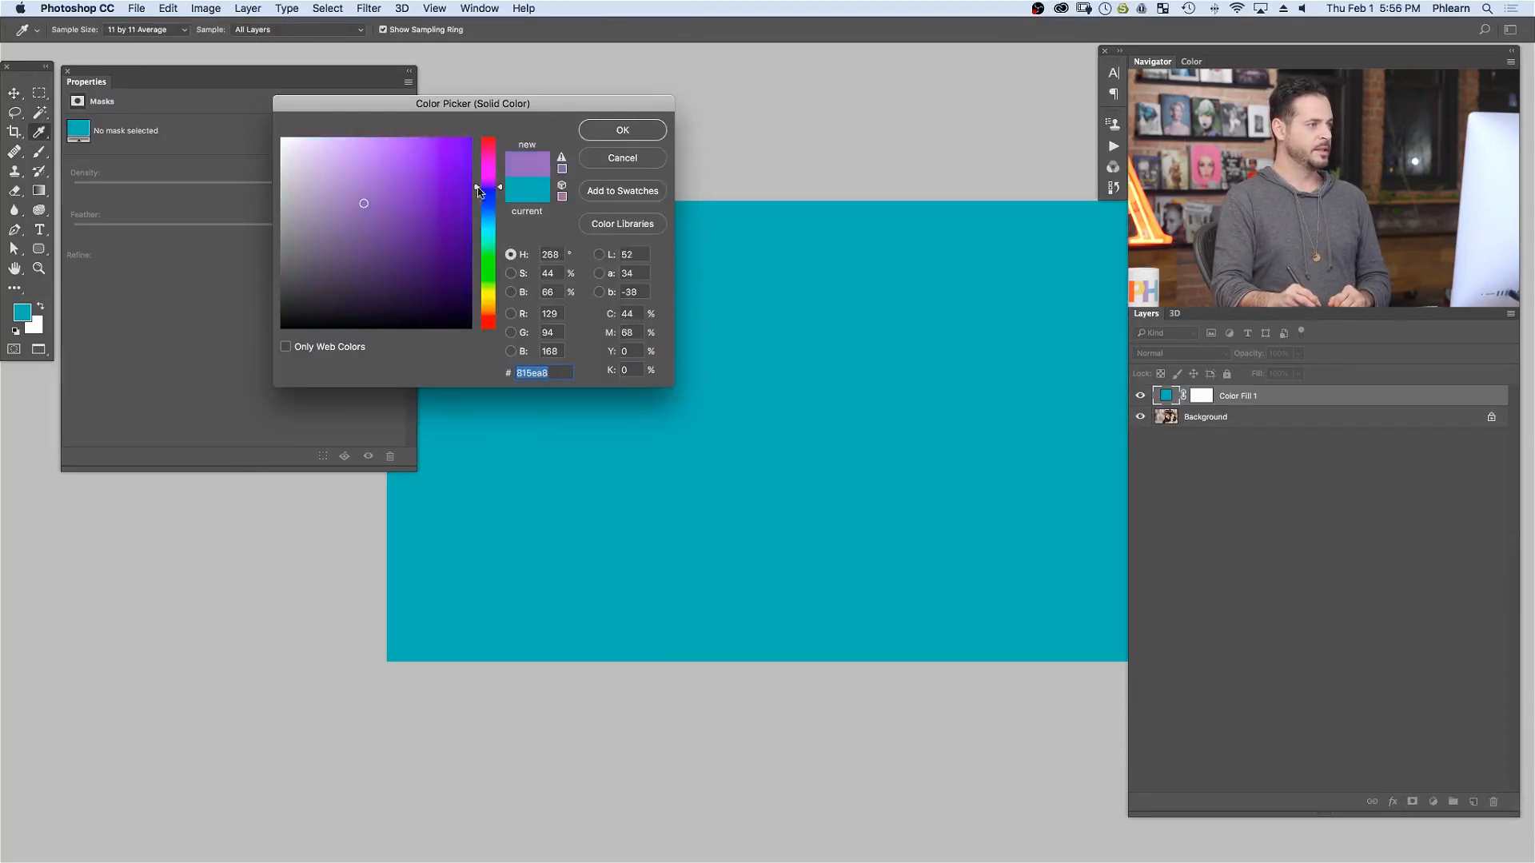
{"action": "left_click_drag", "start_coordinate": [392, 282], "coordinate": [398, 290]}
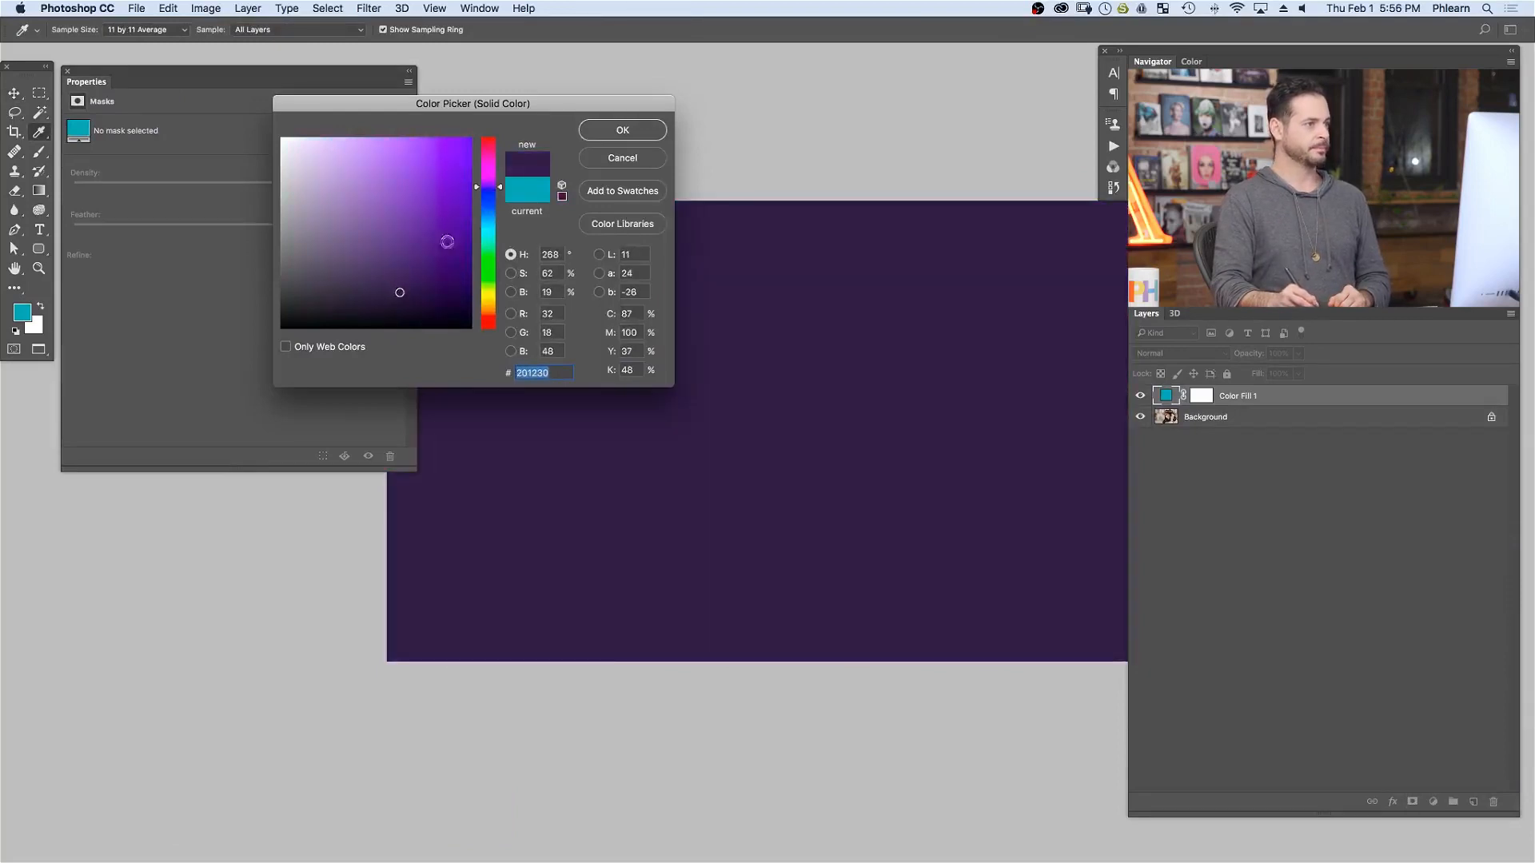
{"action": "left_click", "coordinate": [631, 137]}
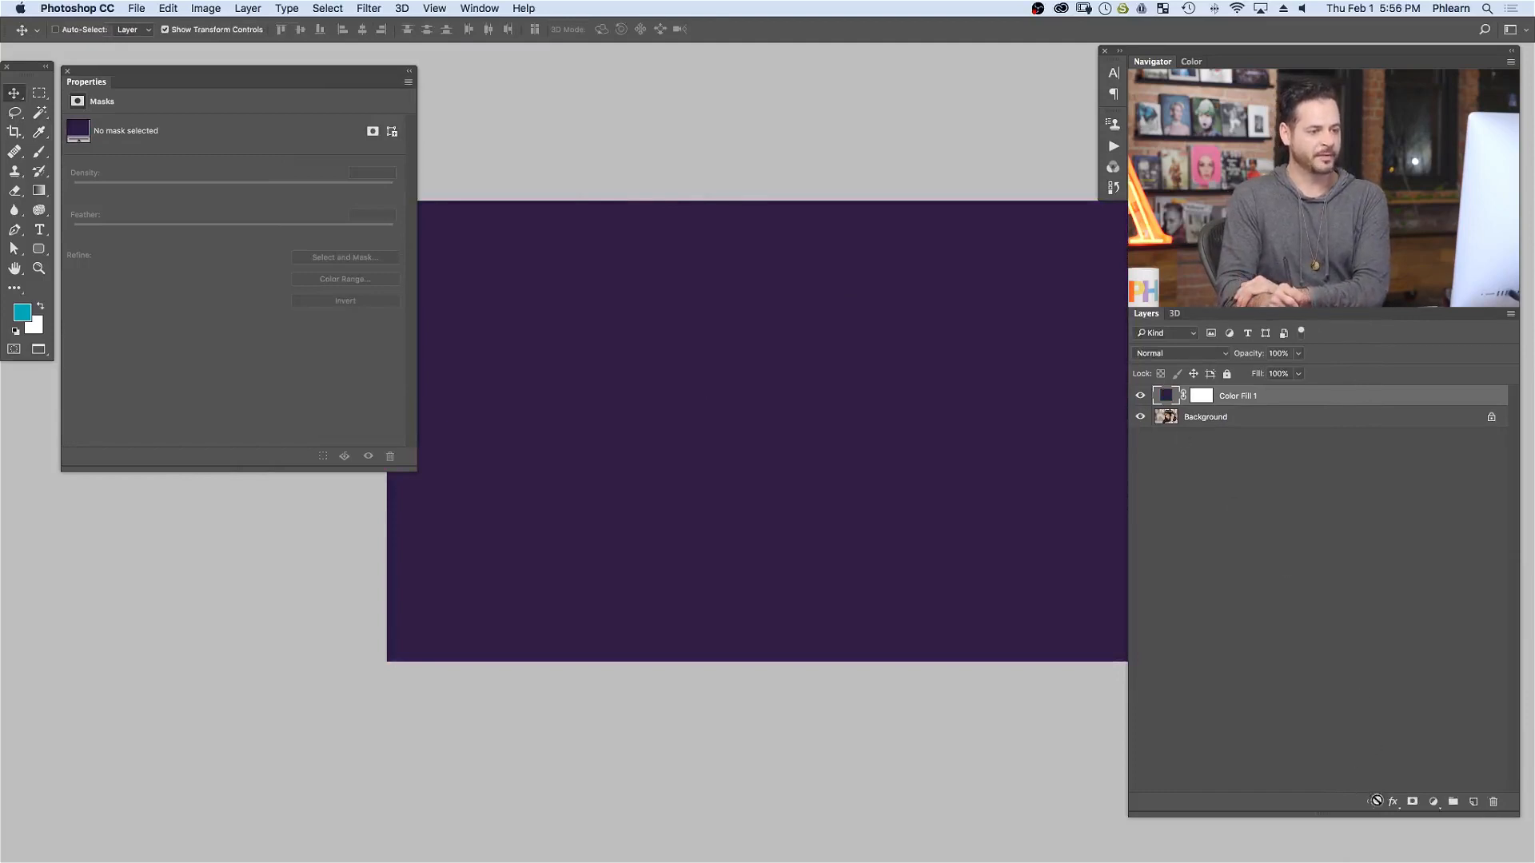
- Inspect the purple fill layer's Blending Options and close the Layer Style dialog without changing any settings
{"action": "left_click", "coordinate": [1393, 803]}
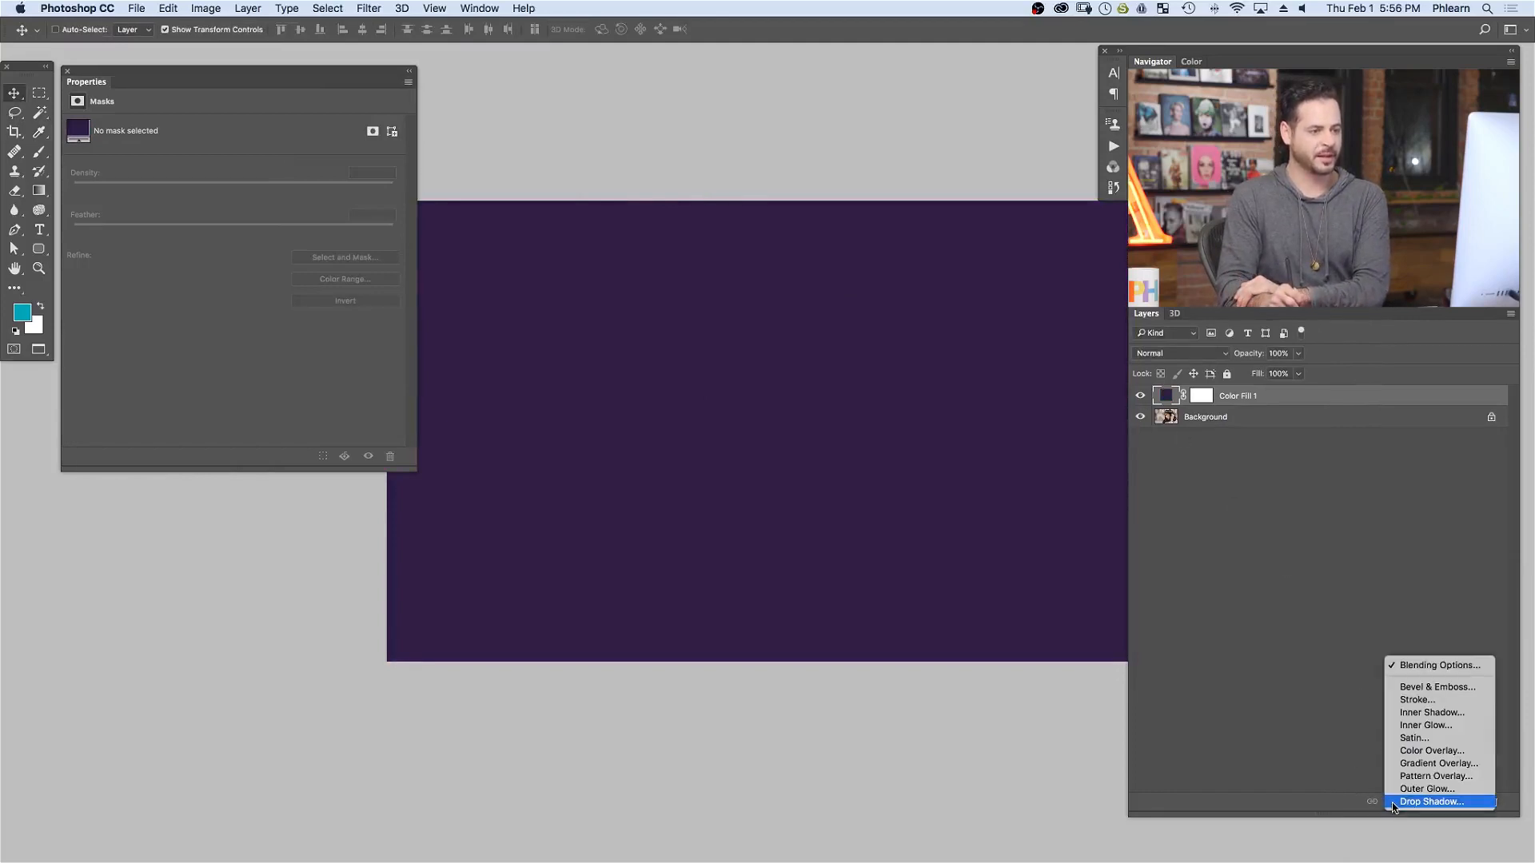
{"action": "left_click", "coordinate": [1435, 667]}
{"action": "left_click_drag", "start_coordinate": [692, 464], "coordinate": [875, 254]}
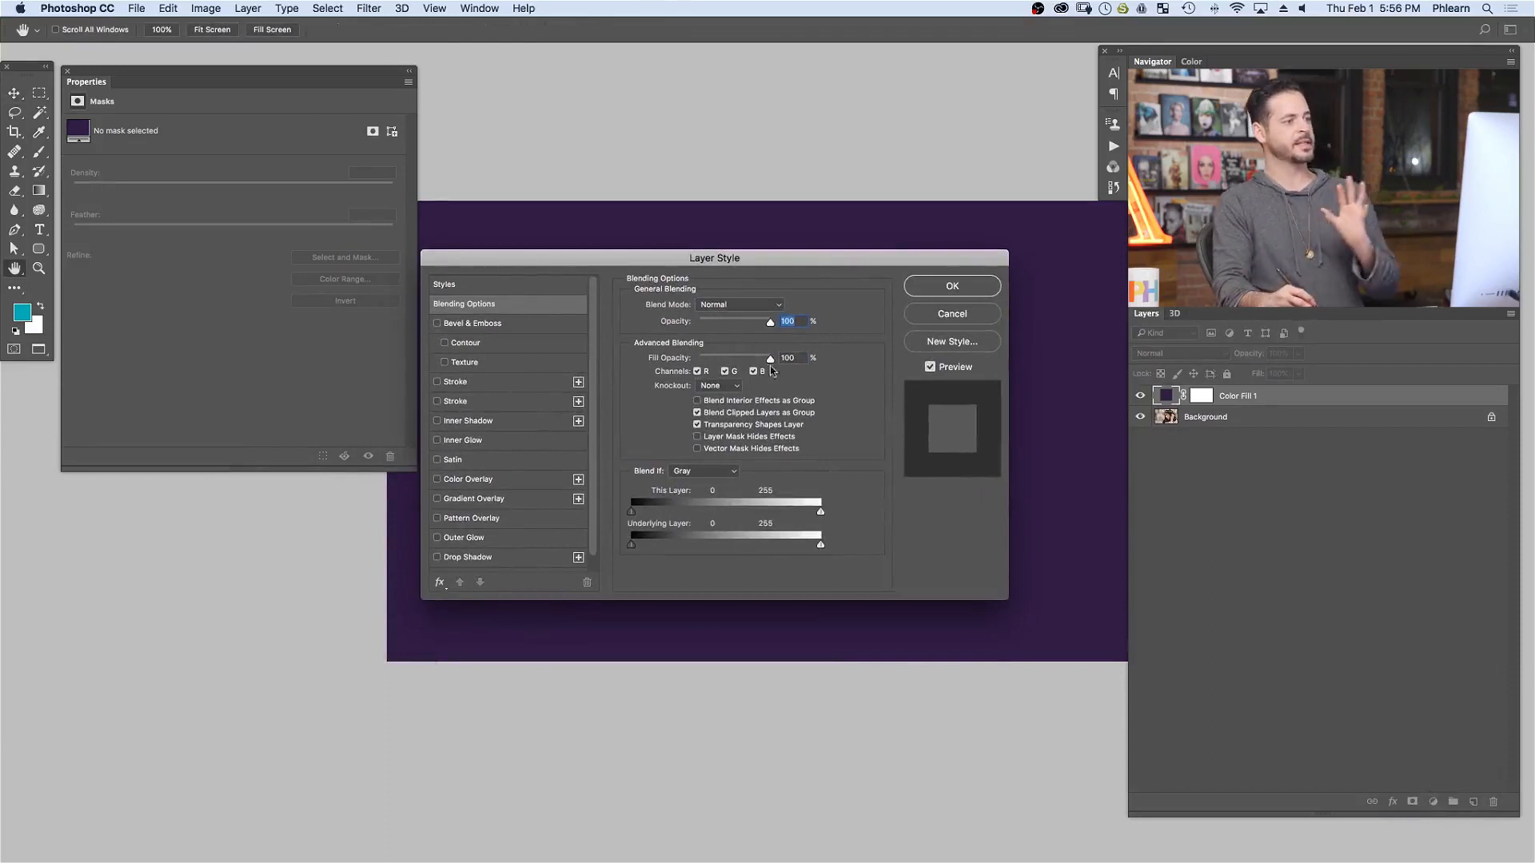
{"action": "left_click", "coordinate": [953, 287]}
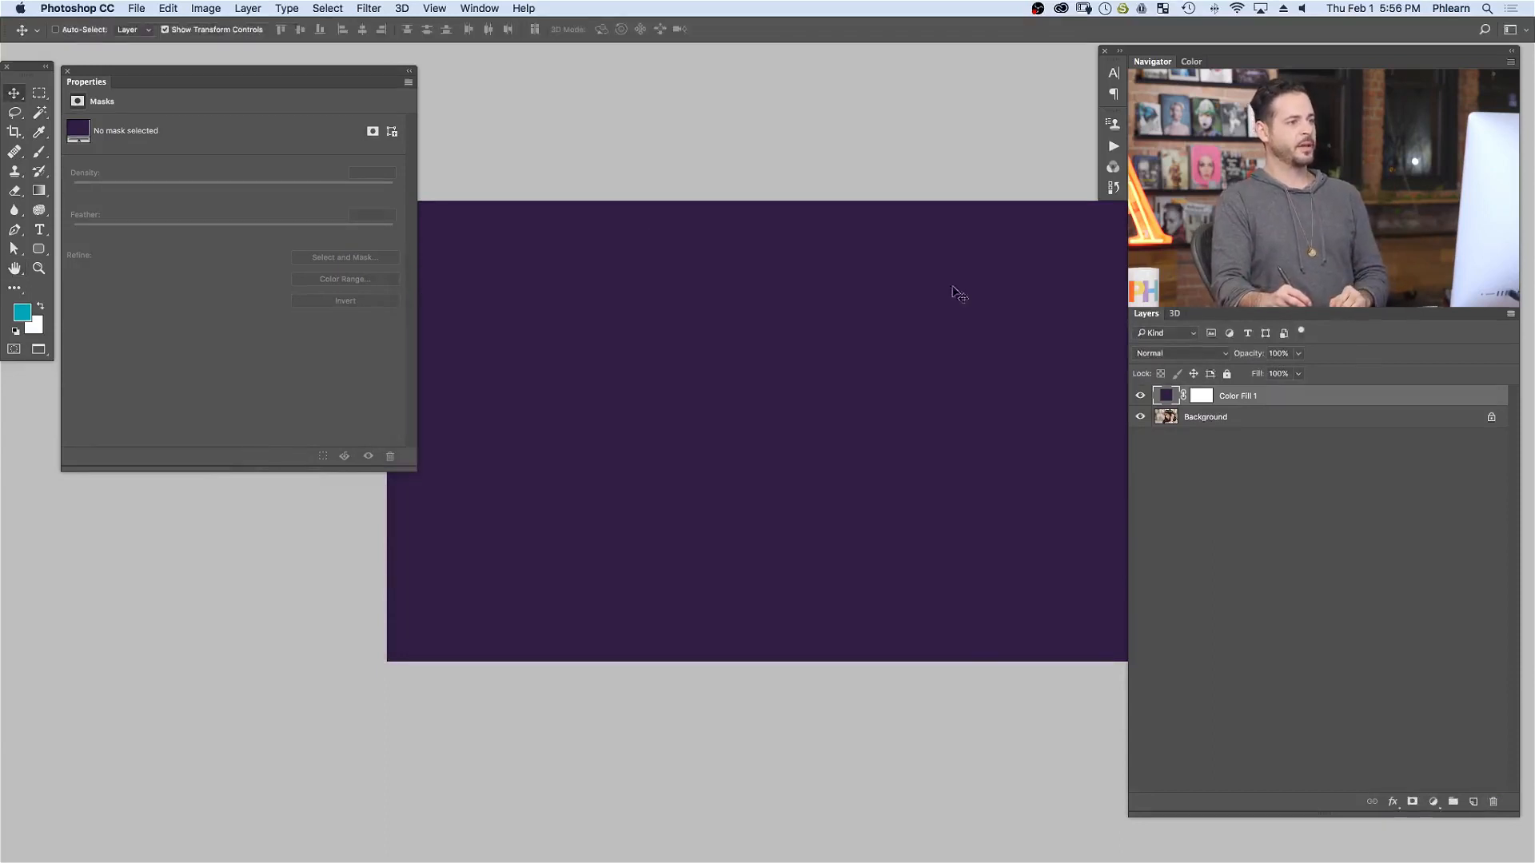
- Open the purple fill layer's Blending Options and arrange the dialog and canvas so both can be seen
{"action": "double_click", "coordinate": [1324, 400]}
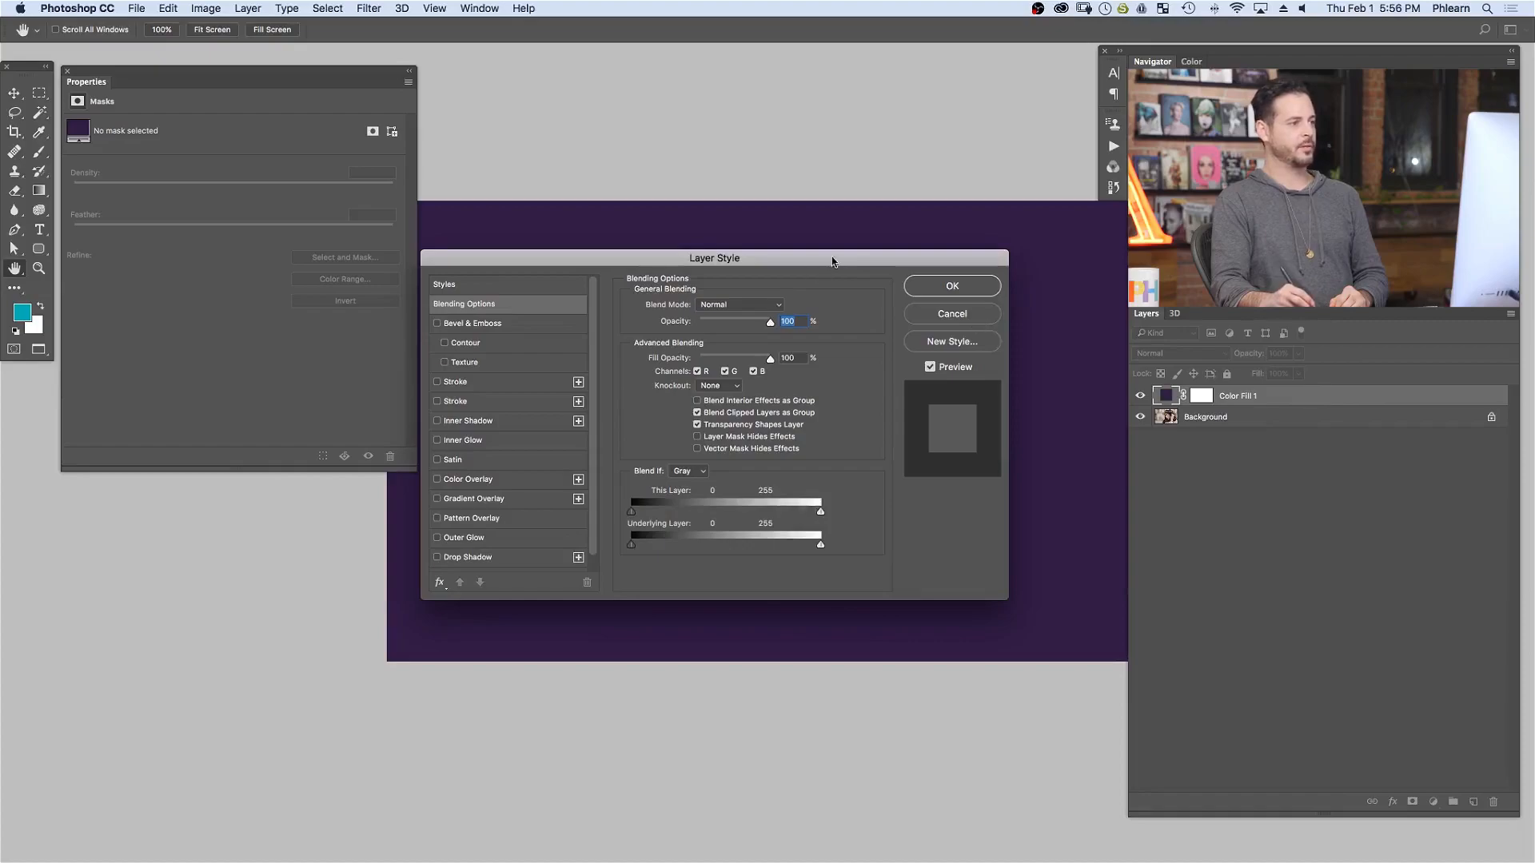
{"action": "left_click_drag", "start_coordinate": [831, 261], "coordinate": [506, 452]}
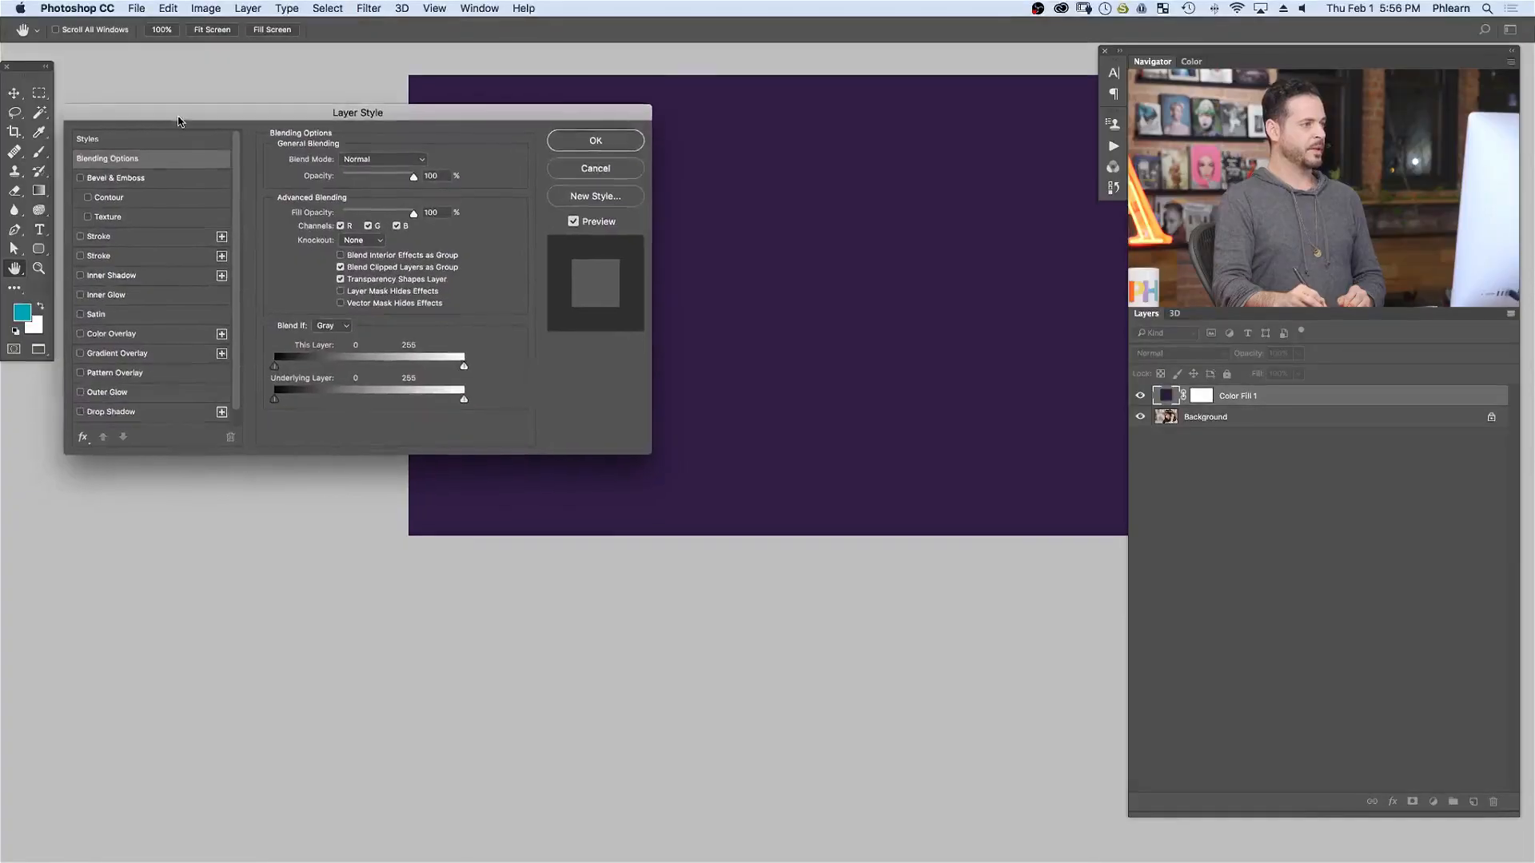
{"action": "left_click_drag", "start_coordinate": [178, 117], "coordinate": [194, 73]}
{"action": "left_click_drag", "start_coordinate": [868, 353], "coordinate": [698, 654]}
{"action": "left_click_drag", "start_coordinate": [497, 70], "coordinate": [548, 61]}
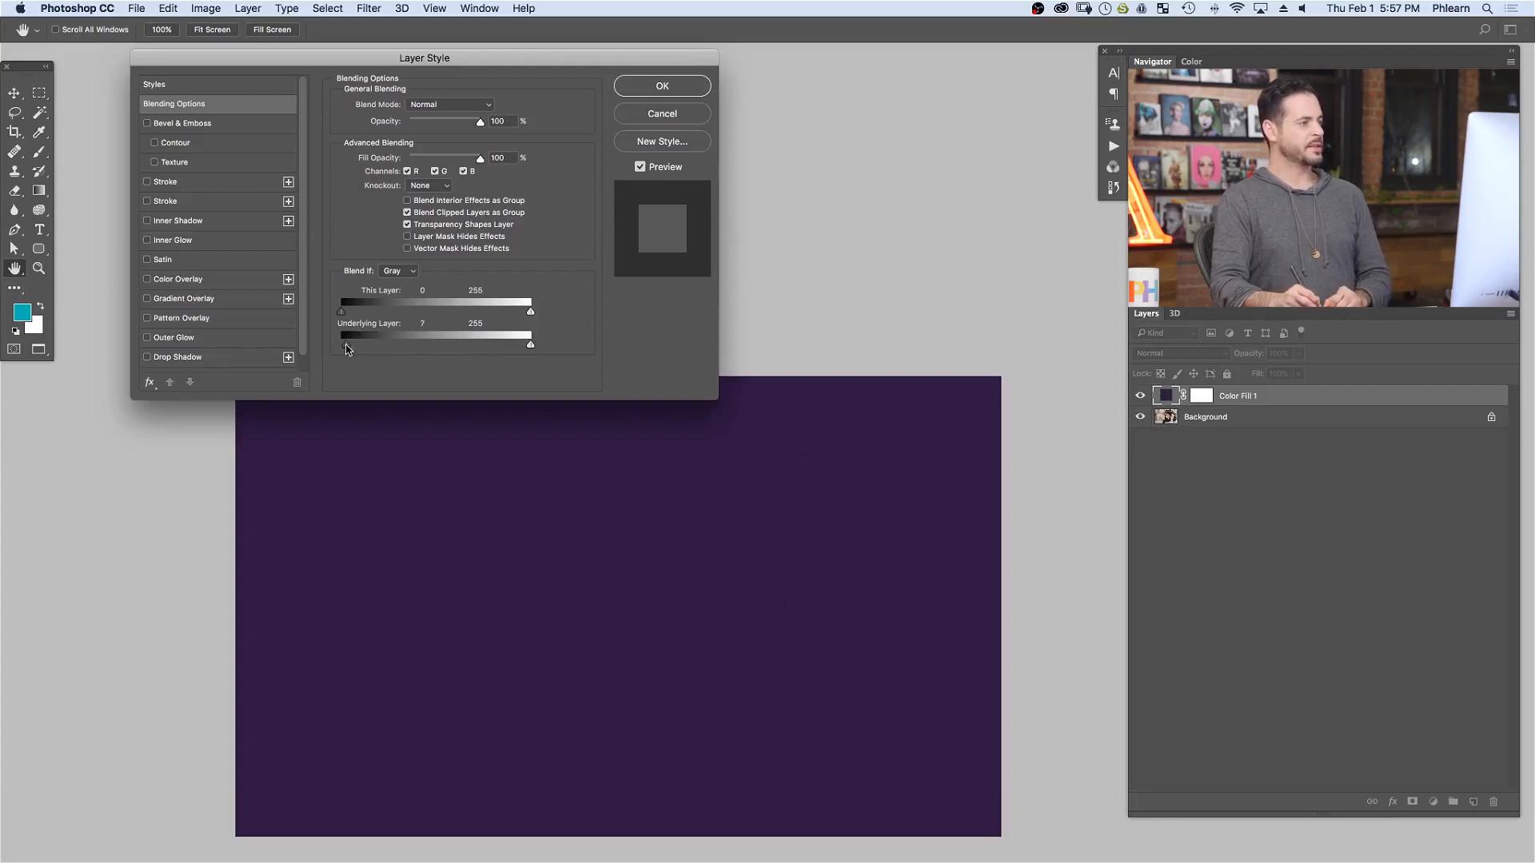
- Try the Gray Blend If sliders for the Underlying Layer, splitting the white slider to 0 / 255
{"action": "mouse_move", "coordinate": [347, 348]}
{"action": "left_mouse_down"}
{"action": "mouse_move", "coordinate": [472, 345]}
{"action": "mouse_move", "coordinate": [341, 346]}
{"action": "left_mouse_up"}
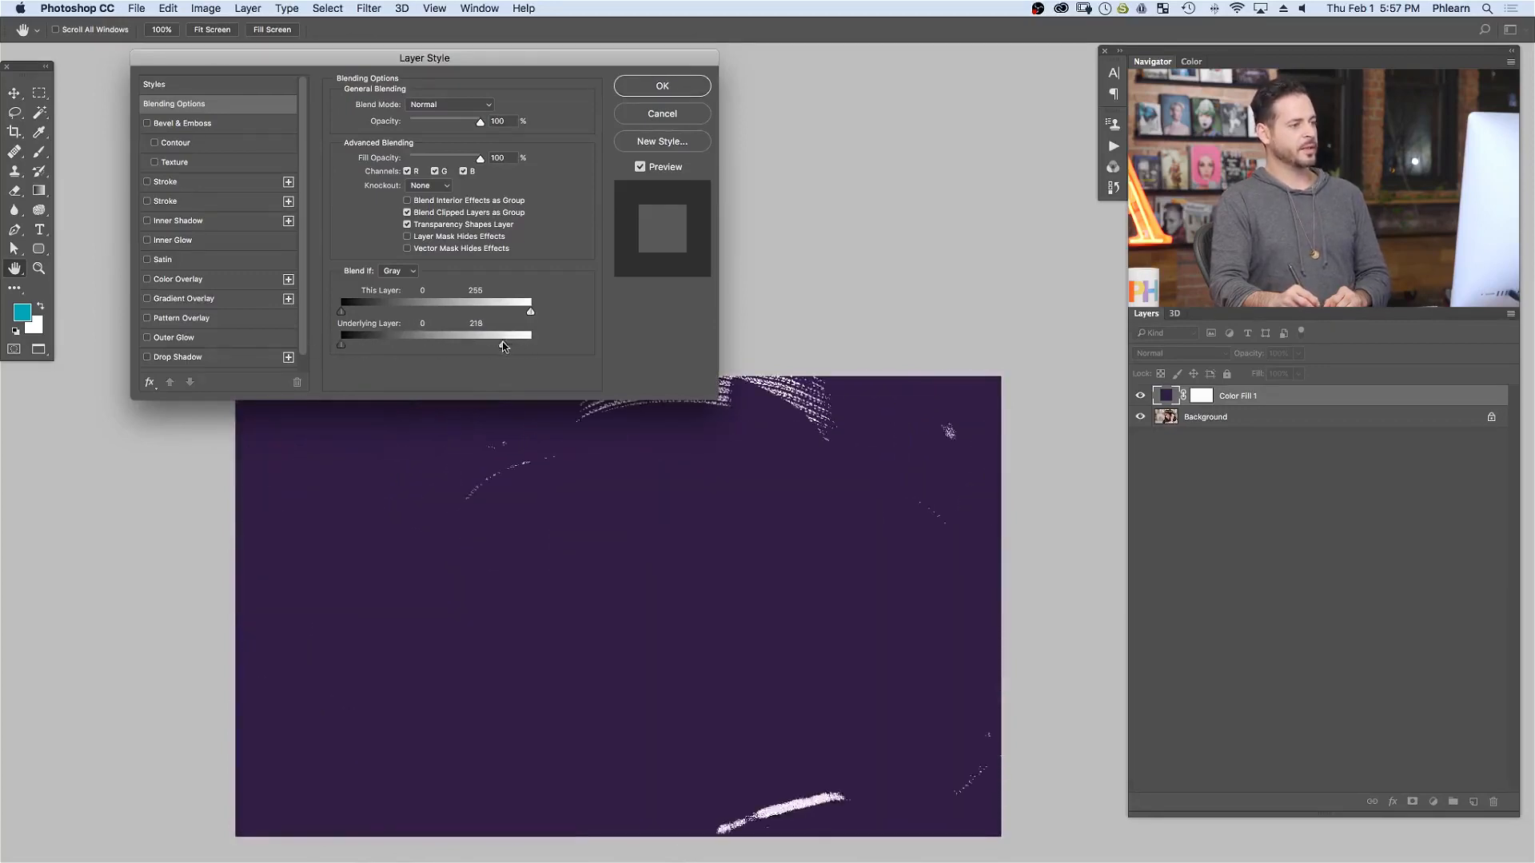
{"action": "left_click_drag", "start_coordinate": [498, 346], "coordinate": [537, 349]}
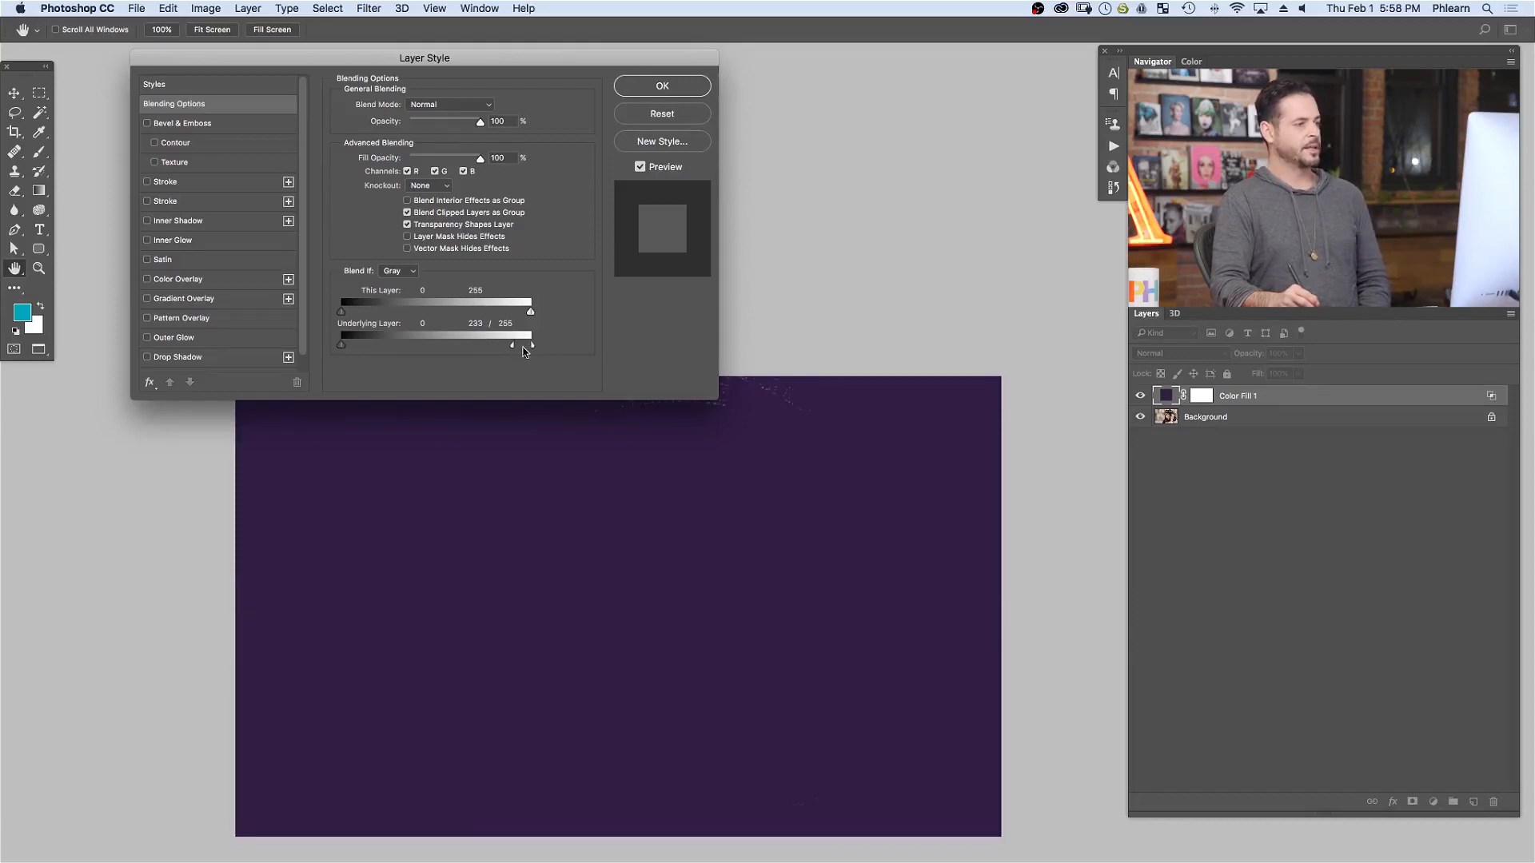
{"action": "left_click_drag", "start_coordinate": [503, 352], "coordinate": [403, 346]}
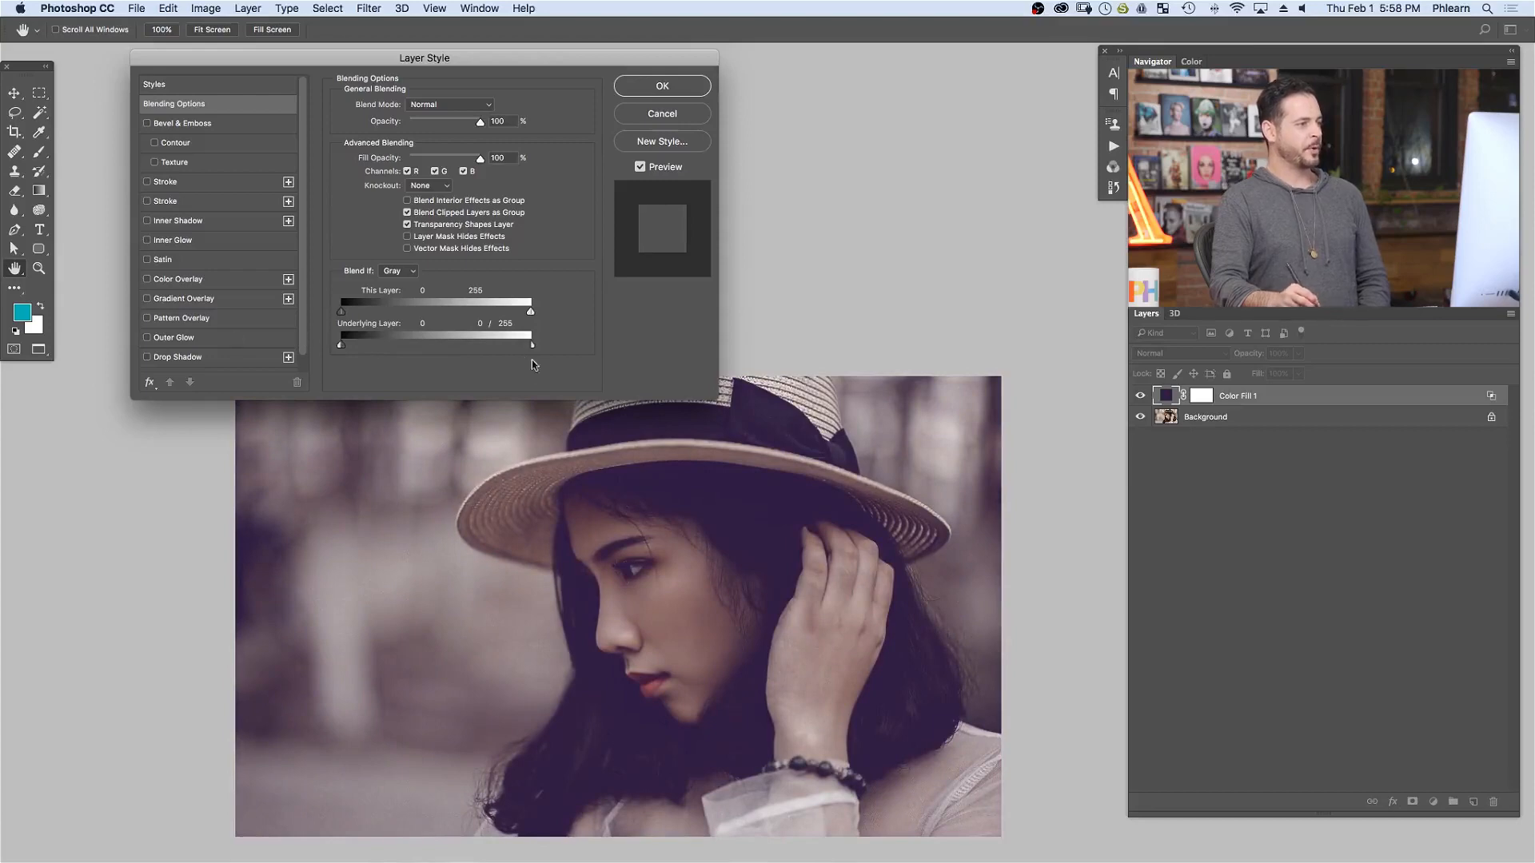
{"action": "mouse_move", "coordinate": [342, 345]}
{"action": "left_mouse_down"}
{"action": "mouse_move", "coordinate": [499, 347]}
{"action": "mouse_move", "coordinate": [357, 345]}
{"action": "left_mouse_up"}
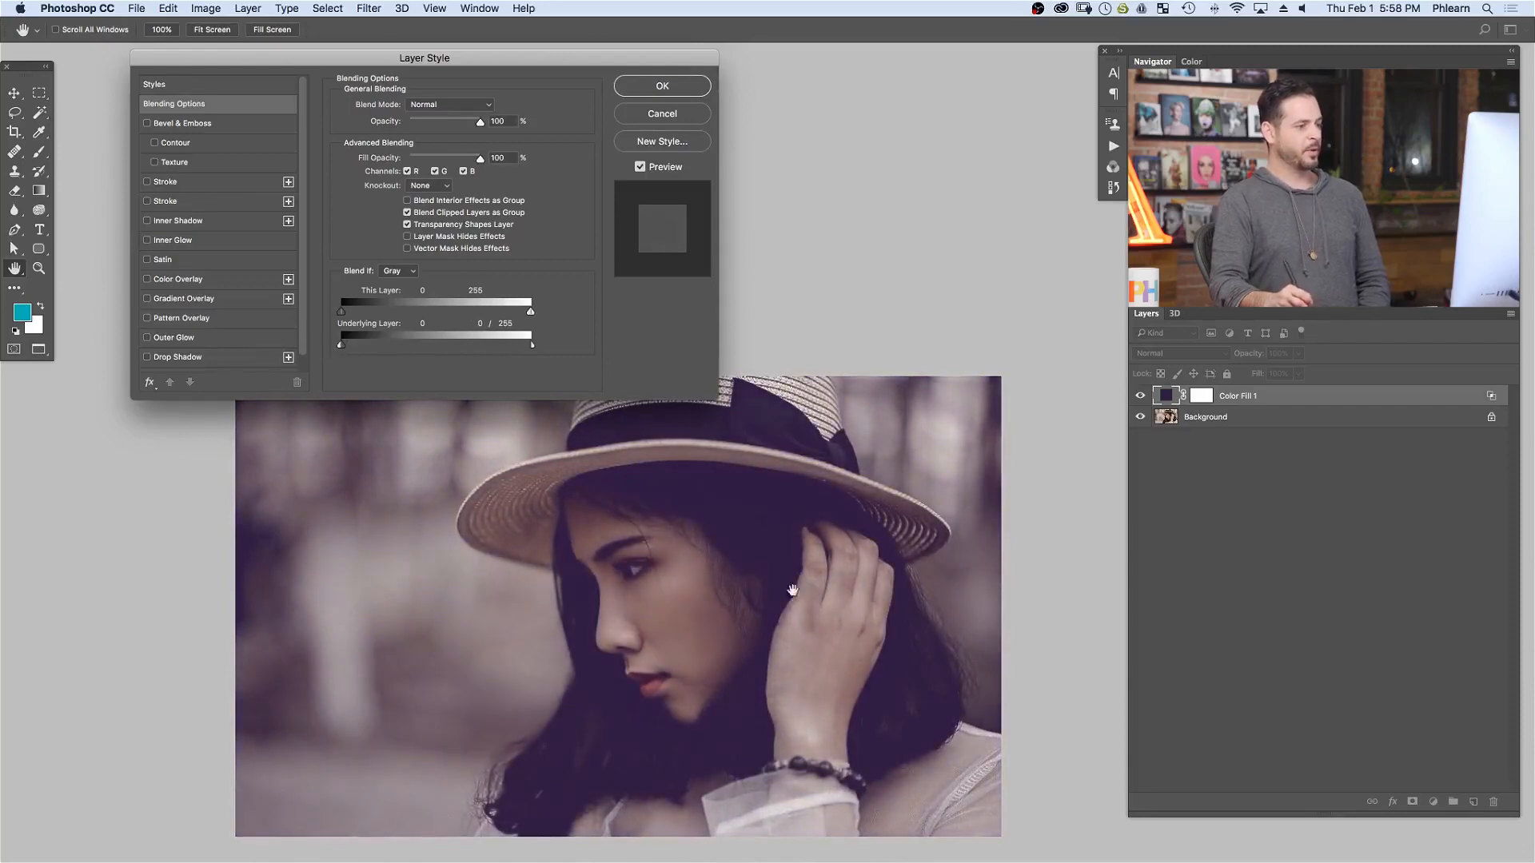
{"action": "left_click_drag", "start_coordinate": [342, 345], "coordinate": [319, 349]}
- Try splitting the Underlying Layer's black slider to 0 / 119, and reset the sliders to 0 and 255
{"action": "key", "text": "alt"}
{"action": "left_click_drag", "start_coordinate": [350, 345], "coordinate": [428, 344]}
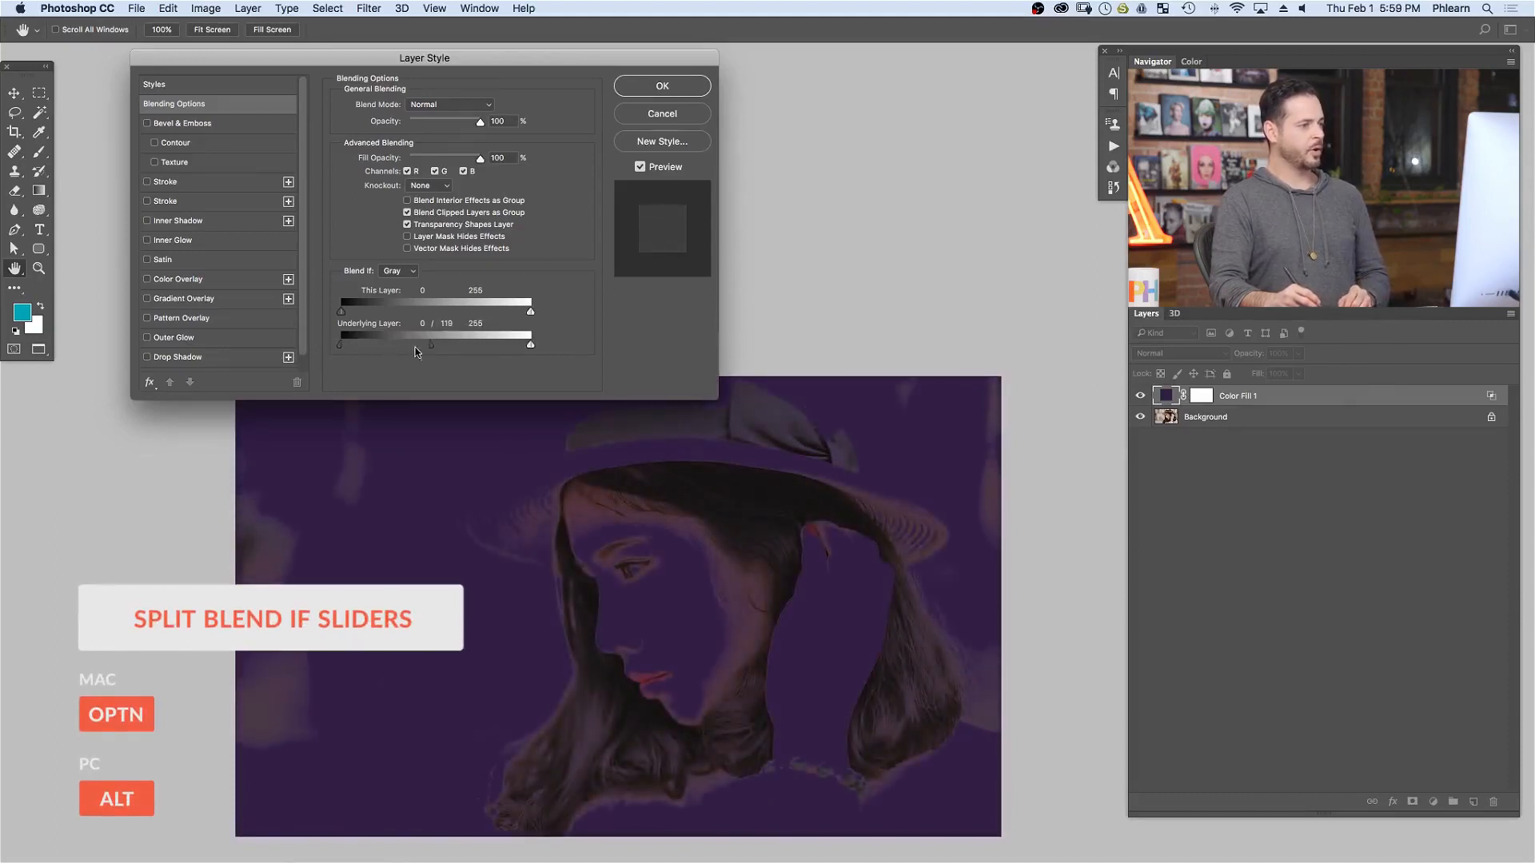
{"action": "left_click_drag", "start_coordinate": [432, 345], "coordinate": [339, 344]}
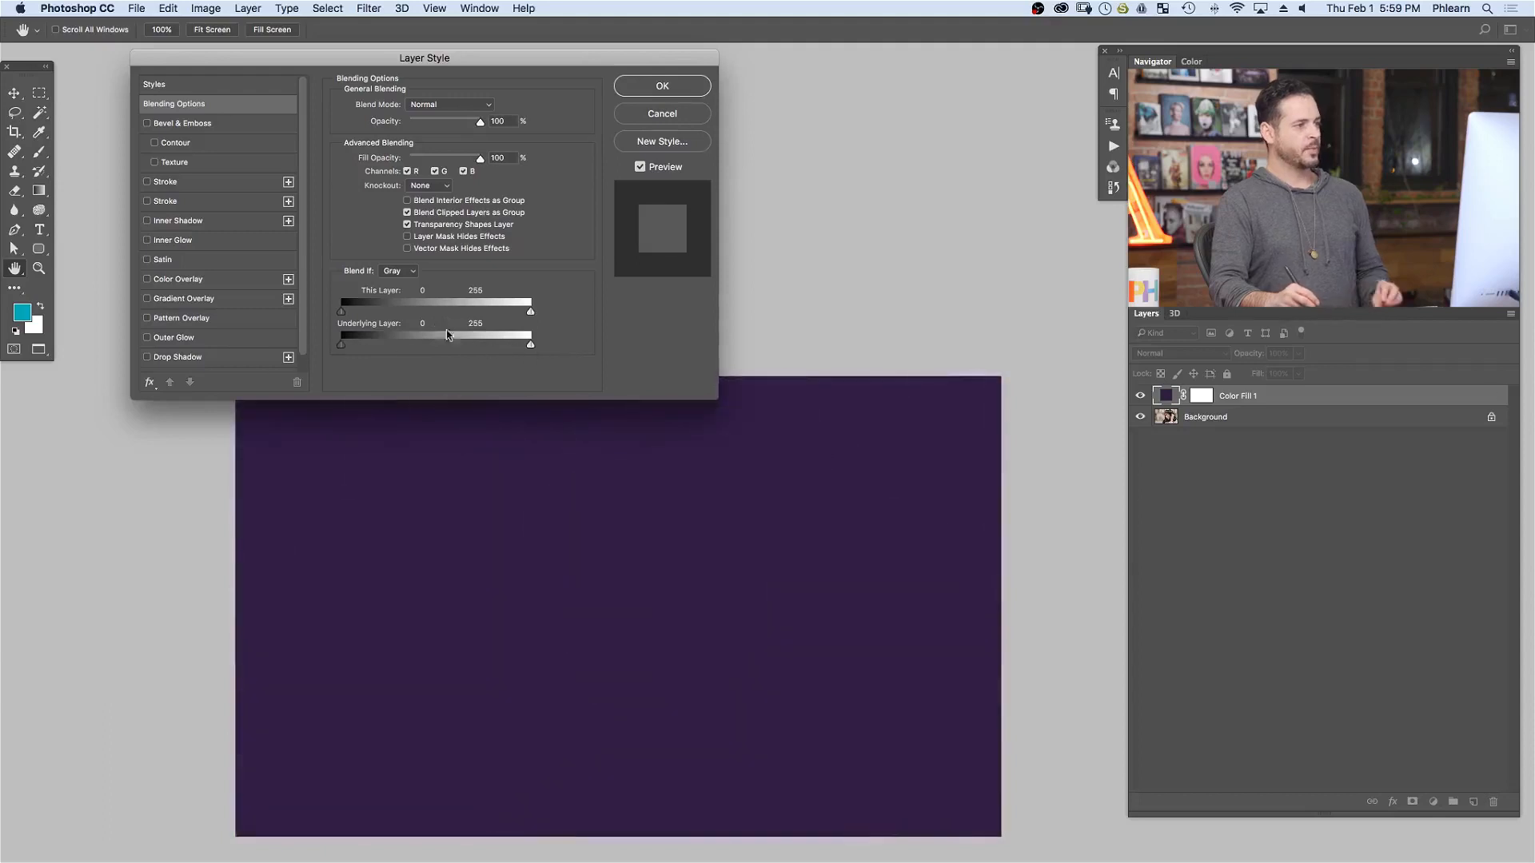
{"action": "left_click_drag", "start_coordinate": [511, 346], "coordinate": [541, 348]}
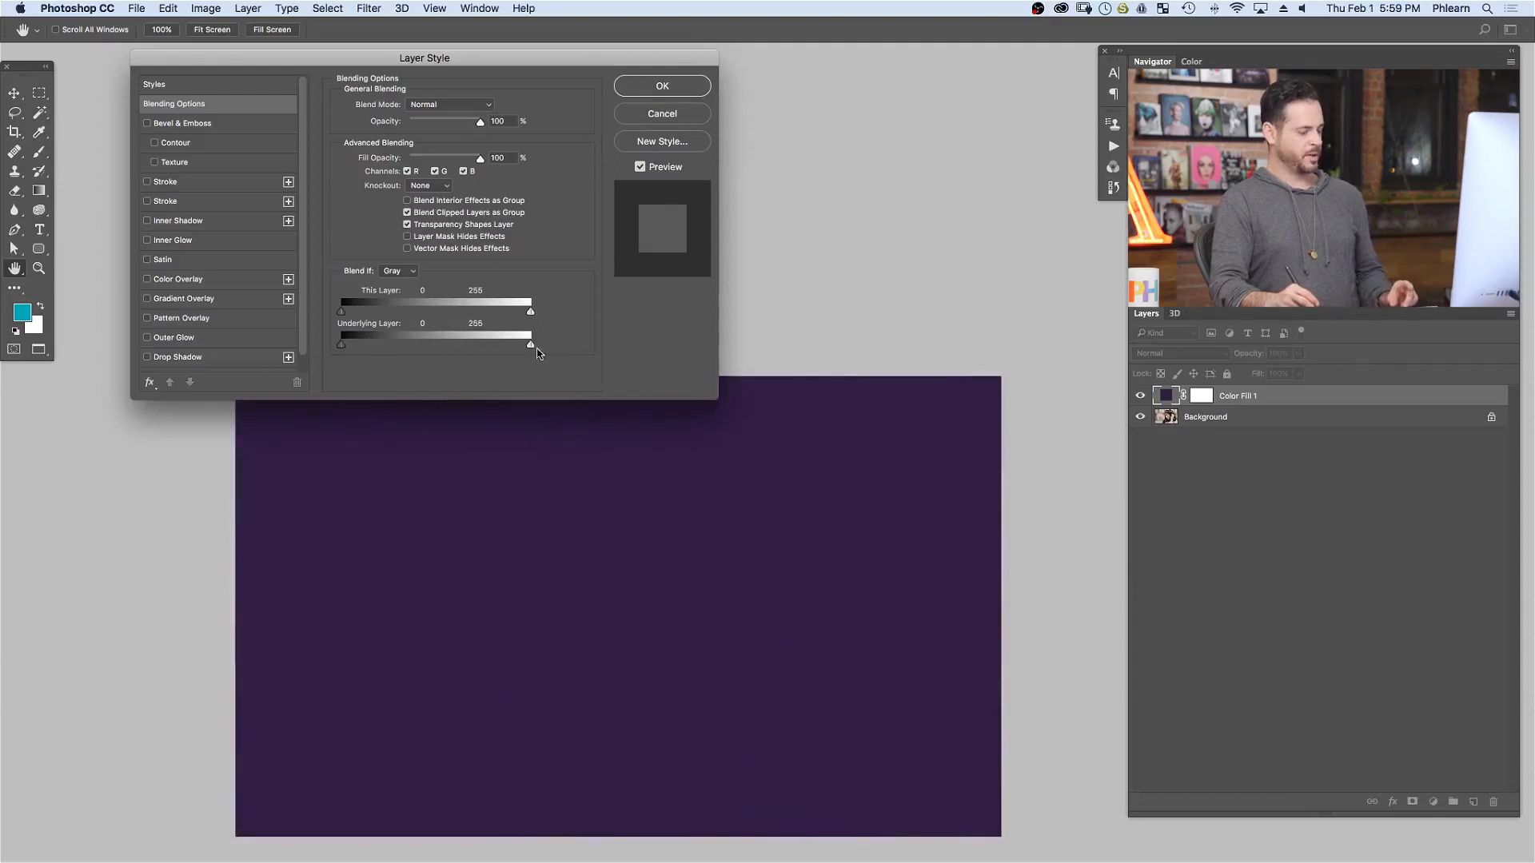
- Split the Underlying Layer's white Blend If slider to 0 / 167 and lower the layer opacity to about 34%
{"action": "left_click_drag", "start_coordinate": [529, 347], "coordinate": [287, 341]}
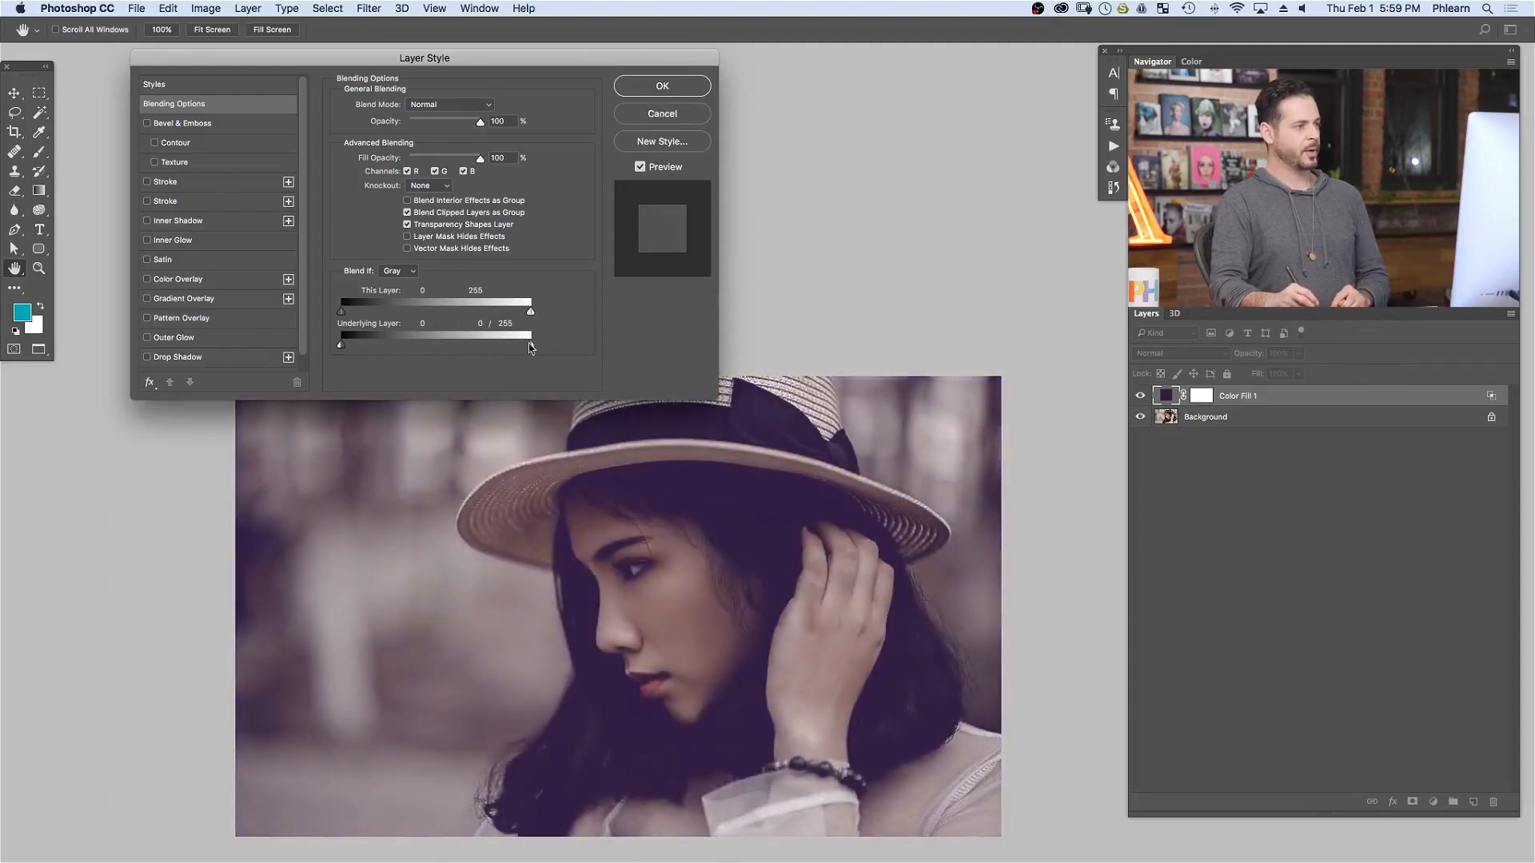
{"action": "left_click_drag", "start_coordinate": [532, 349], "coordinate": [455, 337]}
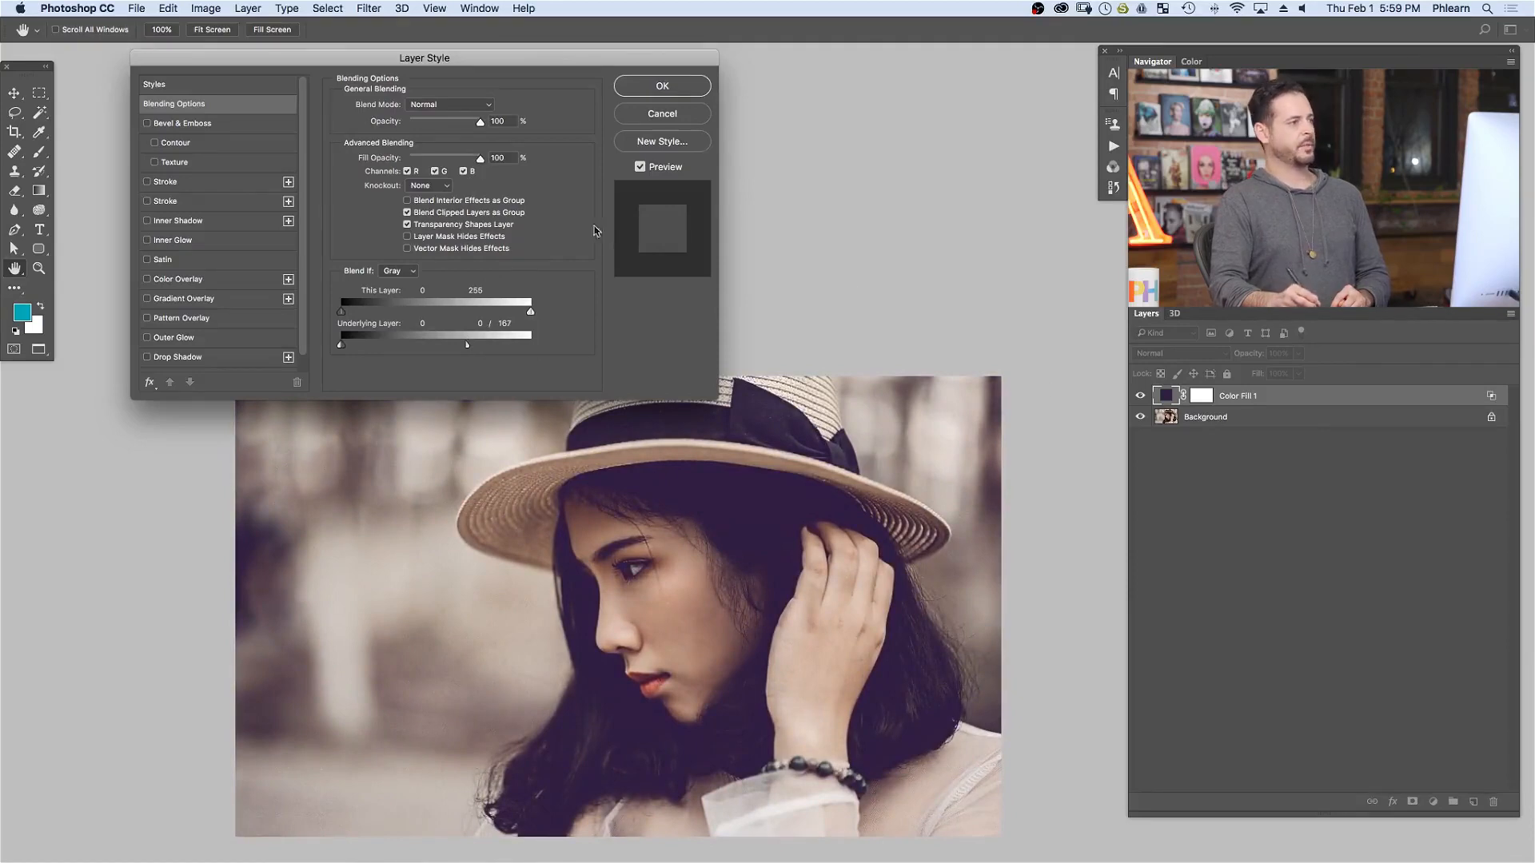
{"action": "mouse_move", "coordinate": [449, 124]}
{"action": "left_mouse_down"}
{"action": "mouse_move", "coordinate": [398, 126]}
{"action": "mouse_move", "coordinate": [434, 125]}
{"action": "left_mouse_up"}
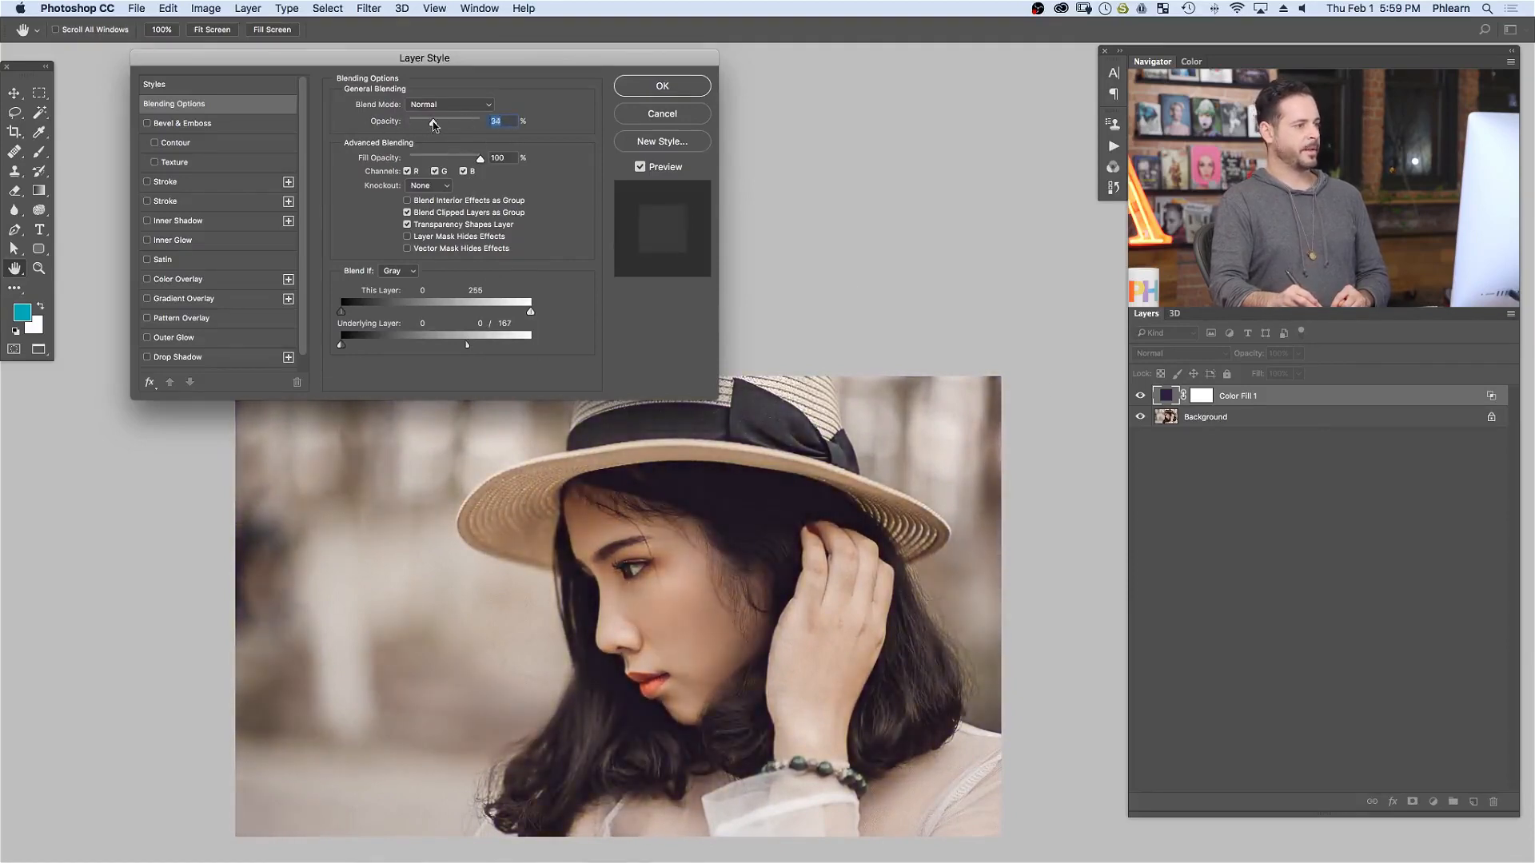
- Try the Soft Light blend mode on the purple fill layer at 100% opacity
{"action": "left_click", "coordinate": [448, 105]}
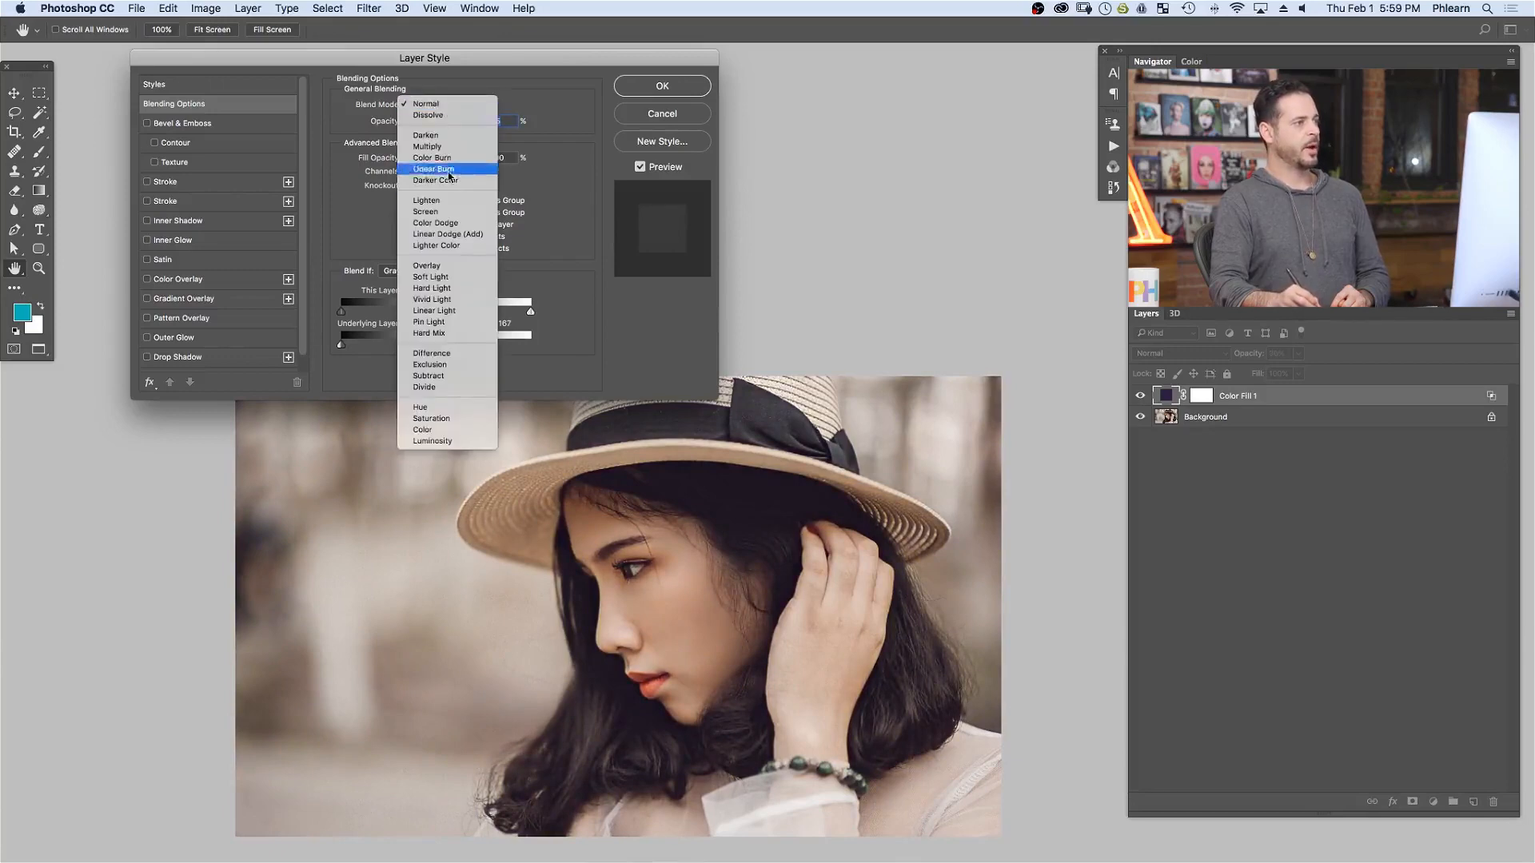
{"action": "left_click", "coordinate": [460, 275]}
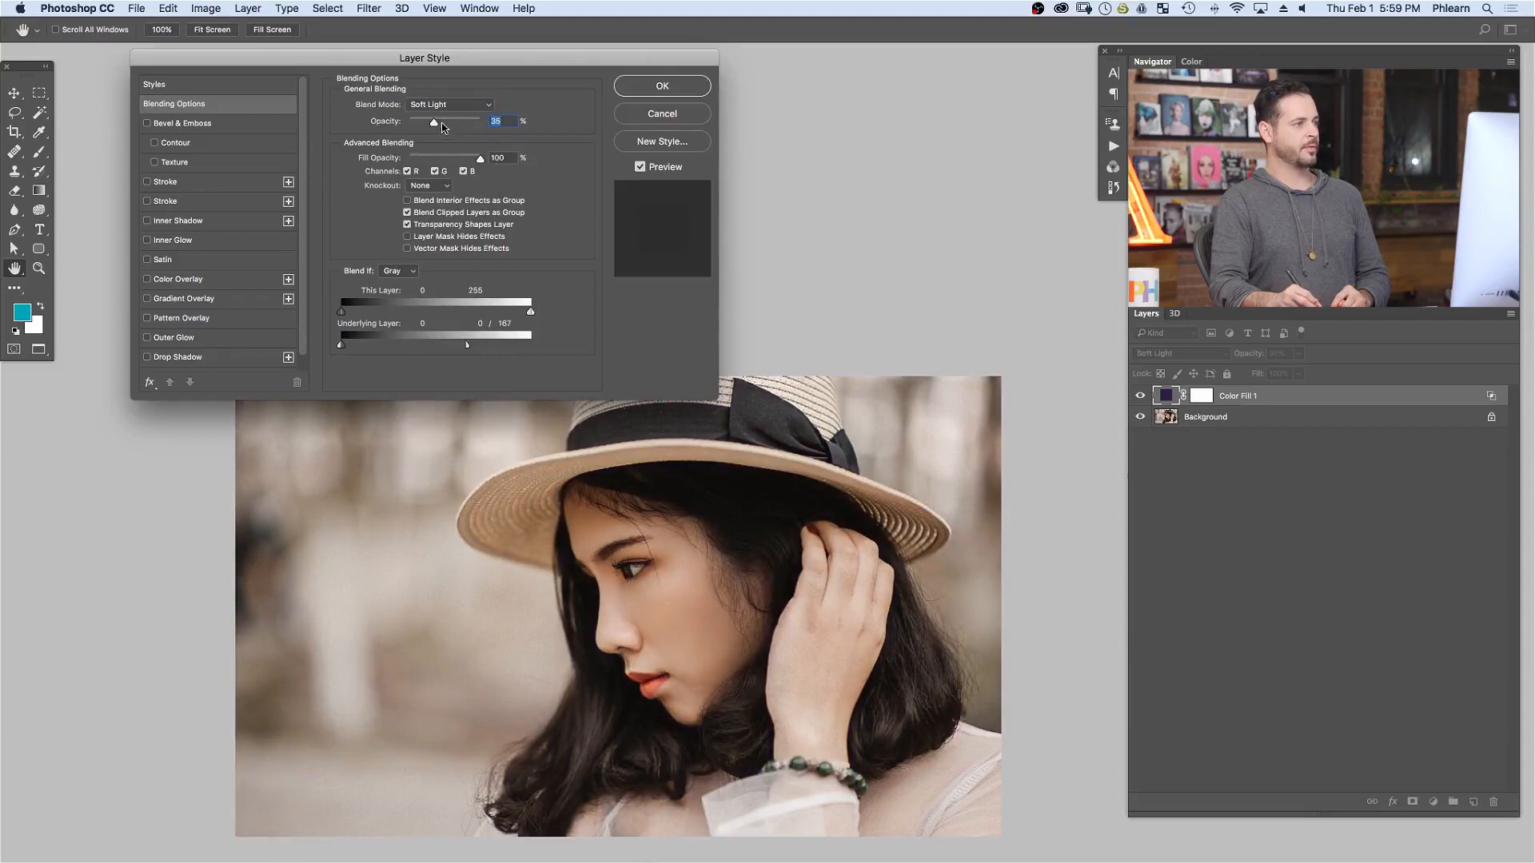
{"action": "left_click_drag", "start_coordinate": [444, 126], "coordinate": [484, 110]}
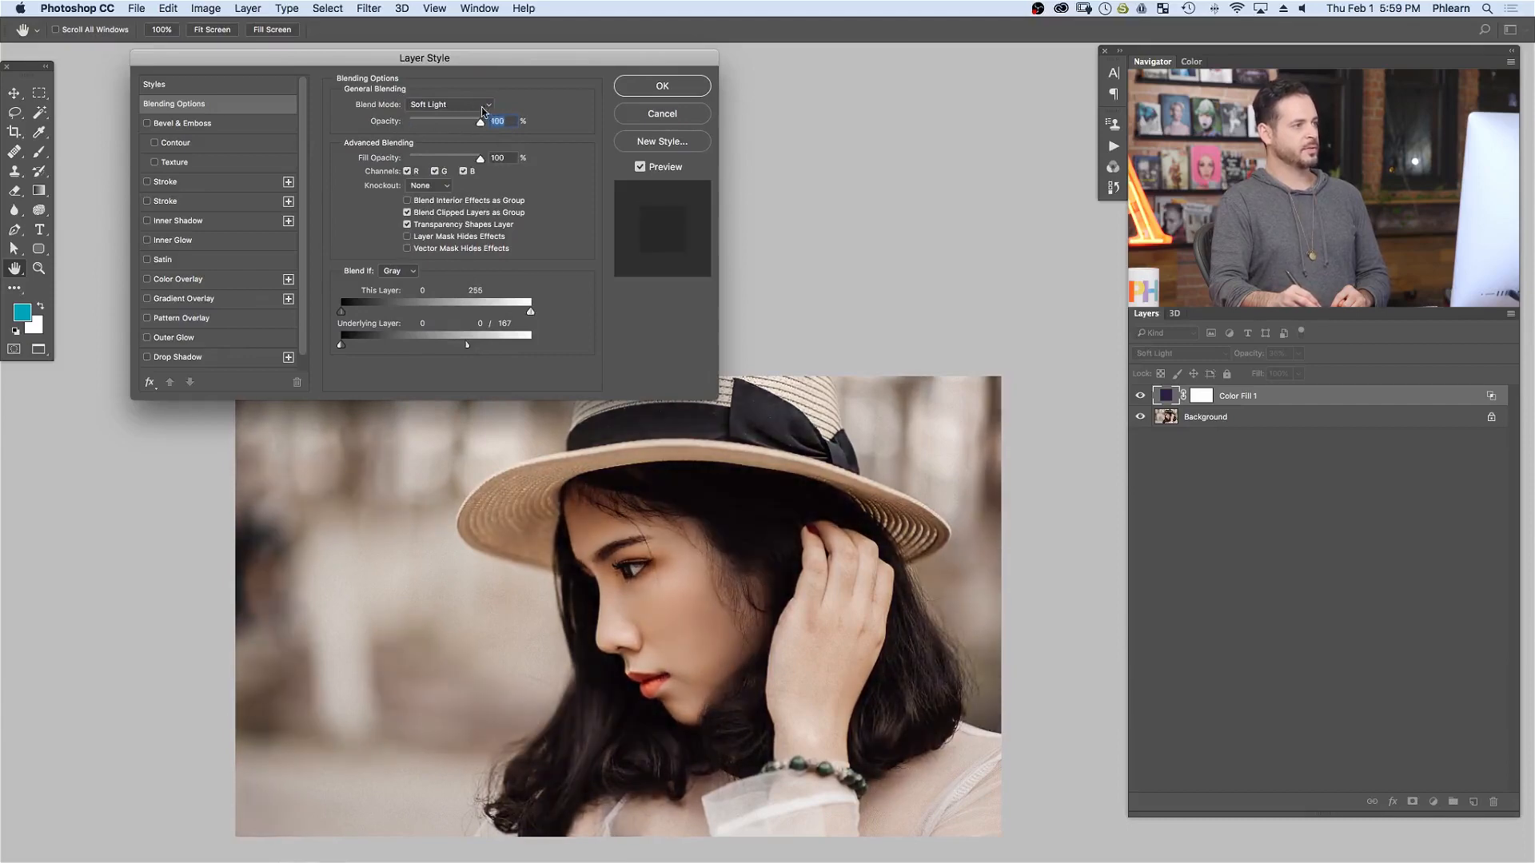
- Set the purple fill layer's blend mode to Normal with 48% opacity and apply the layer style
{"action": "left_click", "coordinate": [446, 105]}
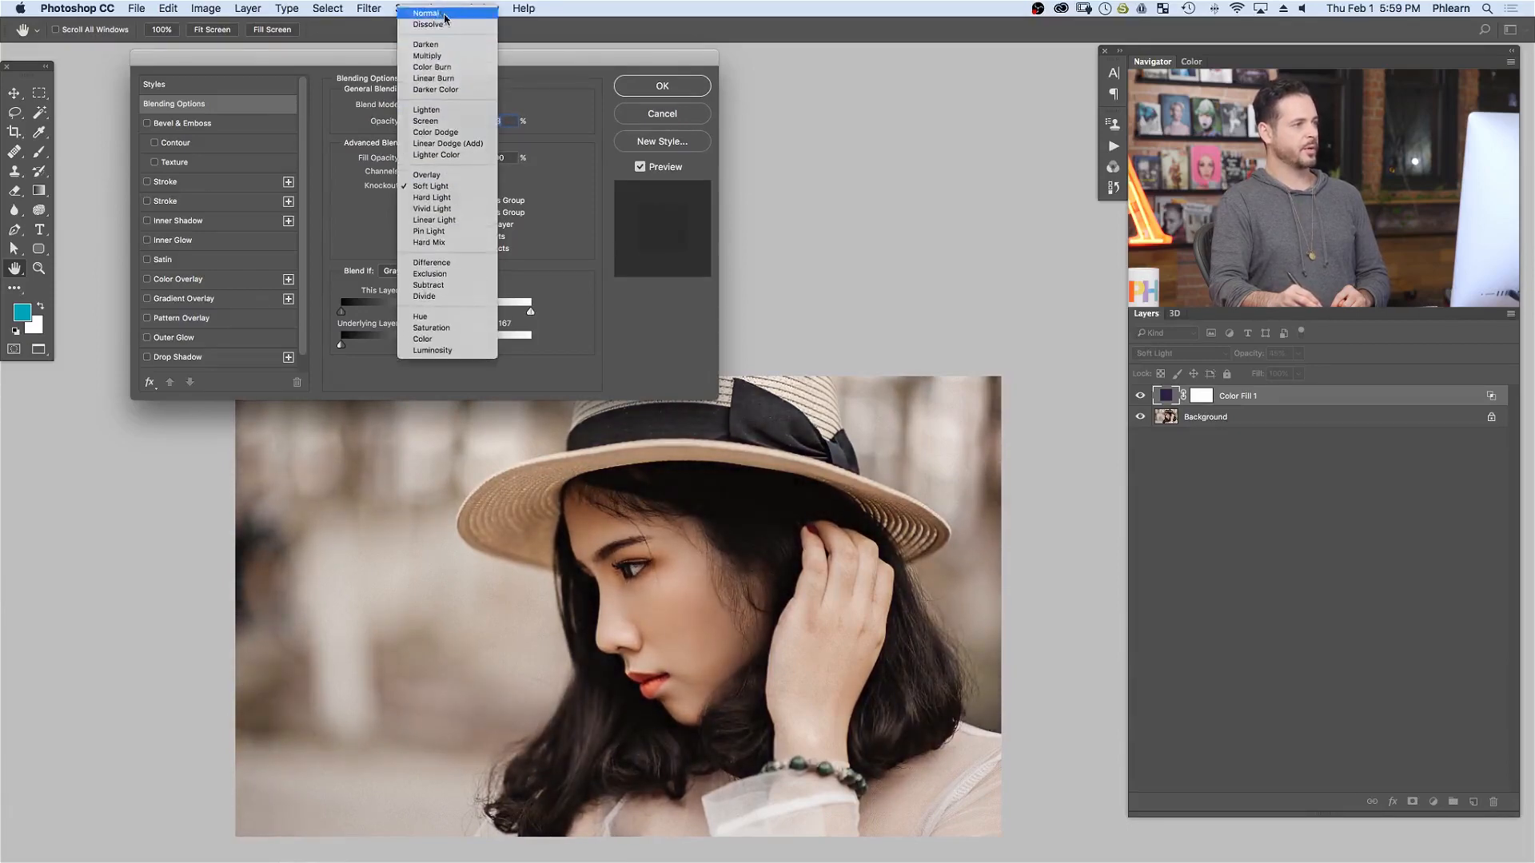
{"action": "left_click", "coordinate": [447, 83]}
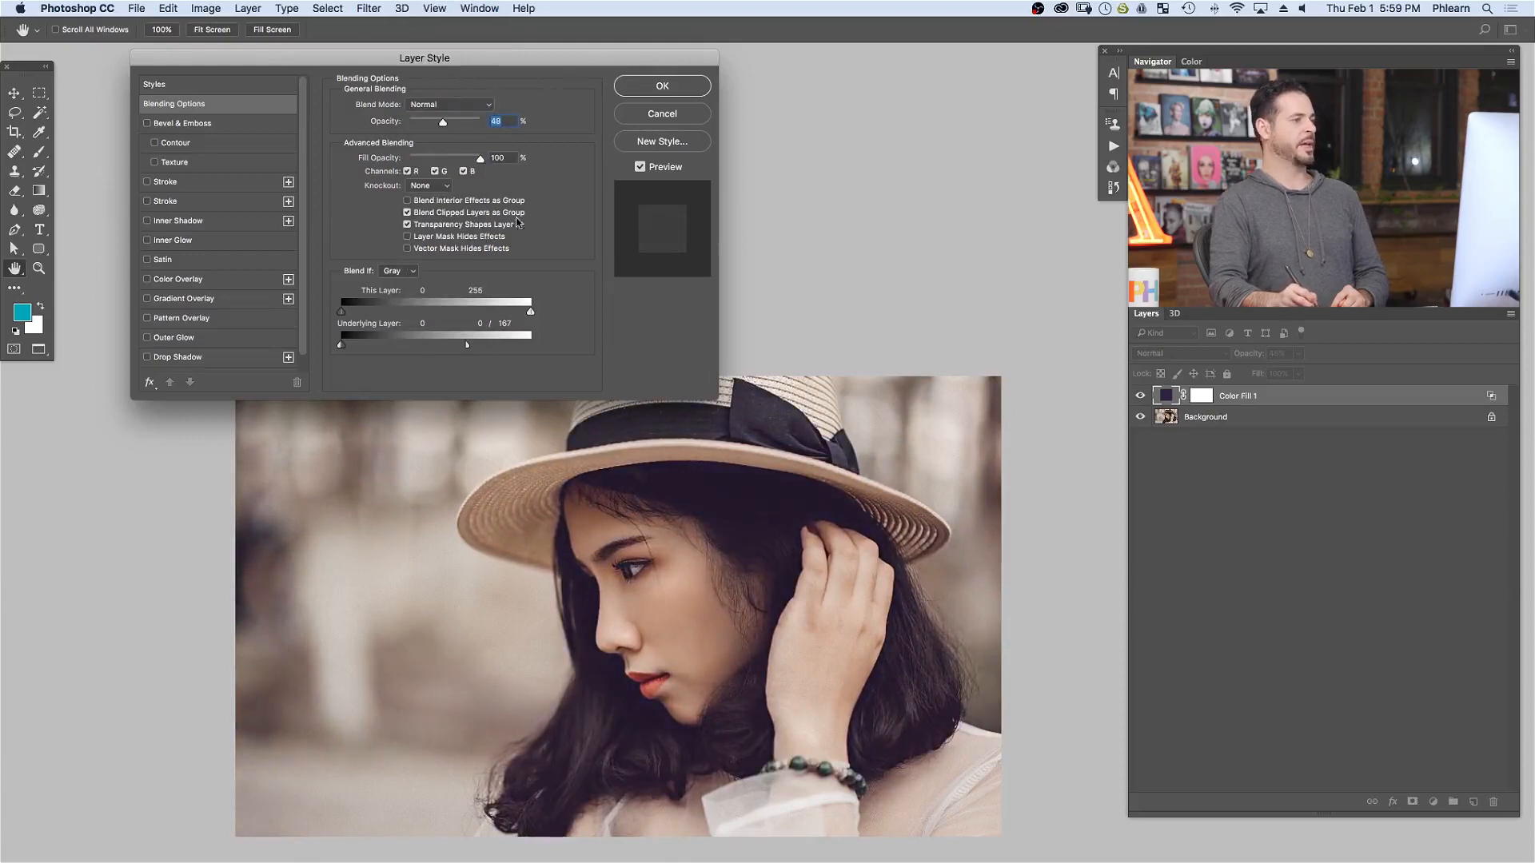
{"action": "left_click", "coordinate": [669, 87]}
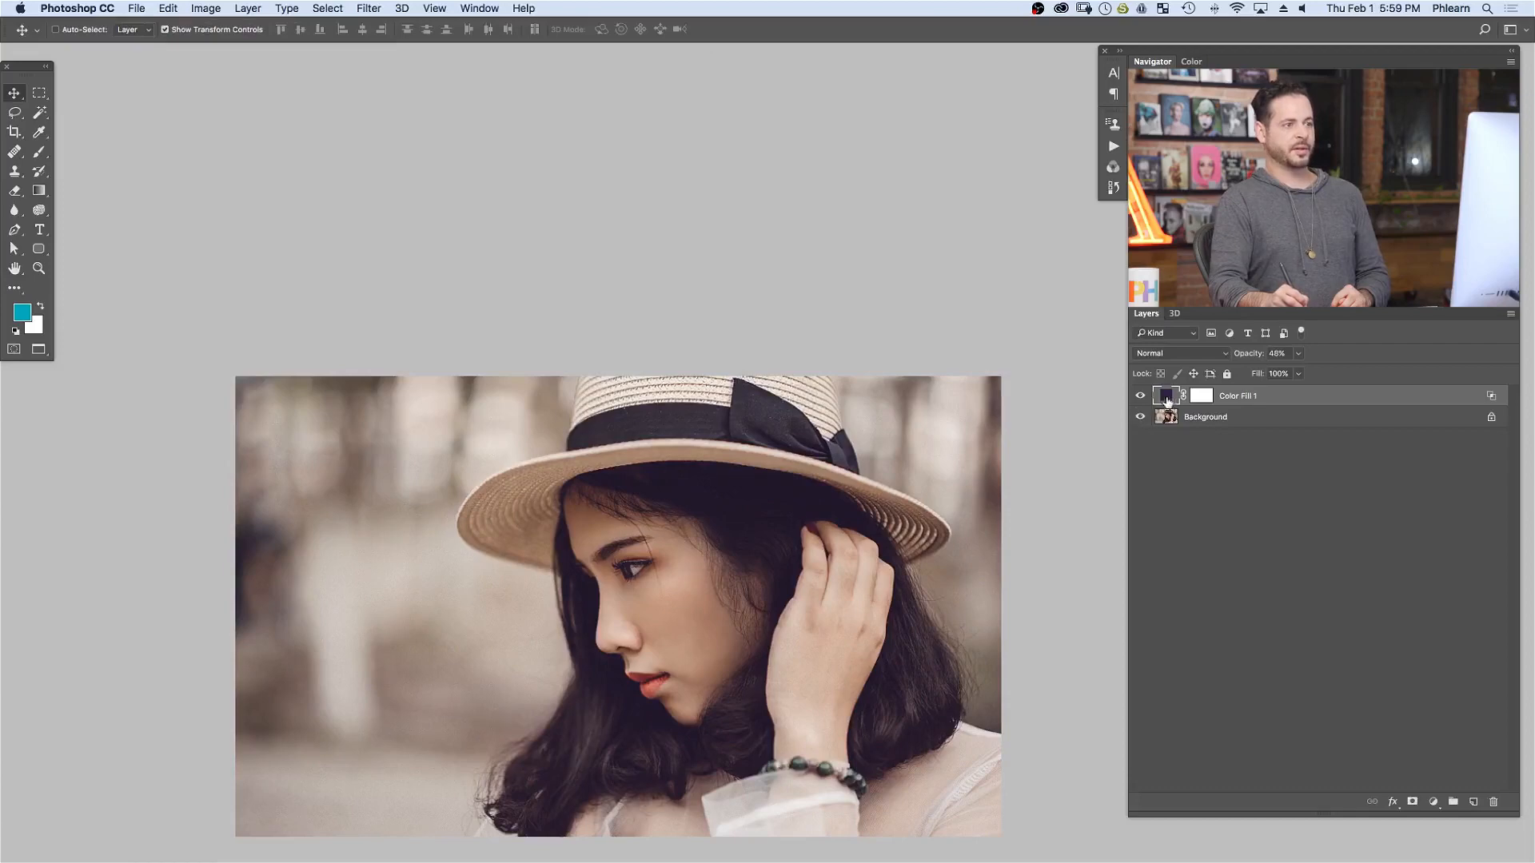
- Compare the portrait with and without the purple shadow tint by switching the fill layer's visibility repeatedly
{"action": "left_click", "coordinate": [1141, 397]}
{"action": "left_click", "coordinate": [1141, 397]}
{"action": "left_click", "coordinate": [1141, 397]}
{"action": "left_click", "coordinate": [1141, 397]}
{"action": "left_click", "coordinate": [1140, 398]}
{"action": "left_click", "coordinate": [1140, 397]}
{"action": "left_click", "coordinate": [1140, 397]}
{"action": "left_click", "coordinate": [1140, 397]}
{"action": "left_click", "coordinate": [1140, 398]}
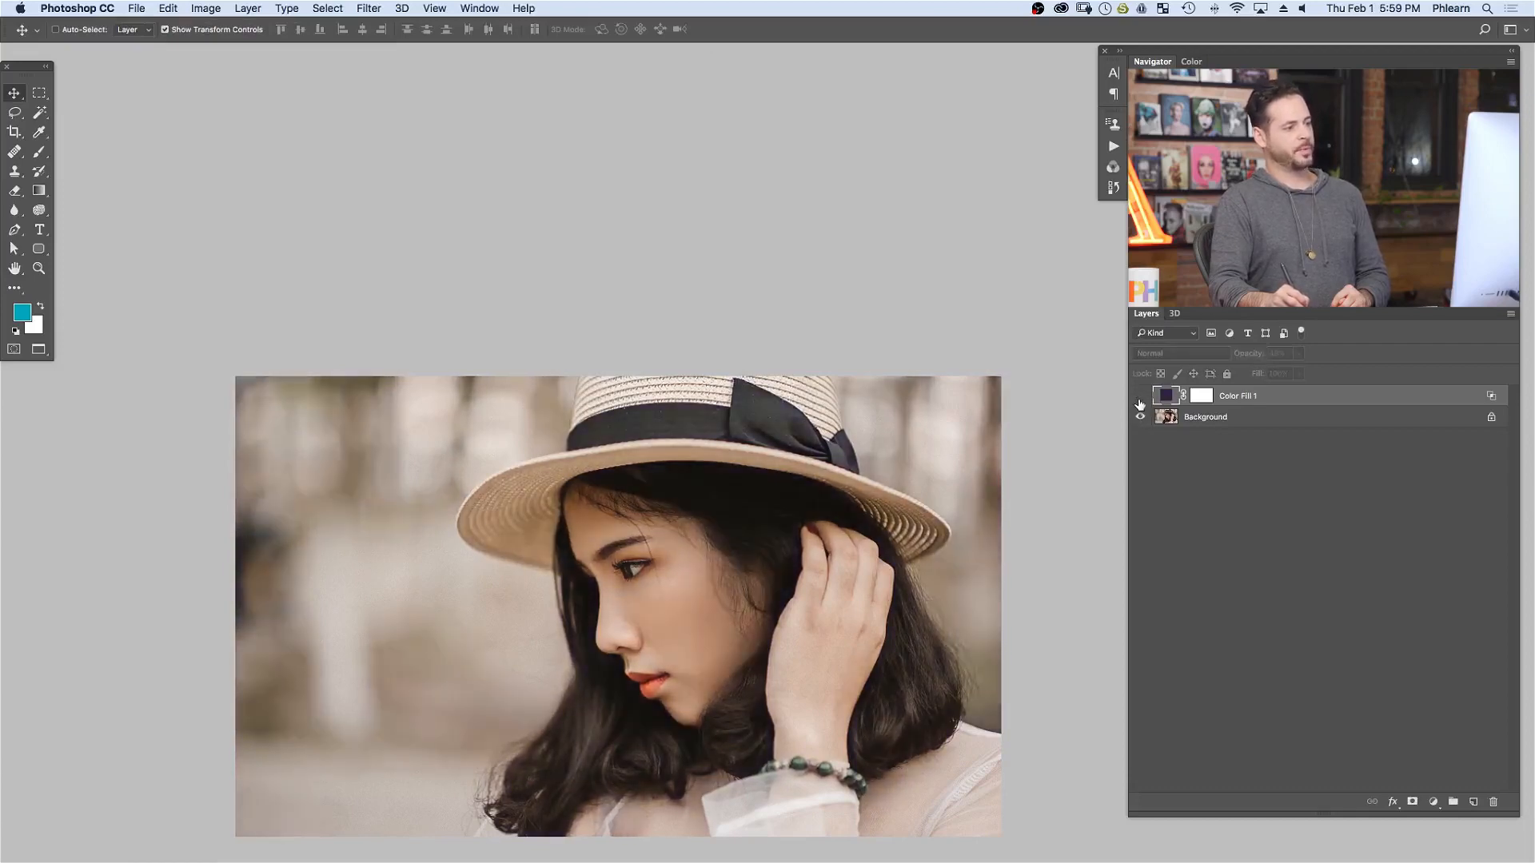
{"action": "left_click", "coordinate": [1140, 397]}
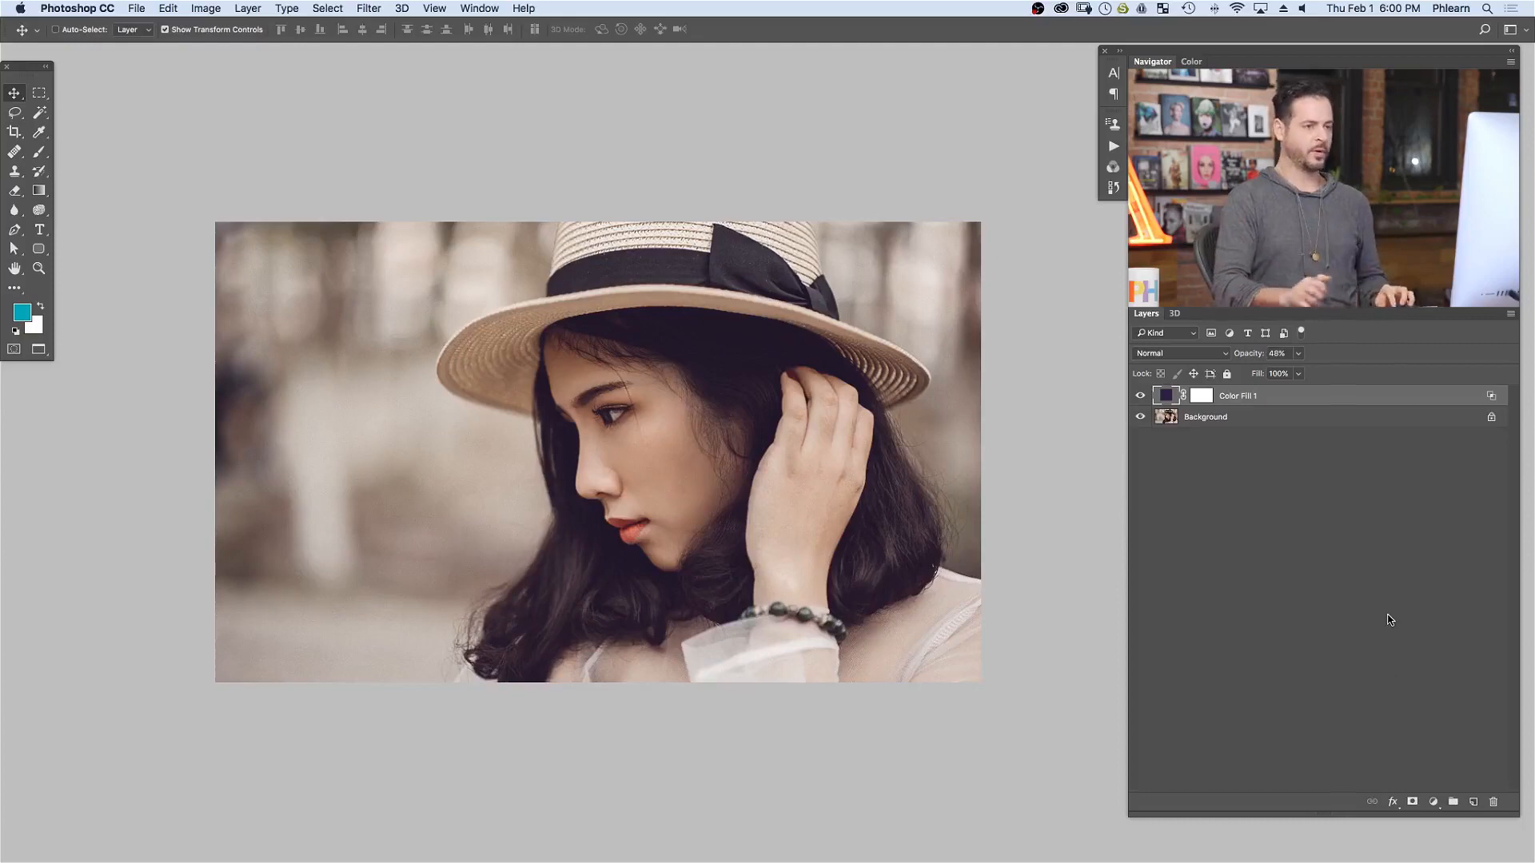
- Add a second Solid Color fill layer in teal (#5e9da8) above the purple one
{"action": "left_click", "coordinate": [1431, 802]}
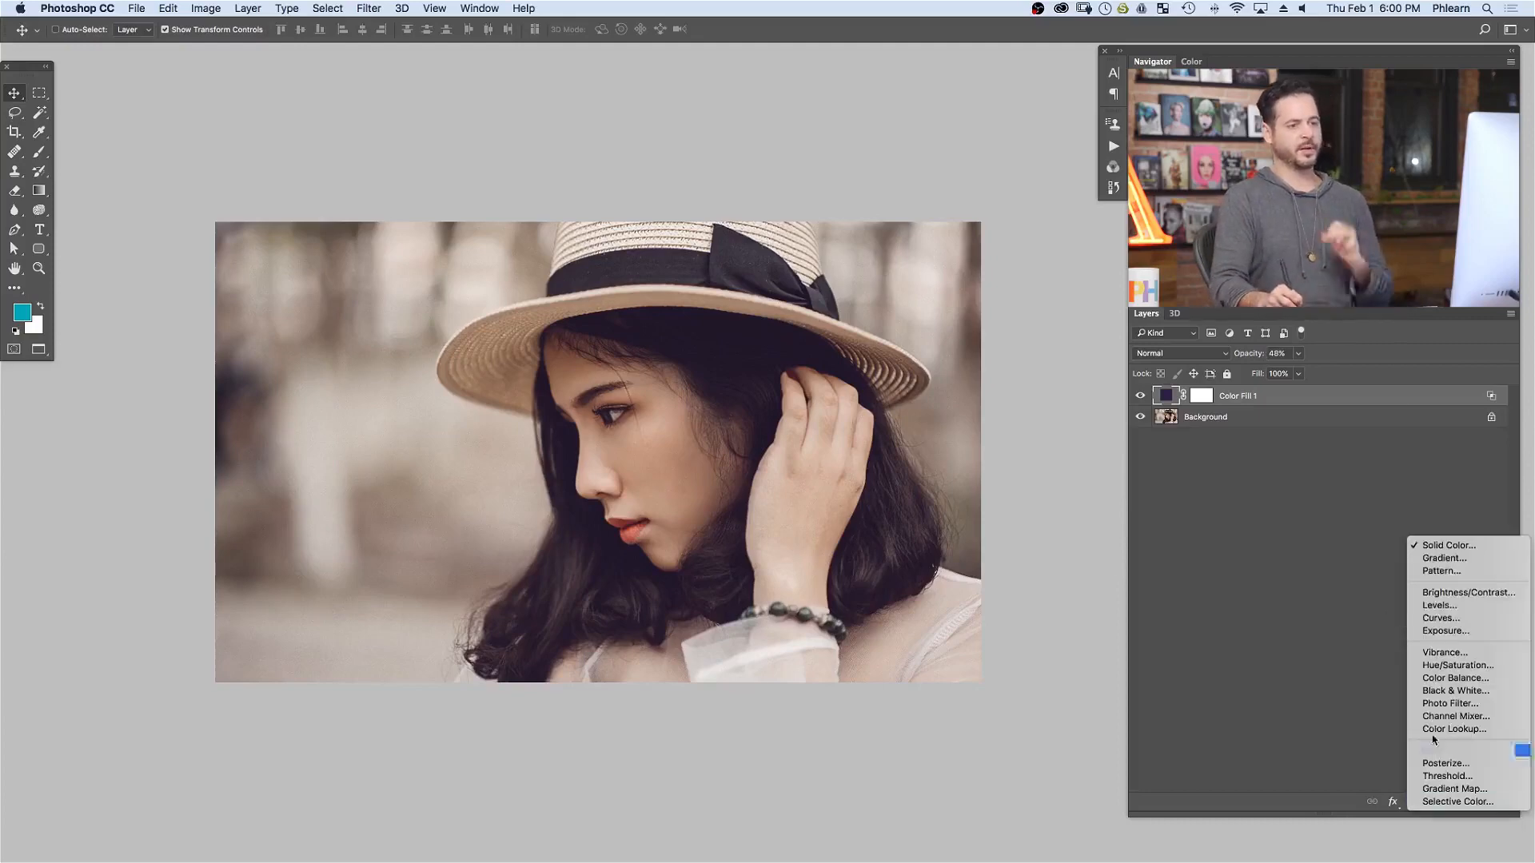
{"action": "left_click", "coordinate": [1431, 544]}
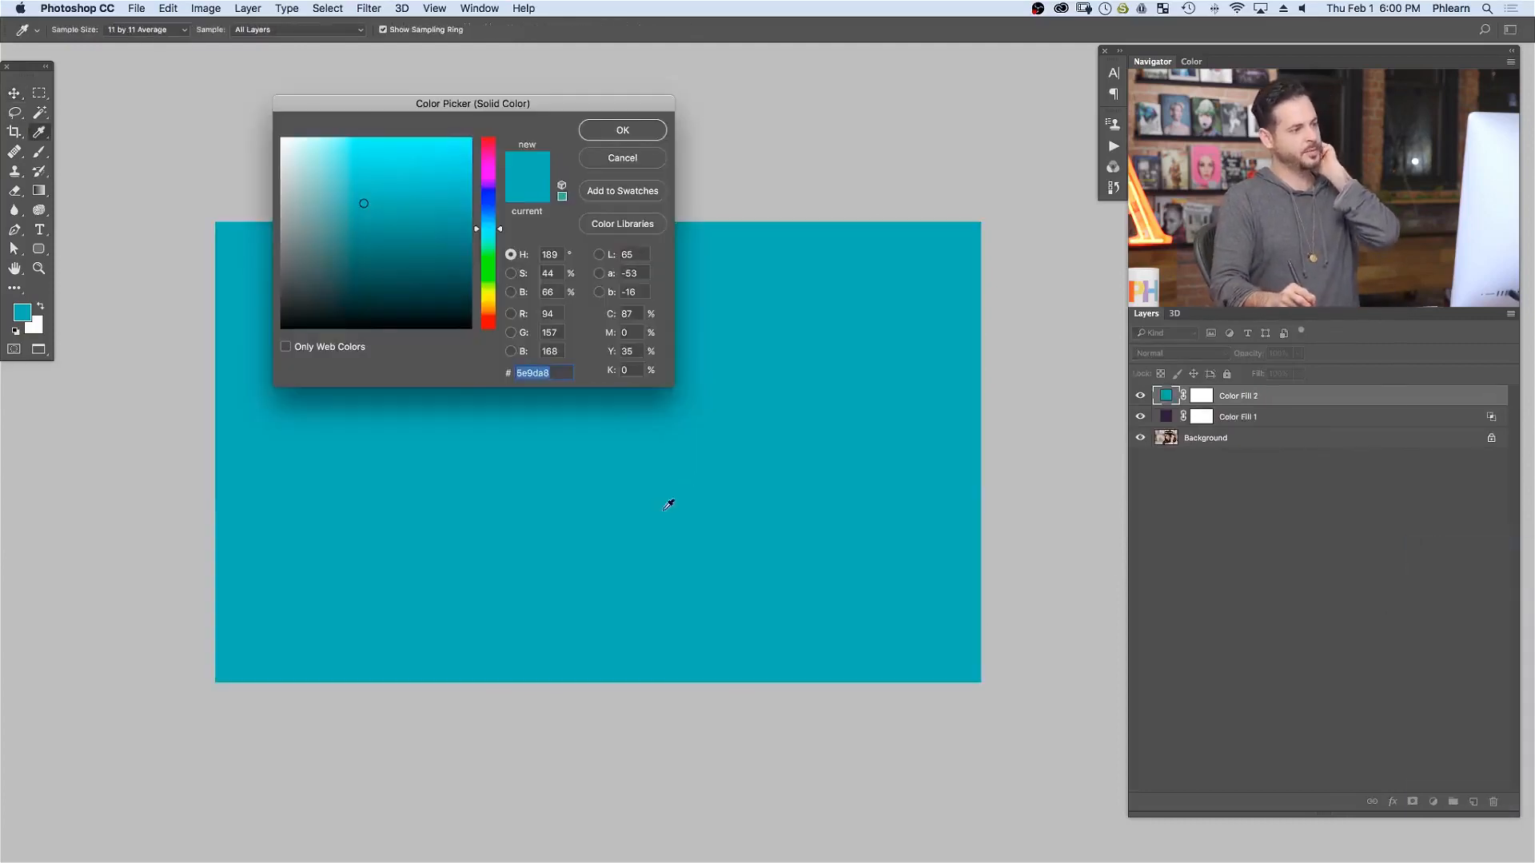
{"action": "left_click", "coordinate": [621, 130]}
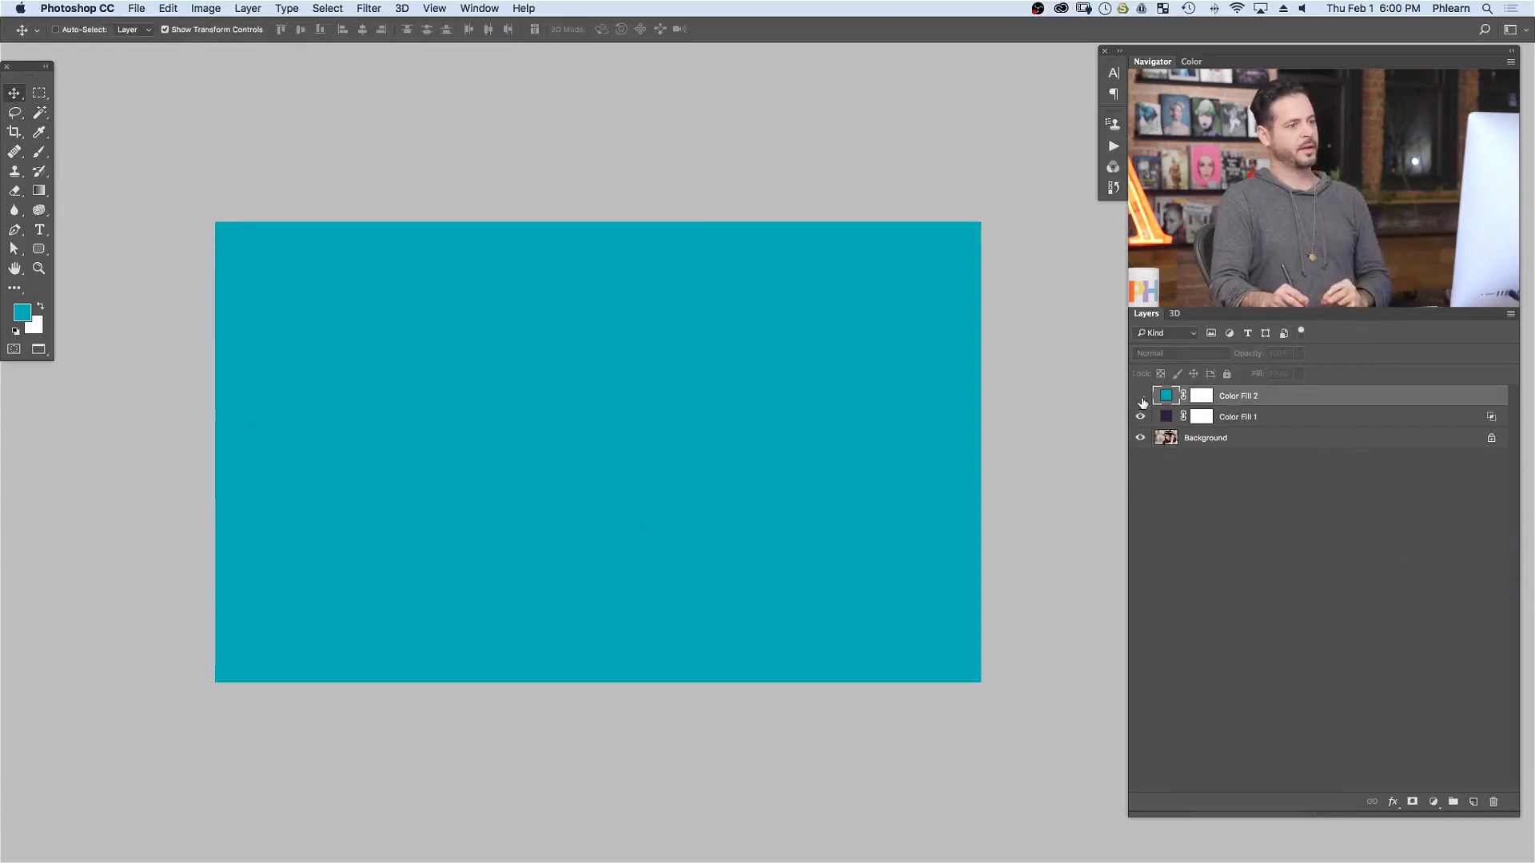
- Hide the teal fill layer, recolor it with coral sampled from the woman's lips, and show it again
{"action": "left_click", "coordinate": [1140, 398]}
{"action": "double_click", "coordinate": [1165, 395]}
{"action": "left_click", "coordinate": [637, 527]}
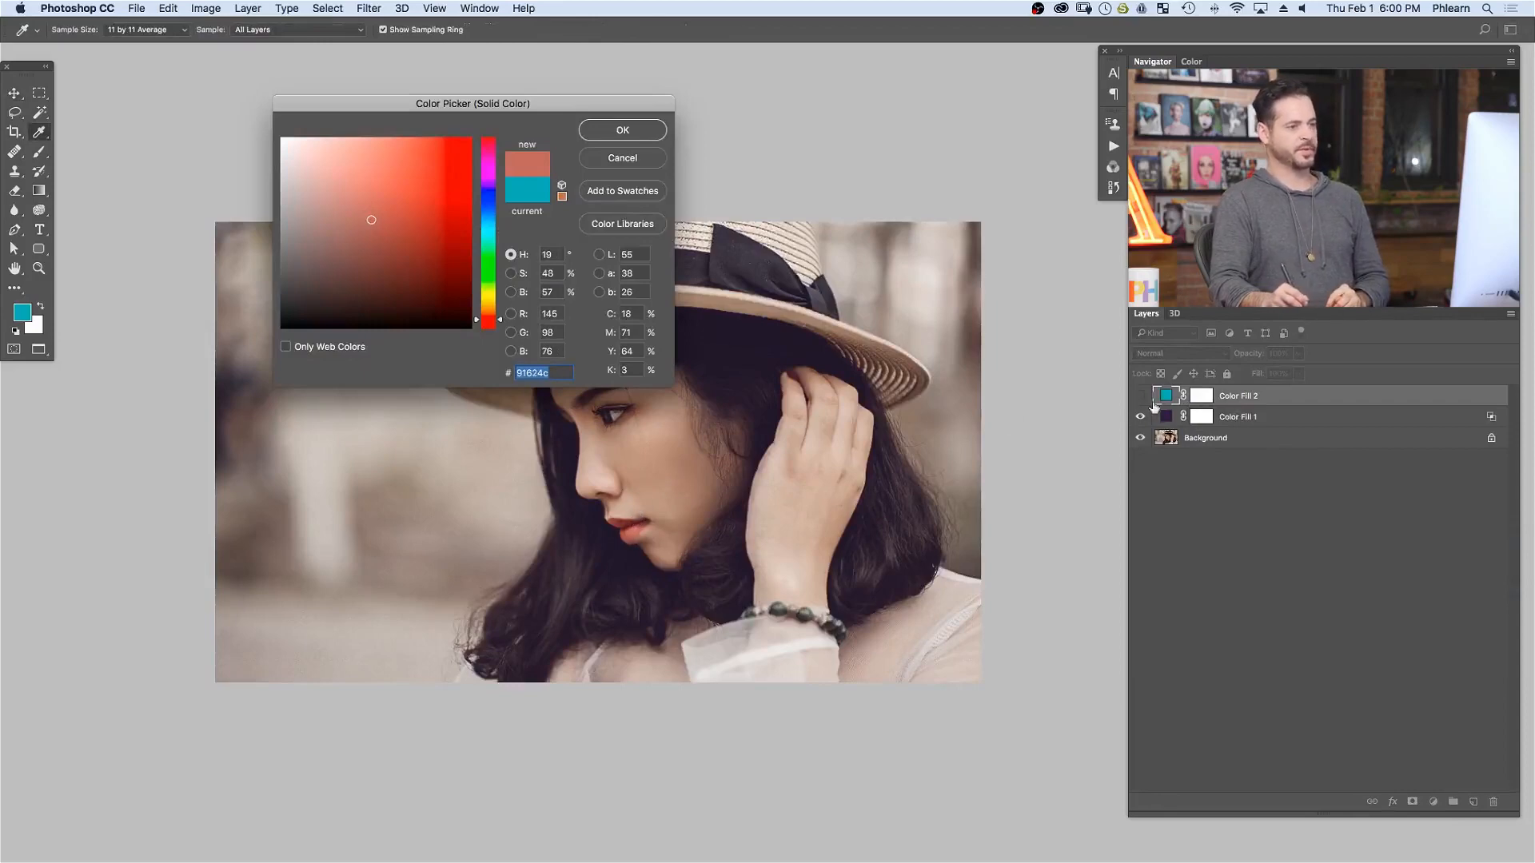
{"action": "left_click", "coordinate": [608, 131]}
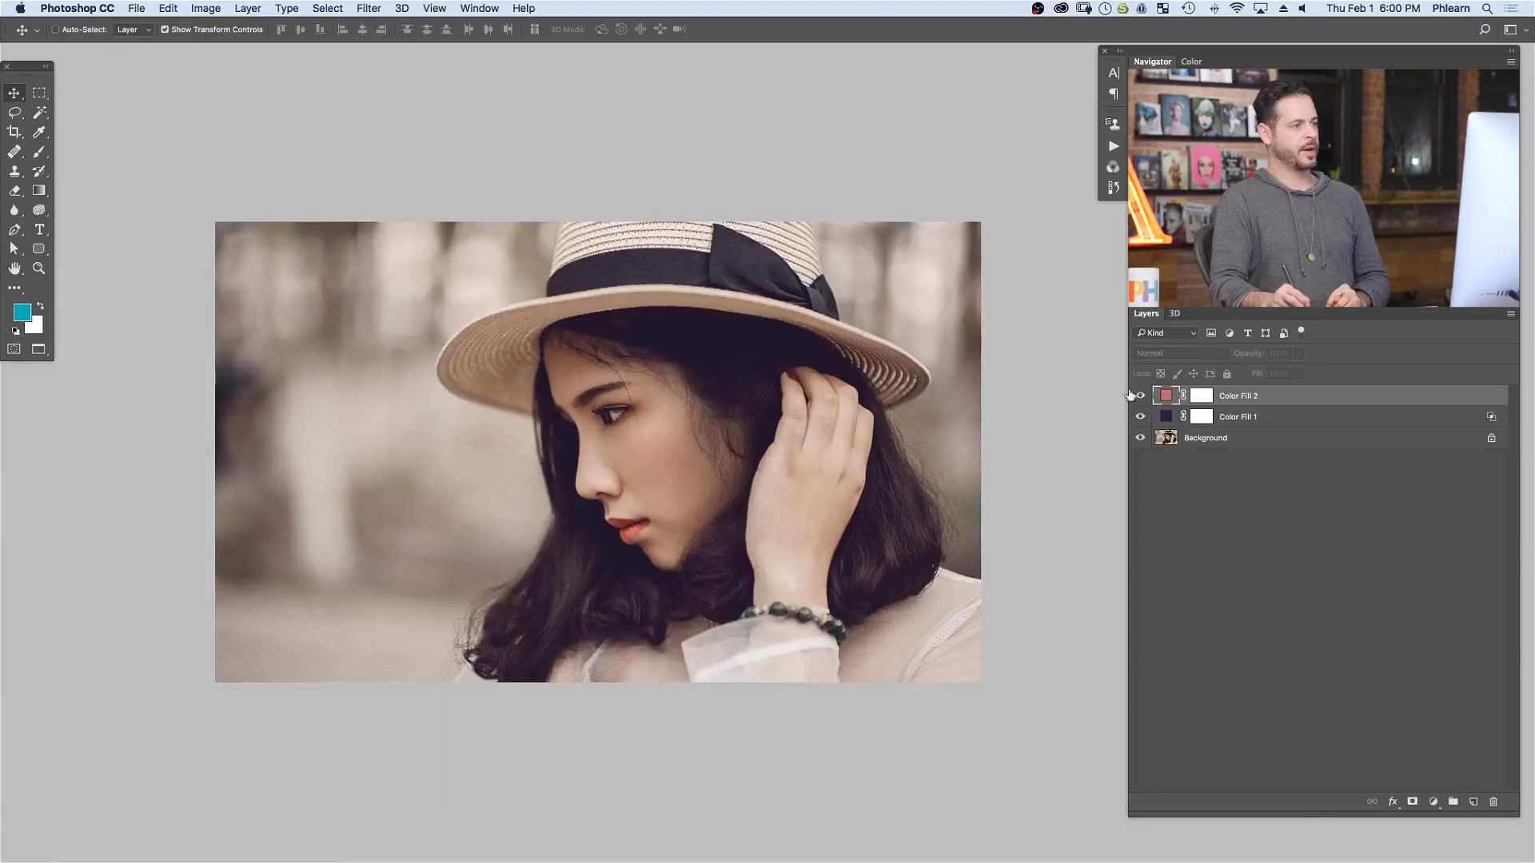
{"action": "left_click", "coordinate": [1132, 396]}
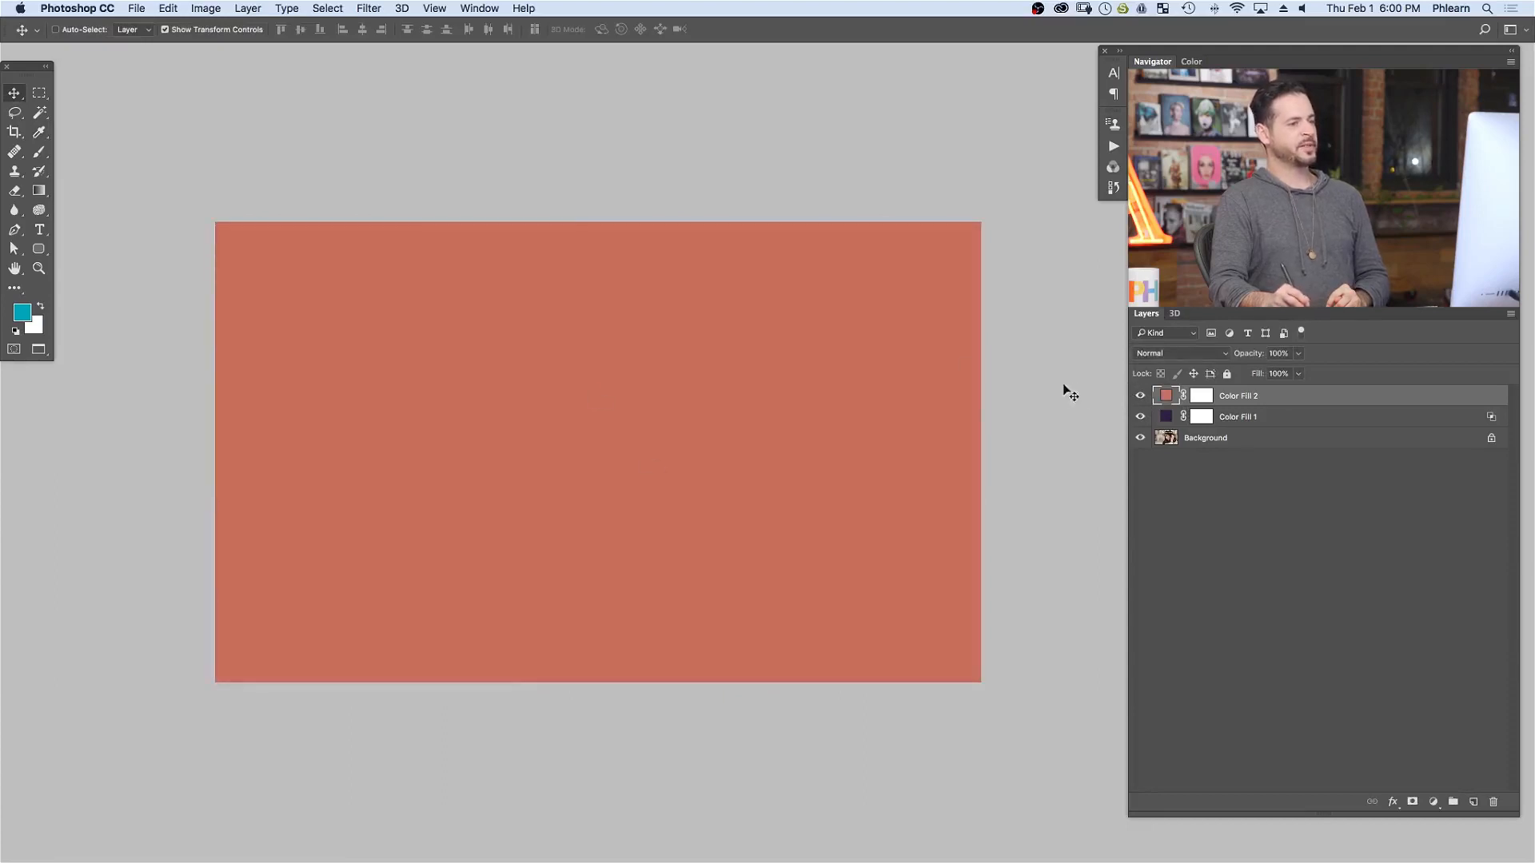
- Compare the image with and without the coral fill layer by switching its visibility, leaving it visible
{"action": "left_click", "coordinate": [1135, 397]}
{"action": "left_click", "coordinate": [1135, 397]}
{"action": "left_click", "coordinate": [1135, 397]}
{"action": "left_click", "coordinate": [1136, 398]}
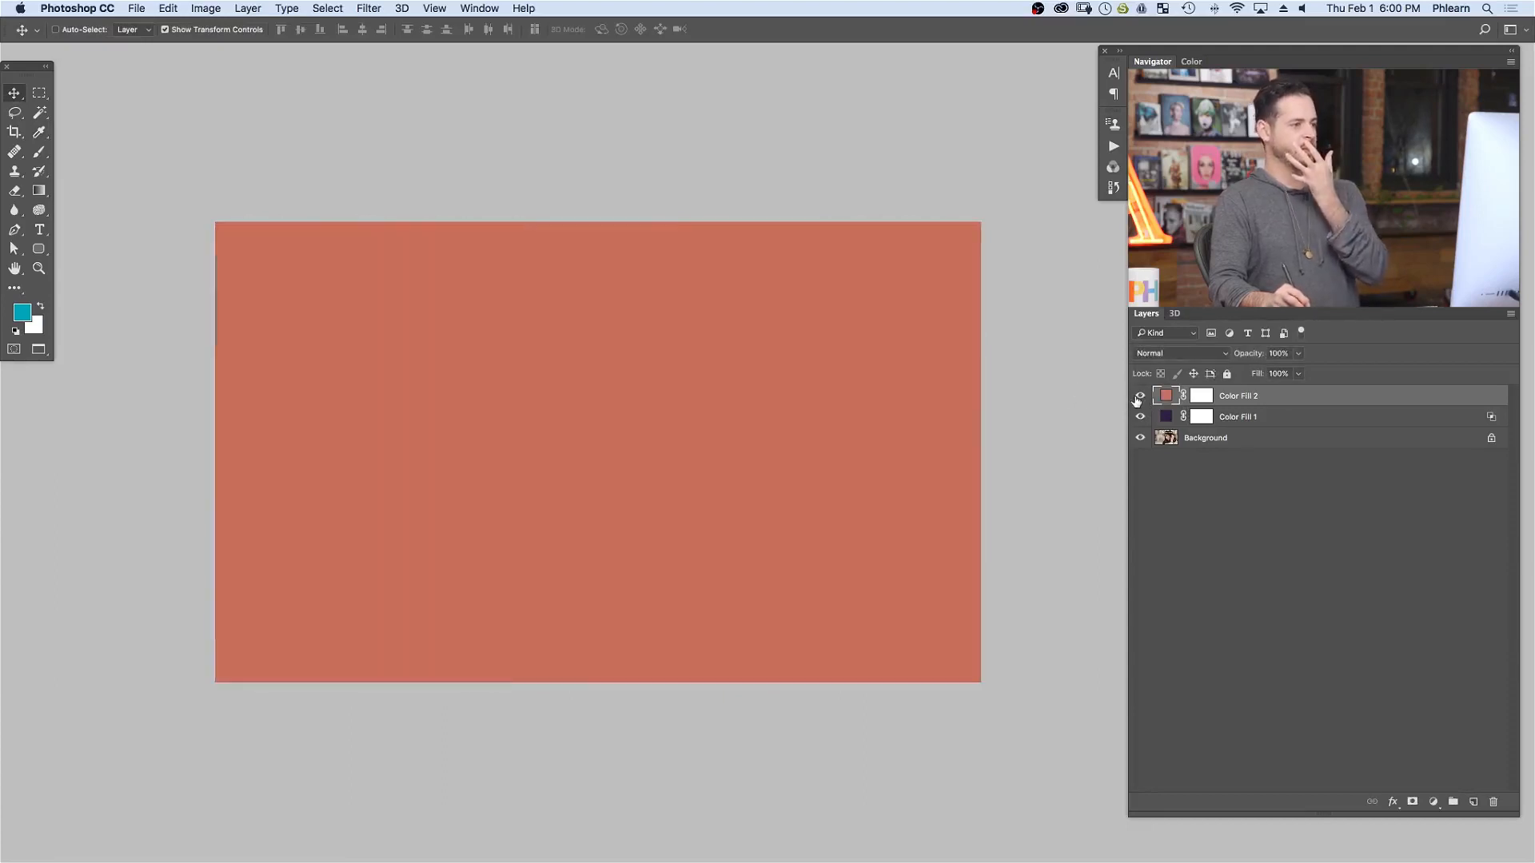
- Blend the coral fill into the photo with underlying-layer Blend If splits of 0/209 for black and 44/255 for white
{"action": "left_click", "coordinate": [1135, 400]}
{"action": "left_click", "coordinate": [1135, 397]}
{"action": "double_click", "coordinate": [1315, 397]}
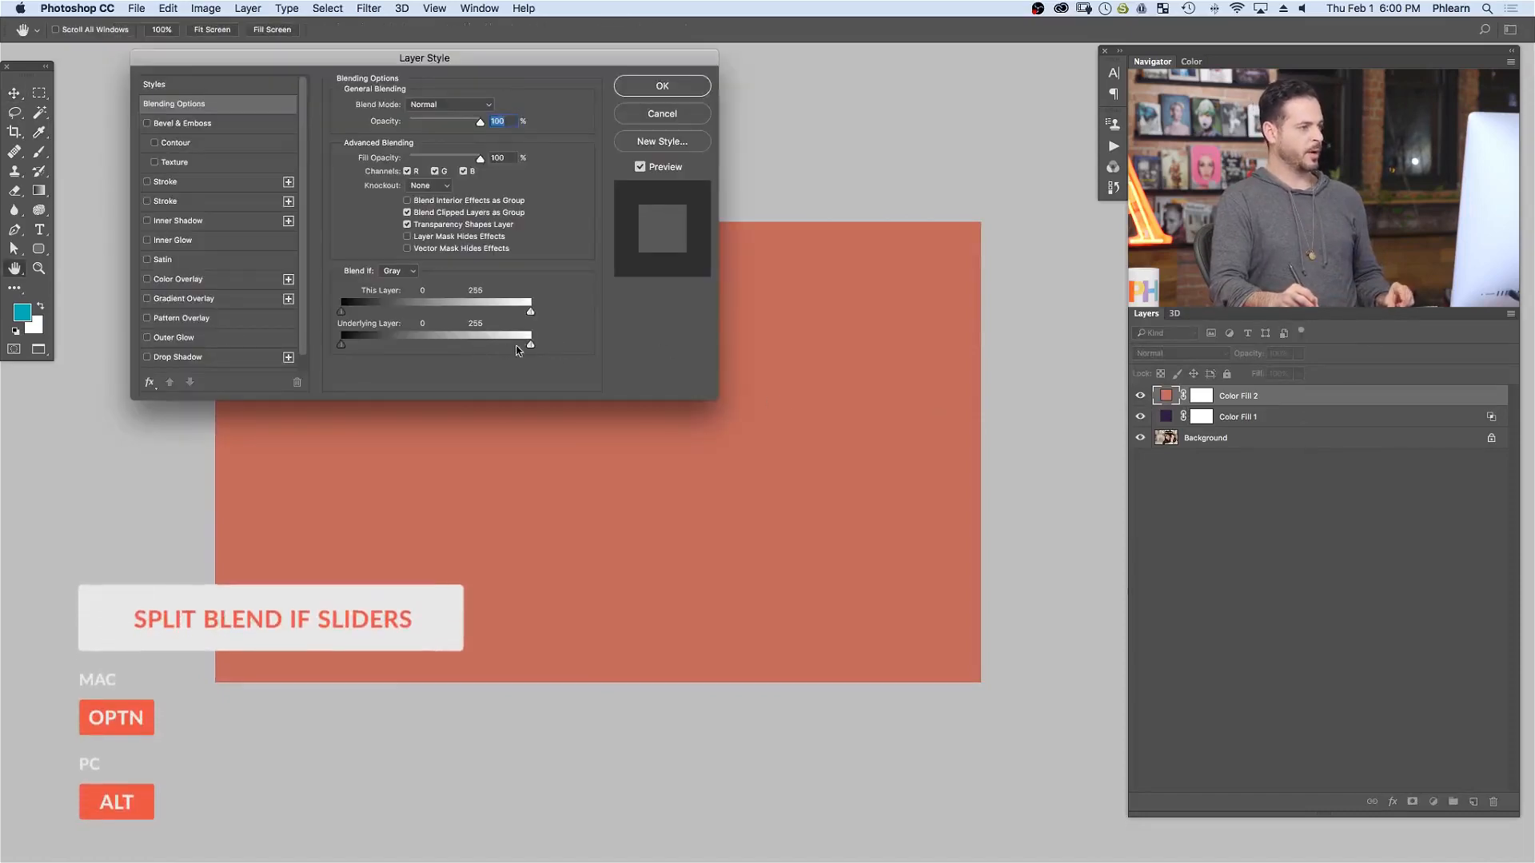
{"action": "left_click_drag", "start_coordinate": [514, 347], "coordinate": [394, 352]}
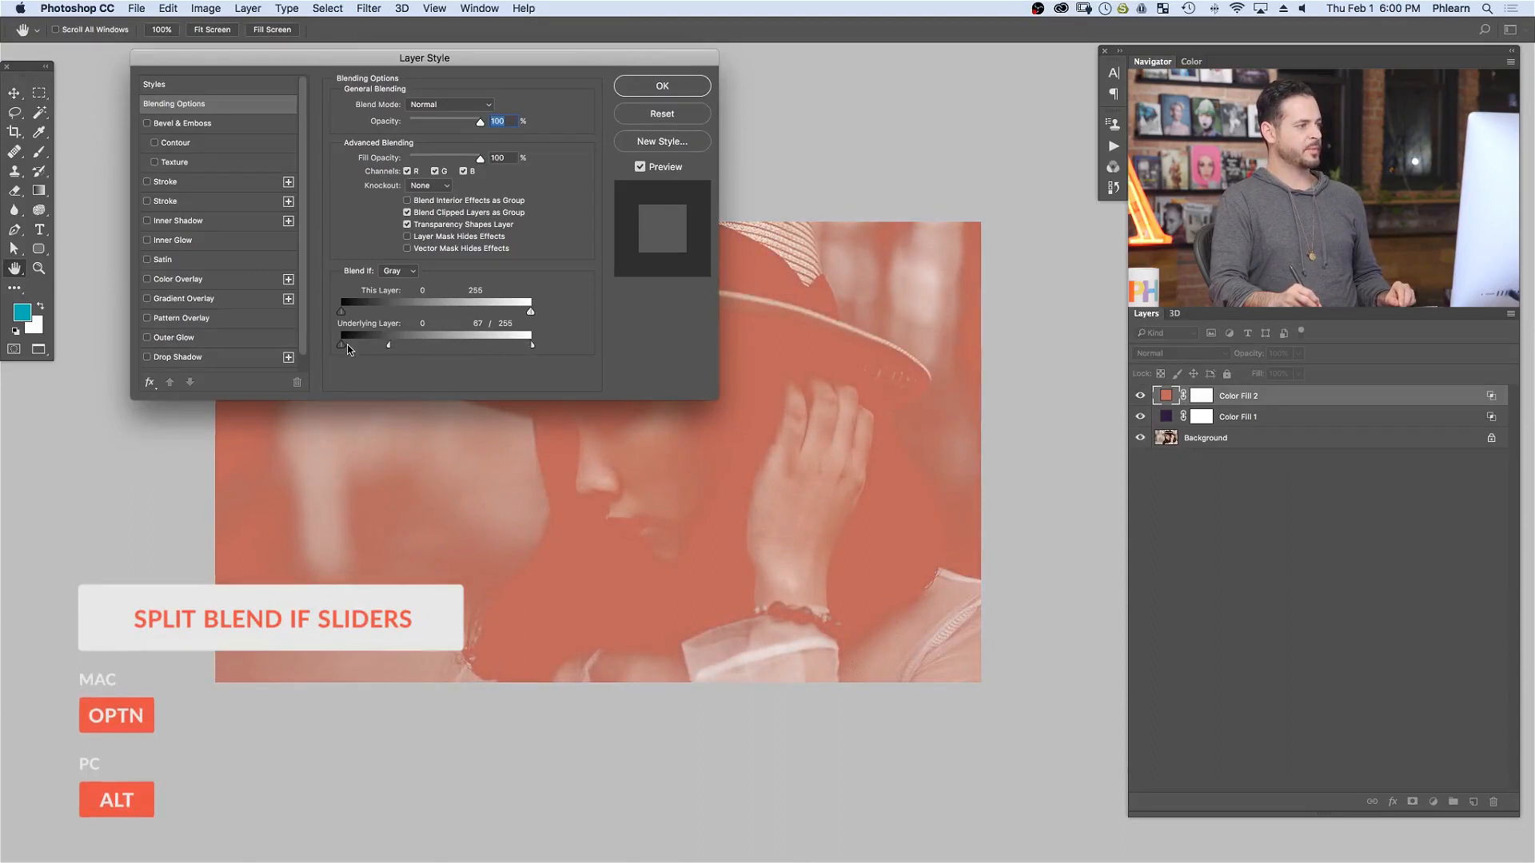
{"action": "left_click_drag", "start_coordinate": [344, 349], "coordinate": [391, 354]}
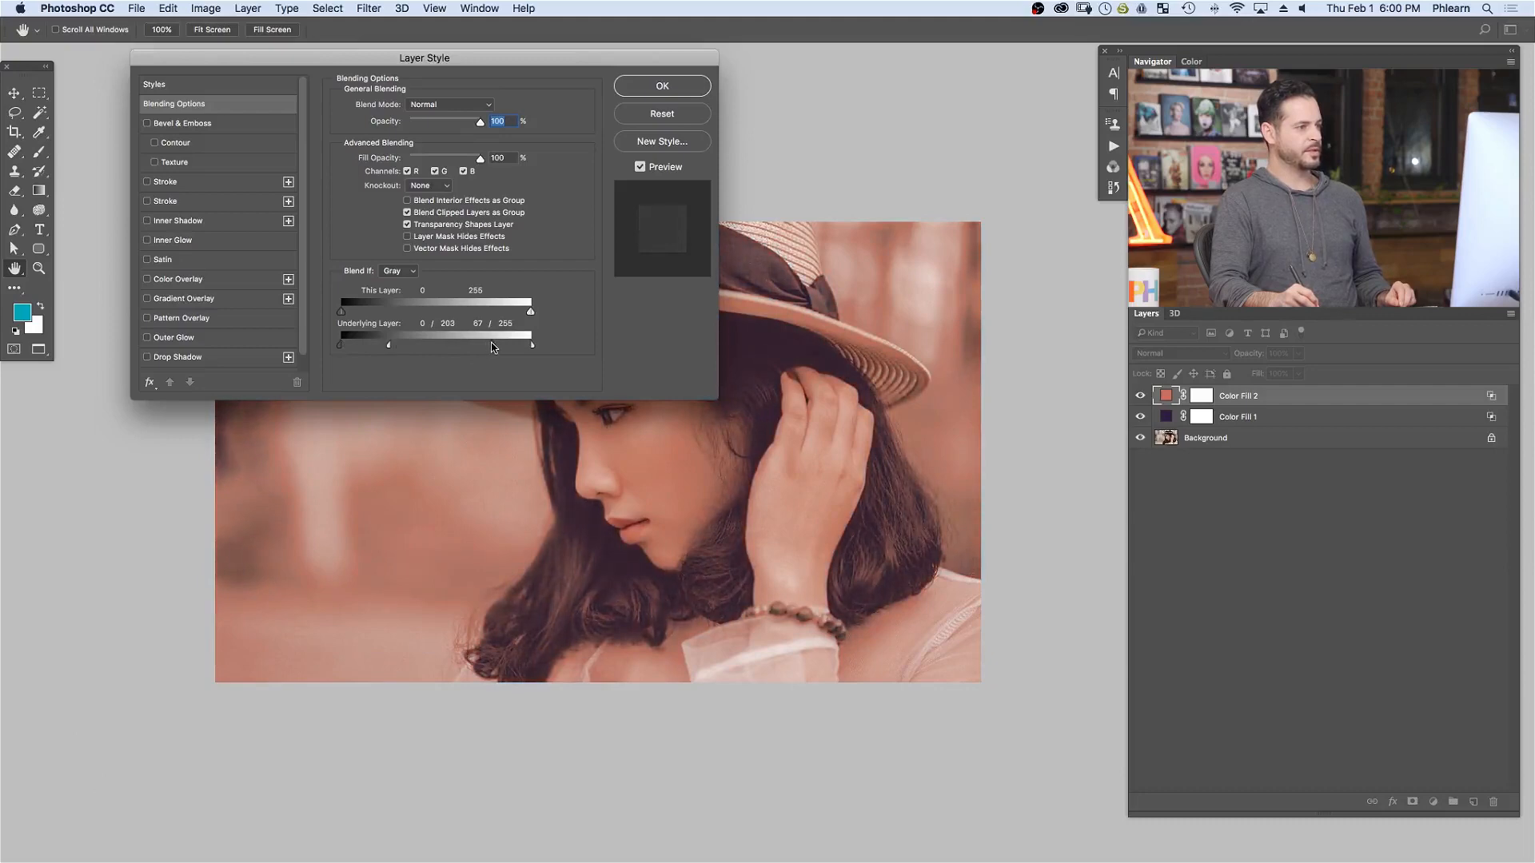
{"action": "left_click_drag", "start_coordinate": [385, 343], "coordinate": [373, 342]}
{"action": "left_click_drag", "start_coordinate": [745, 474], "coordinate": [879, 500]}
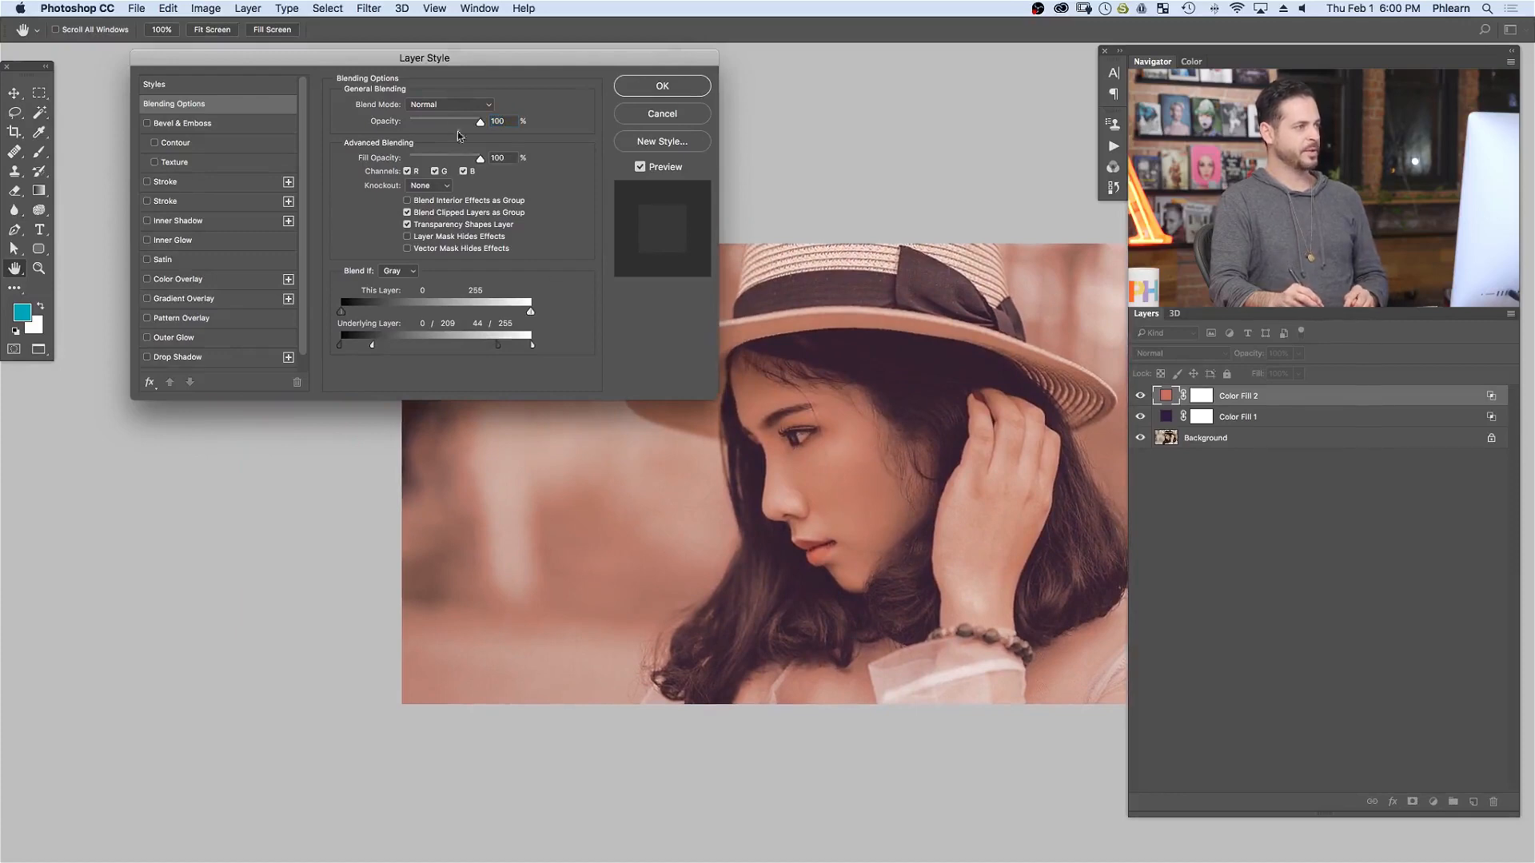
- Set the coral fill layer's blend mode to Soft Light and apply the layer style
{"action": "left_click", "coordinate": [441, 105]}
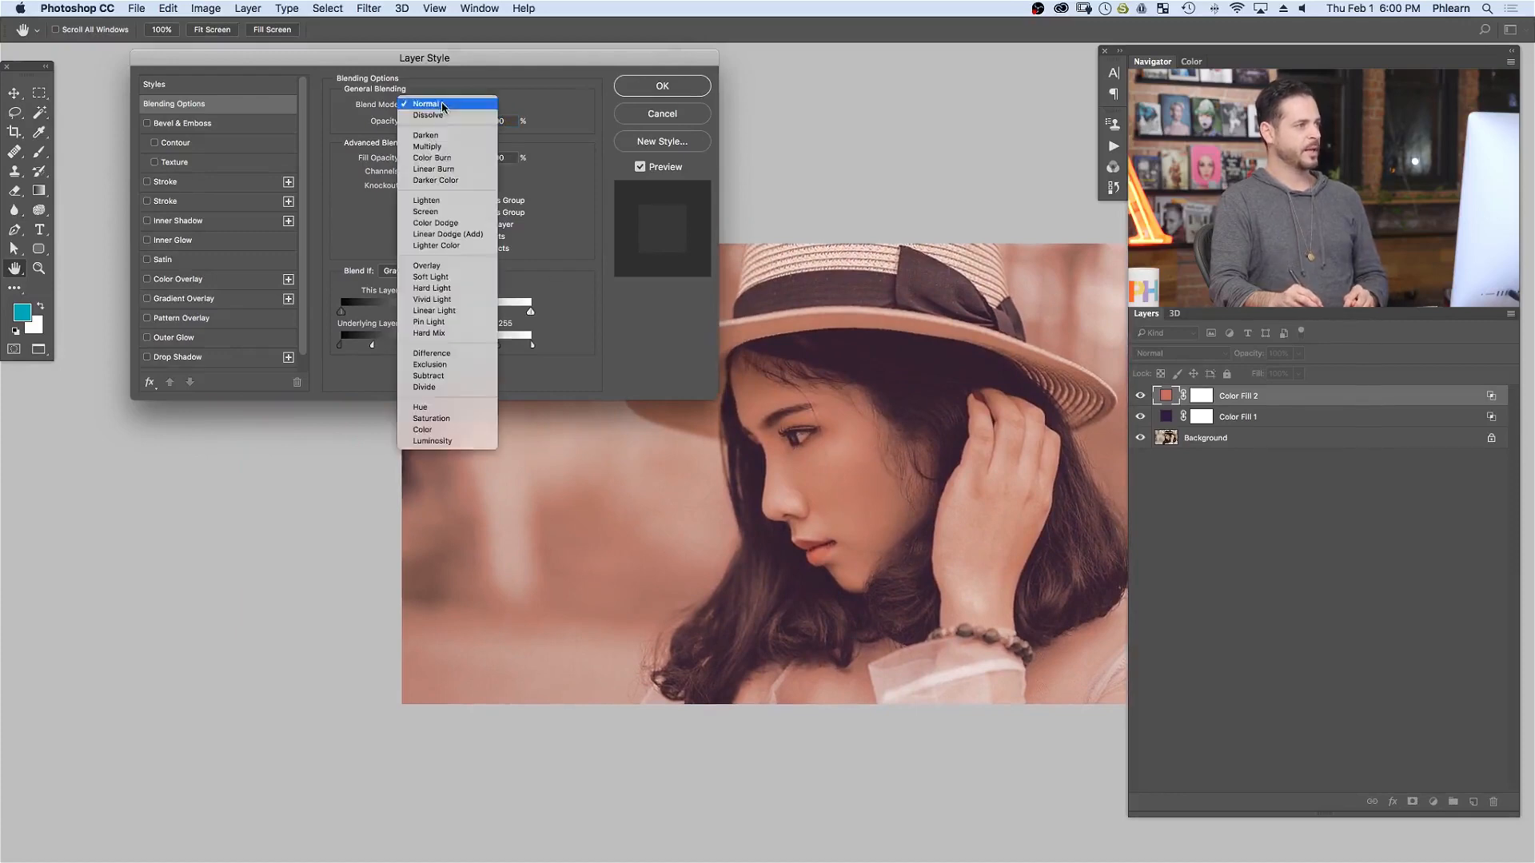
{"action": "left_click", "coordinate": [450, 276]}
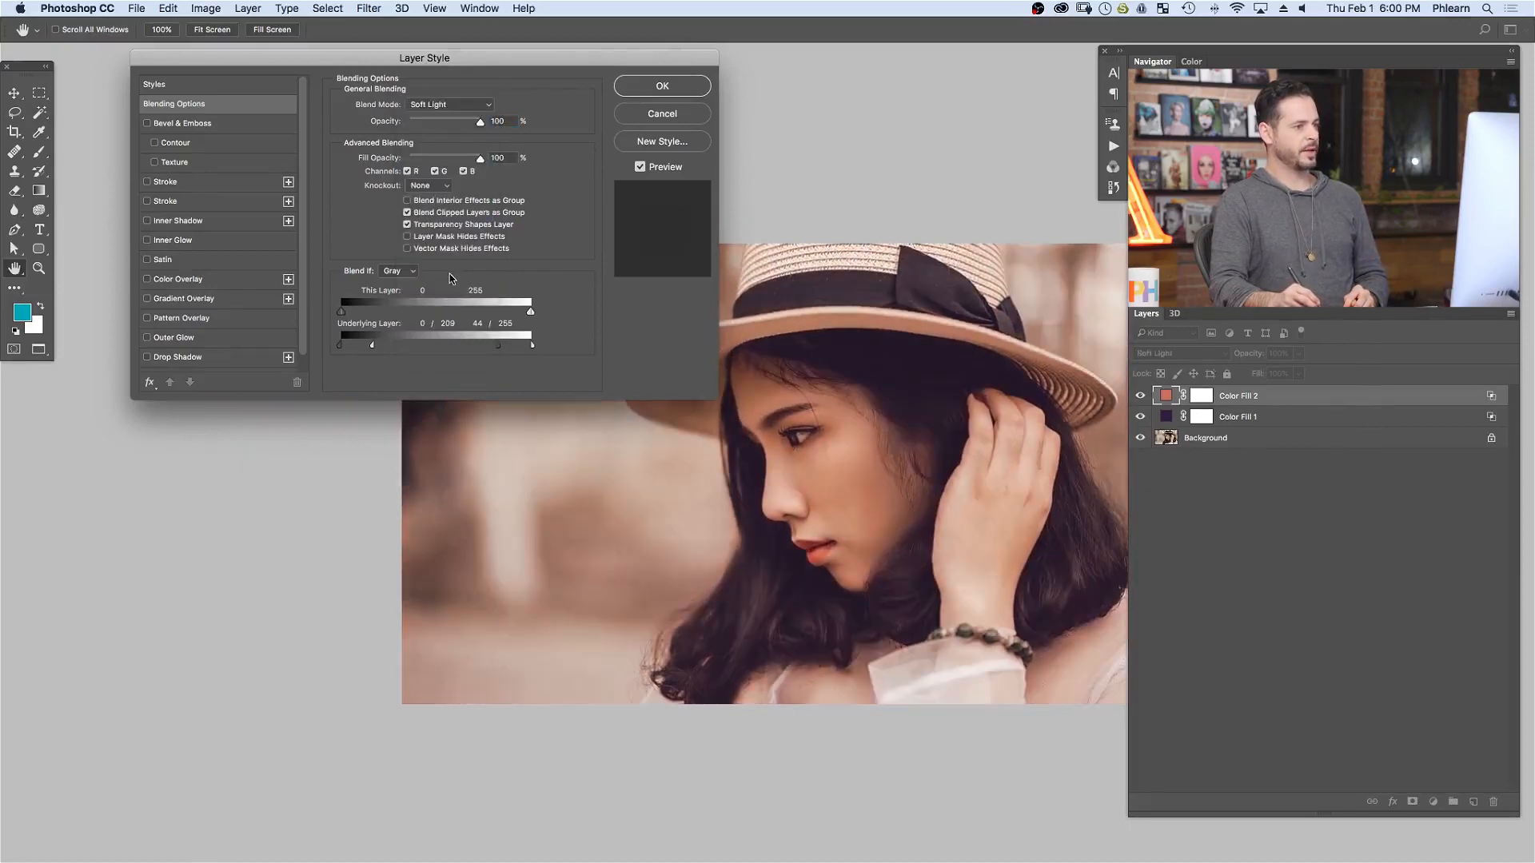
{"action": "left_click", "coordinate": [665, 86]}
- Compare the portrait with and without the Soft Light coral tint, leaving the layer visible
{"action": "left_click", "coordinate": [1140, 397]}
{"action": "left_click", "coordinate": [1141, 397]}
{"action": "left_click", "coordinate": [1141, 397]}
{"action": "left_click", "coordinate": [1140, 397]}
{"action": "left_click", "coordinate": [1141, 398]}
{"action": "left_click", "coordinate": [1141, 398]}
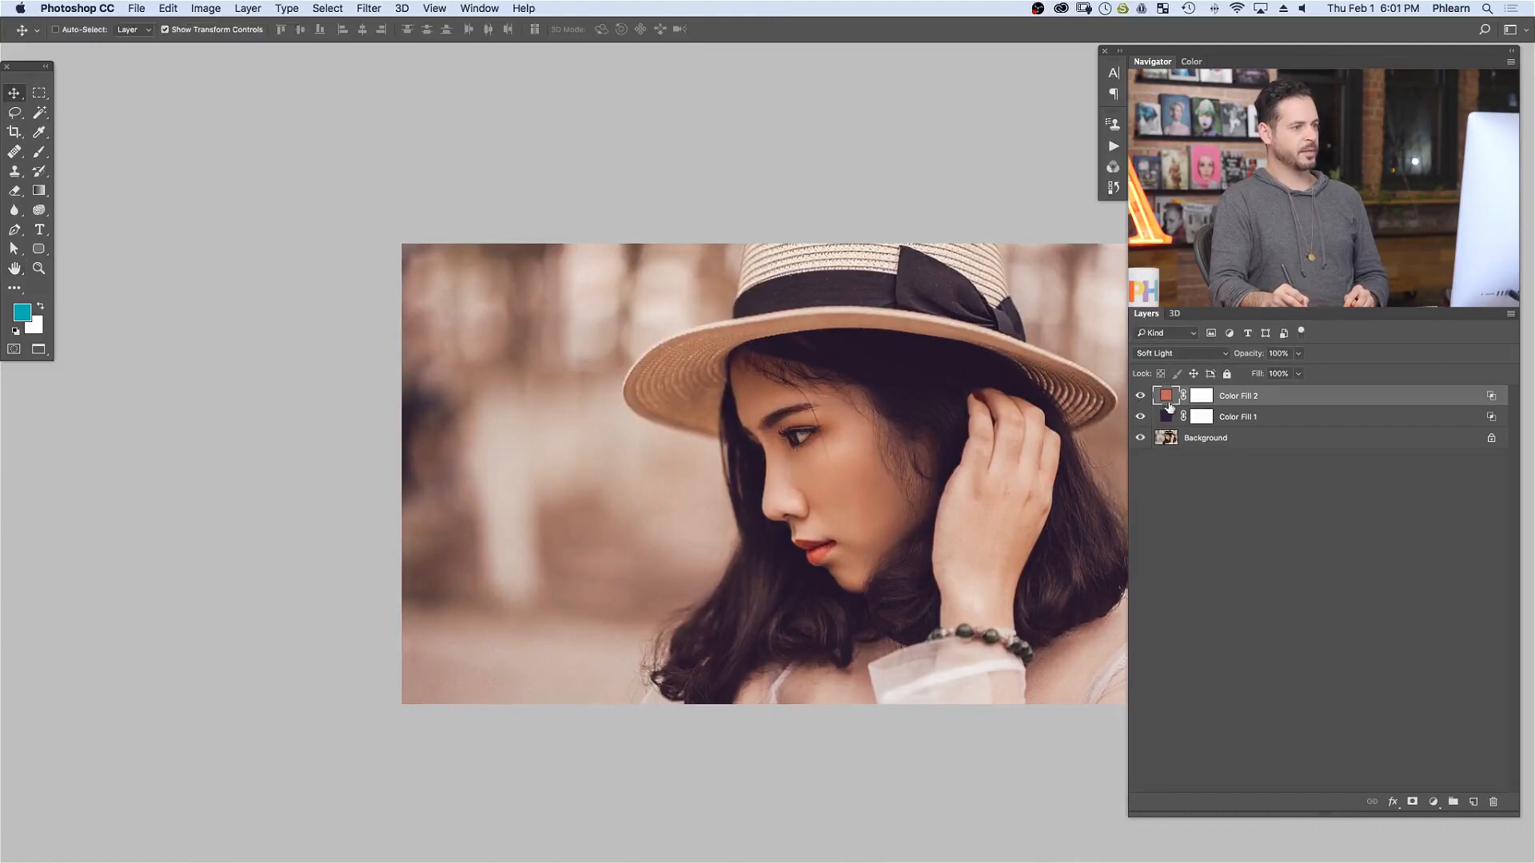
- Set the coral fill's underlying-layer white Blend If split to 0/181 to keep the tint out of the highlights
{"action": "double_click", "coordinate": [1314, 398]}
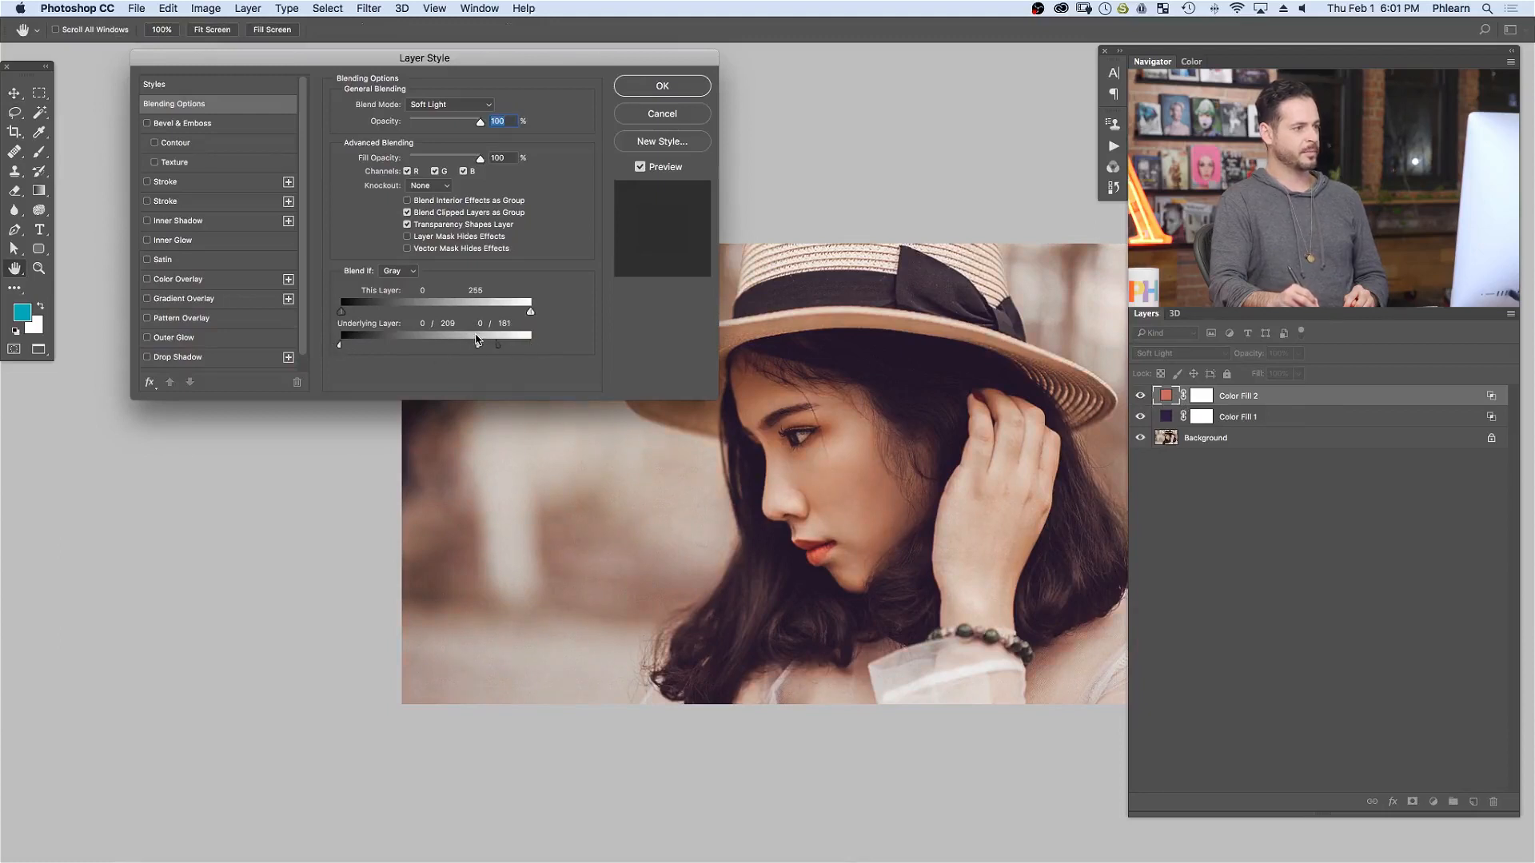
{"action": "left_click", "coordinate": [655, 90]}
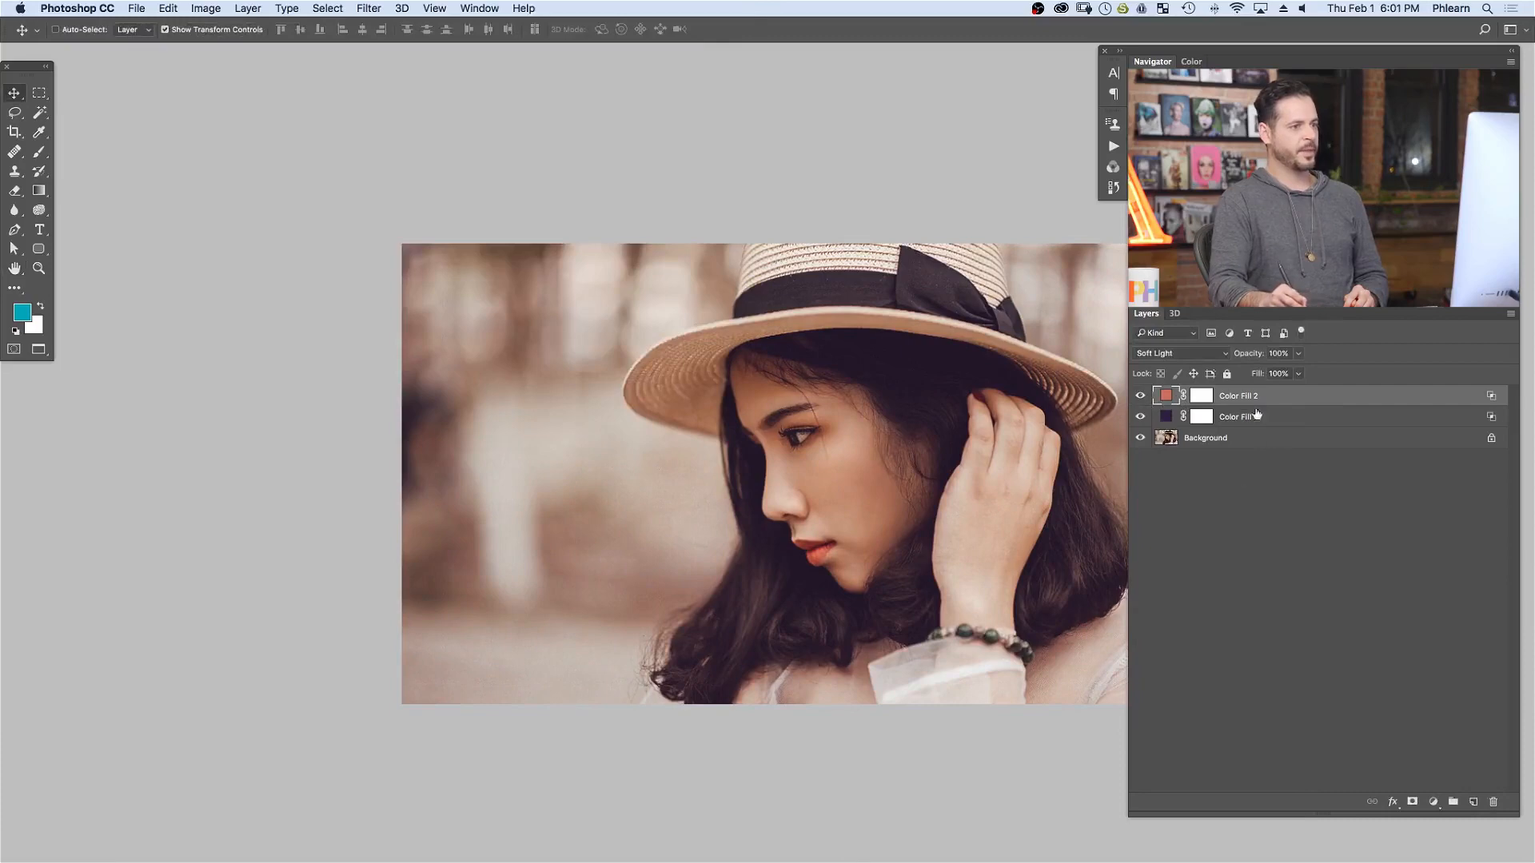
- Invert the coral fill's layer mask to black and paint the tint back in white over the woman's face
{"action": "left_click", "coordinate": [1198, 400]}
{"action": "key", "text": "d"}
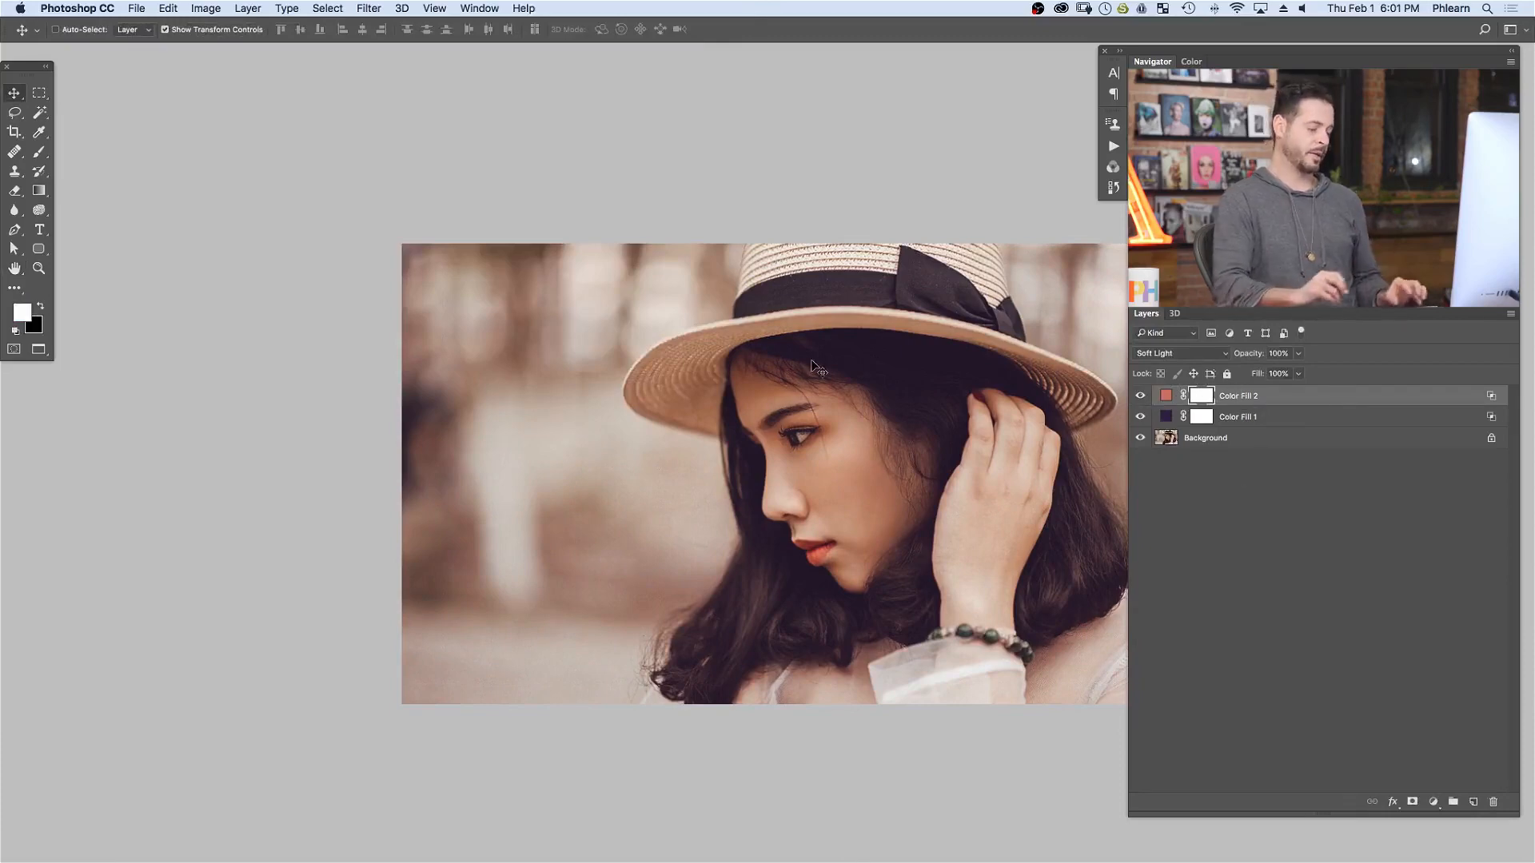
{"action": "key", "text": "super+i"}
{"action": "key", "text": "b"}
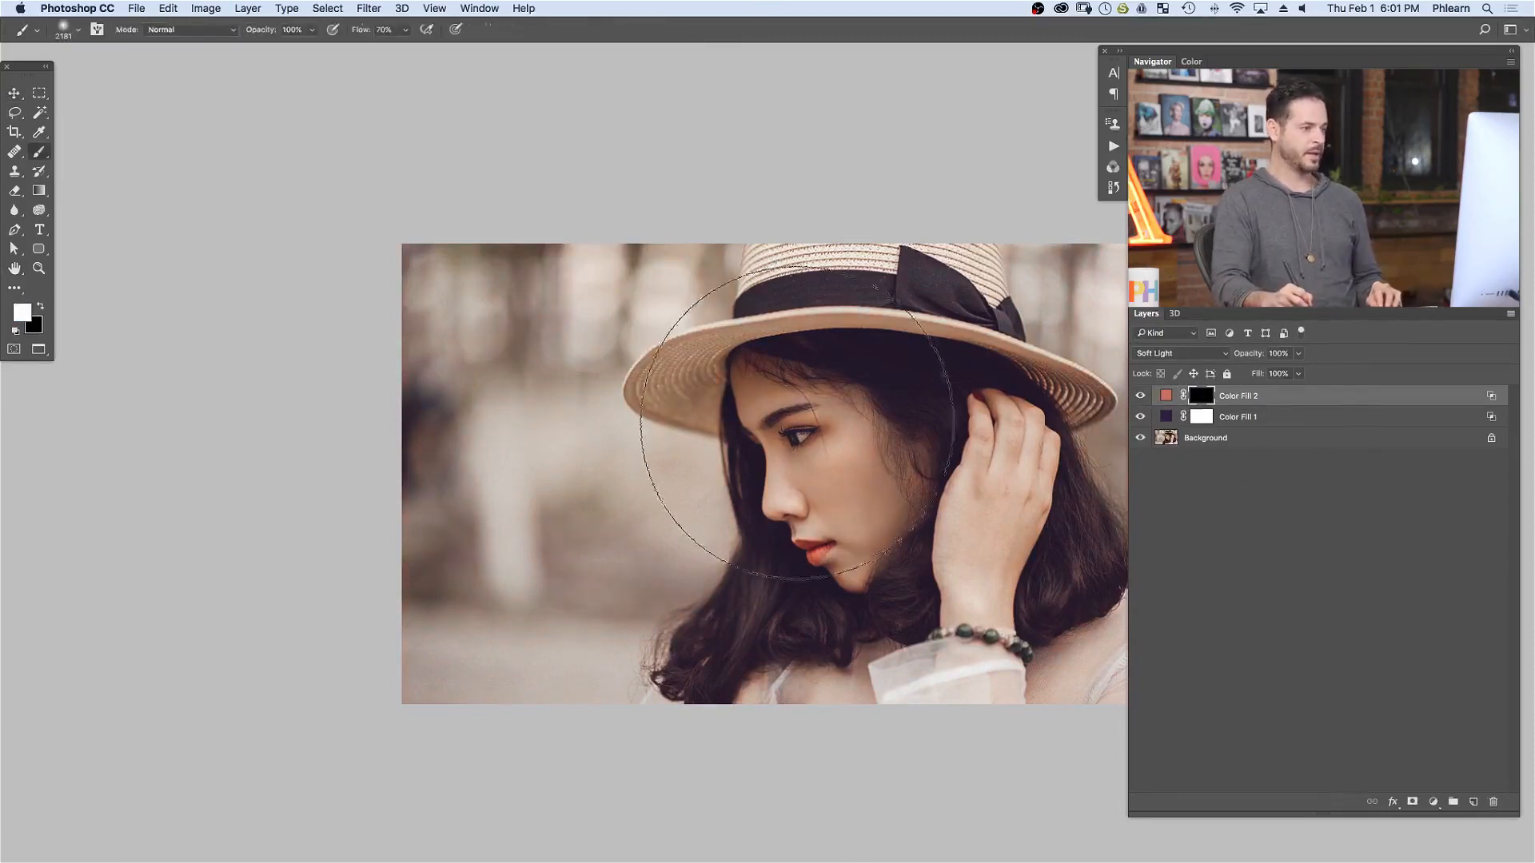
{"action": "mouse_move", "coordinate": [886, 470]}
{"action": "left_mouse_down"}
{"action": "mouse_move", "coordinate": [810, 471]}
{"action": "mouse_move", "coordinate": [854, 471]}
{"action": "left_mouse_up"}
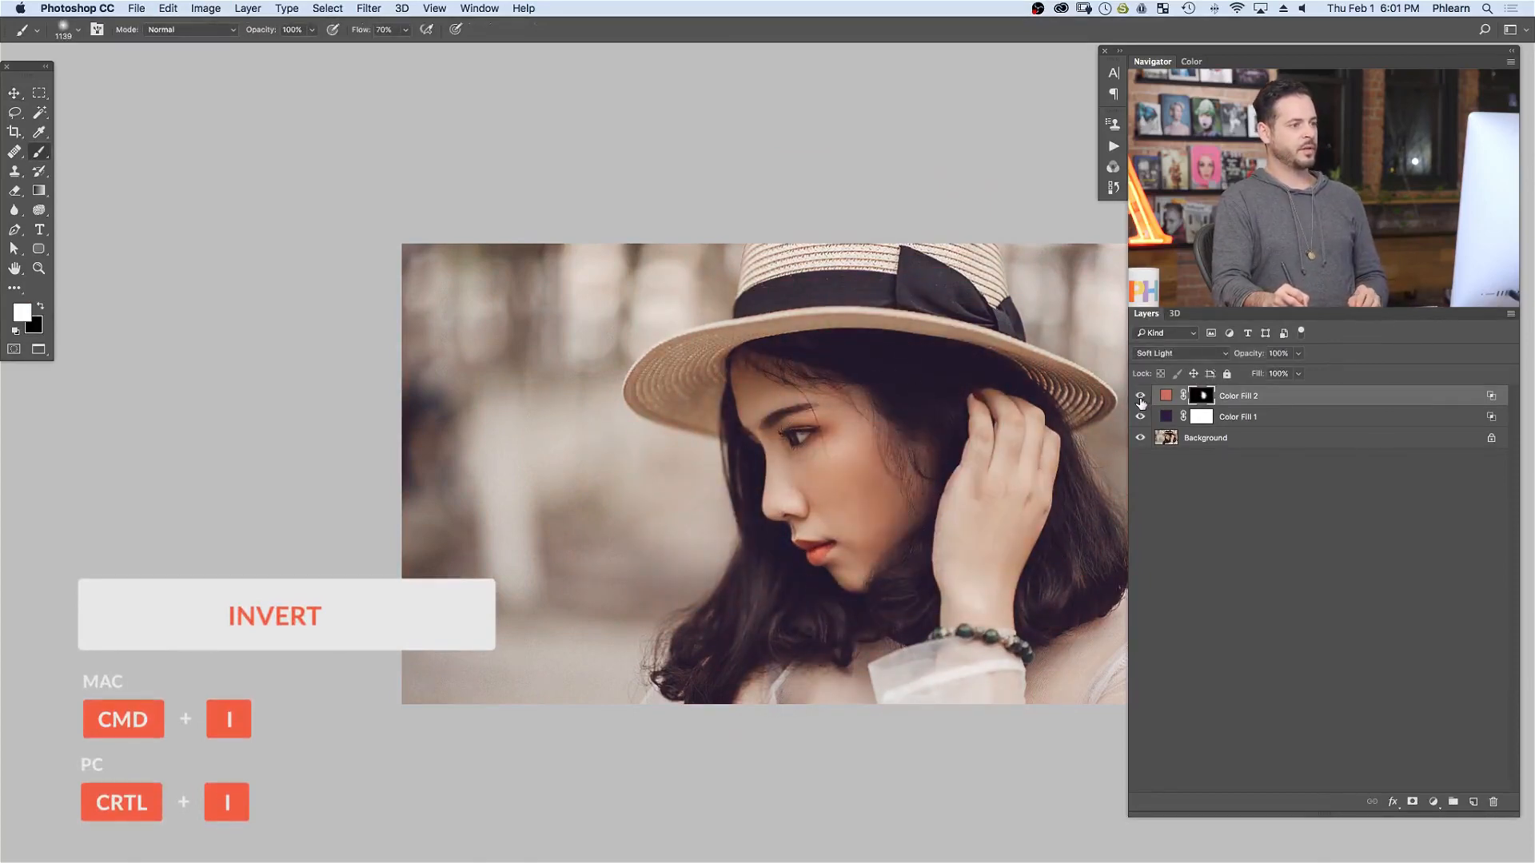
- Compare the face with and without the masked coral tint by switching the layer's visibility
{"action": "left_click_drag", "start_coordinate": [1006, 537], "coordinate": [898, 502]}
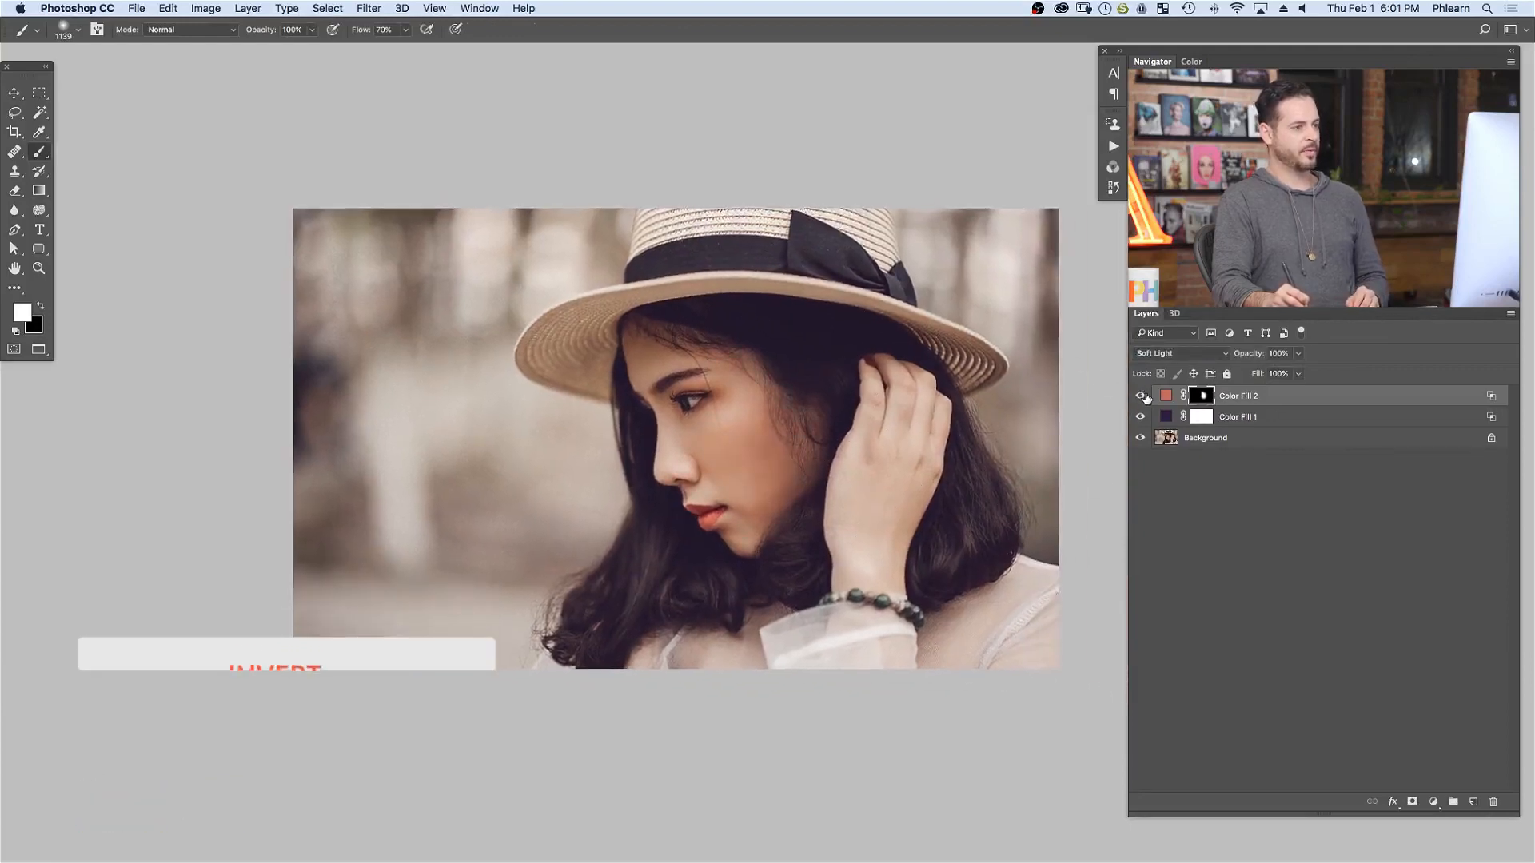
{"action": "left_click", "coordinate": [1142, 397]}
{"action": "left_click", "coordinate": [1142, 397]}
{"action": "left_click", "coordinate": [1142, 397]}
{"action": "left_click", "coordinate": [1142, 397]}
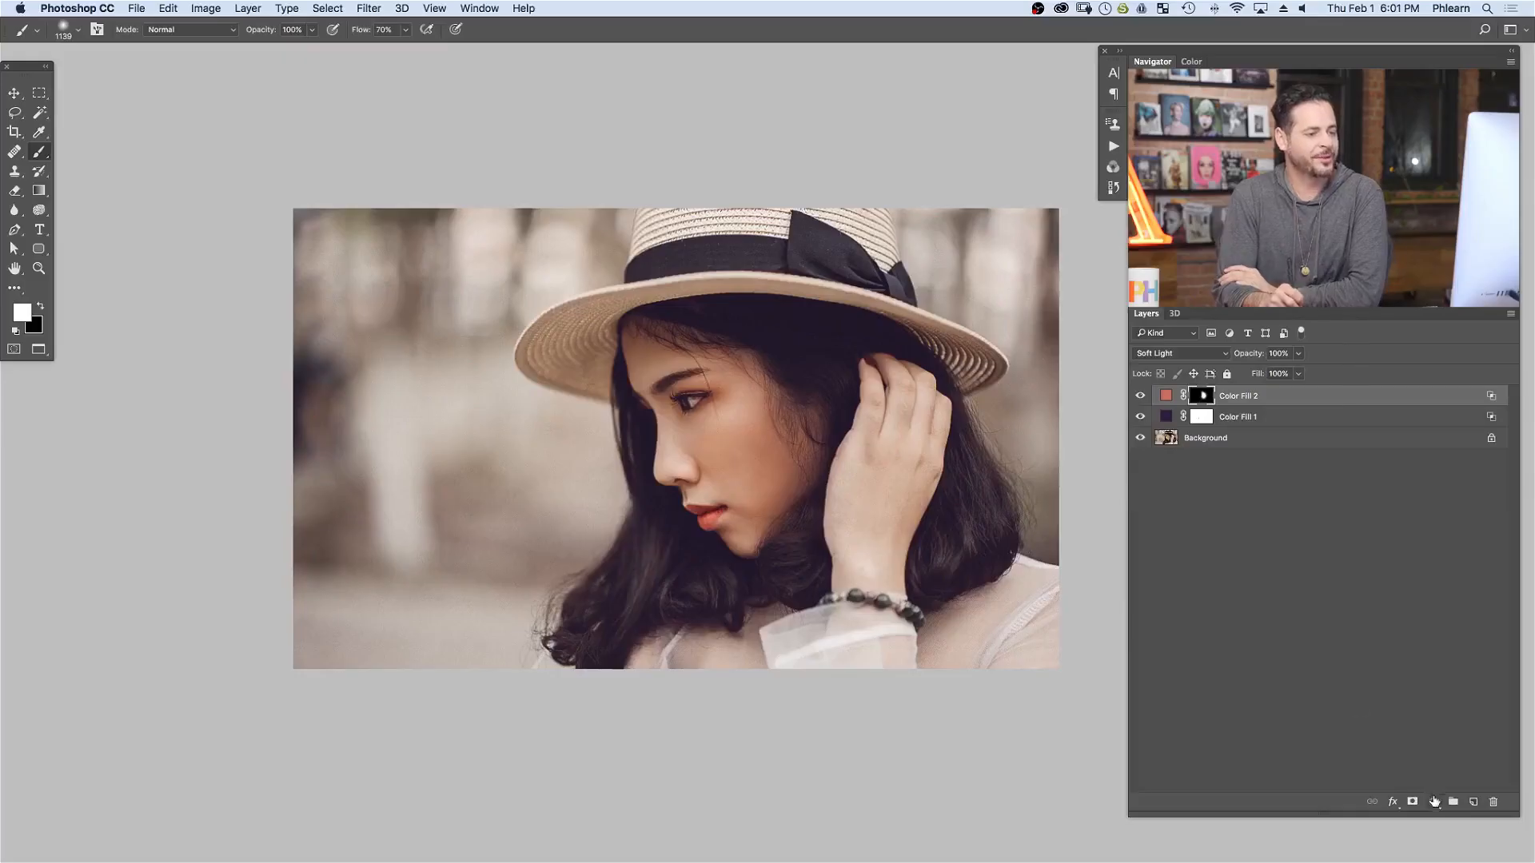
- Add a third Solid Color fill layer in light cyan (#97dce9) above the coral one
{"action": "left_click", "coordinate": [1434, 802]}
{"action": "left_click", "coordinate": [1435, 541]}
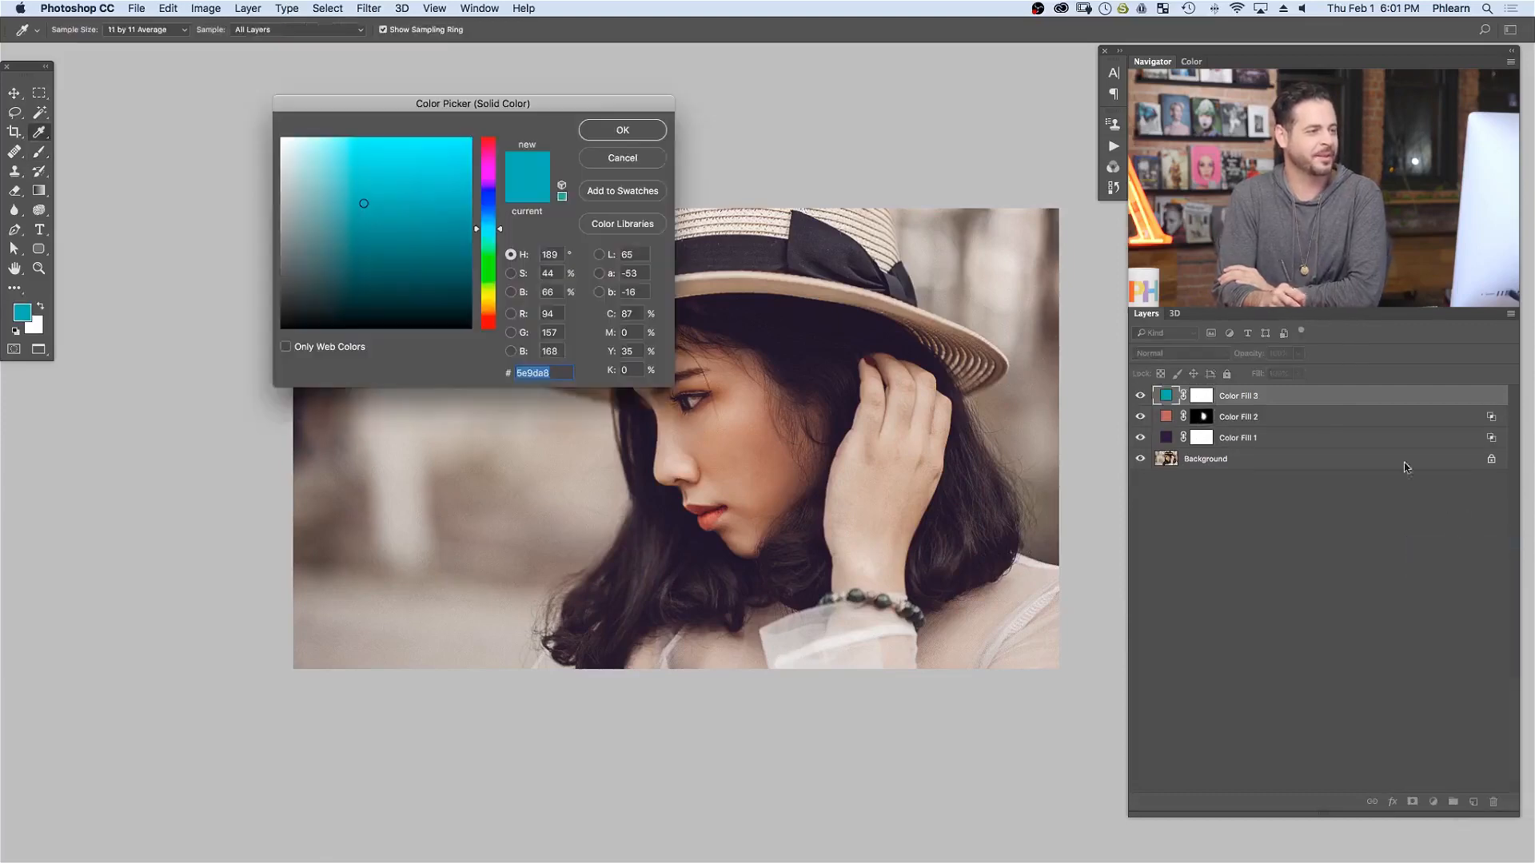
{"action": "left_click_drag", "start_coordinate": [394, 179], "coordinate": [348, 154]}
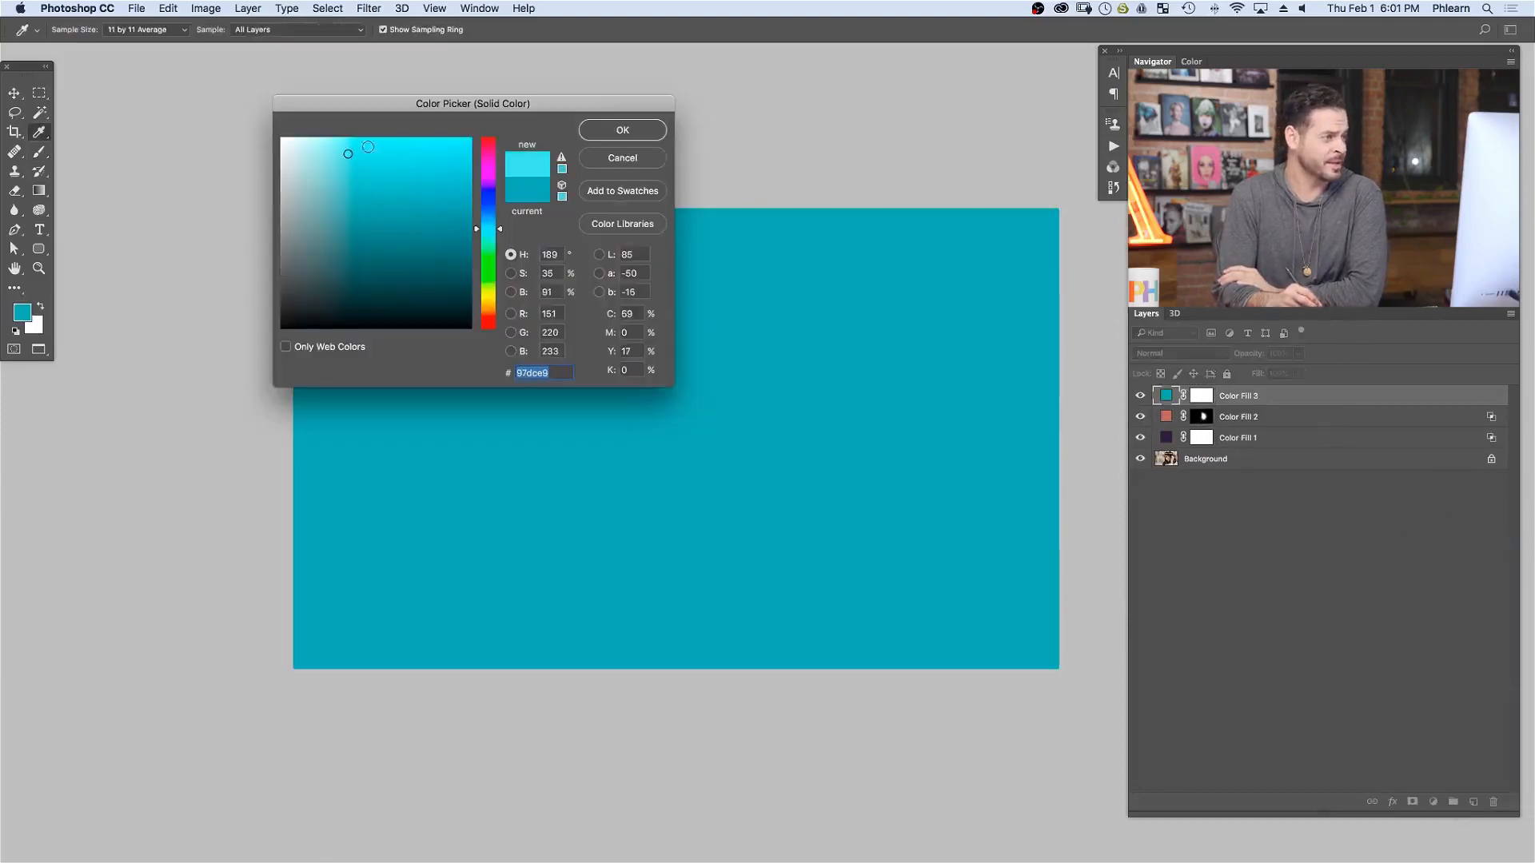
{"action": "left_click", "coordinate": [622, 130]}
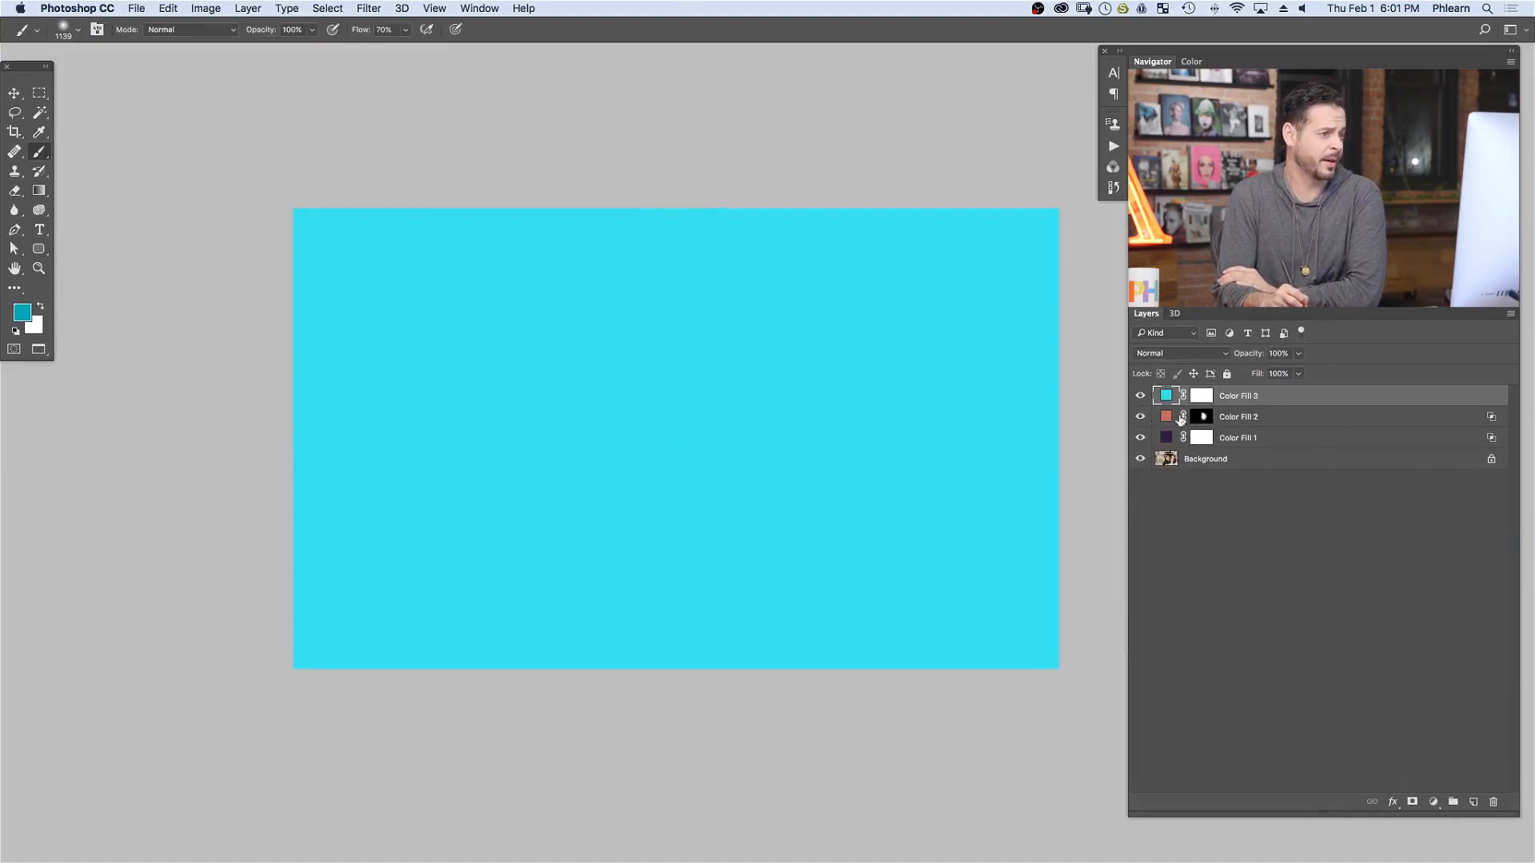
- Restrict the cyan fill to the highlights with an underlying-layer black Blend If split of 146/255, and set its opacity to 55%
{"action": "double_click", "coordinate": [1279, 396]}
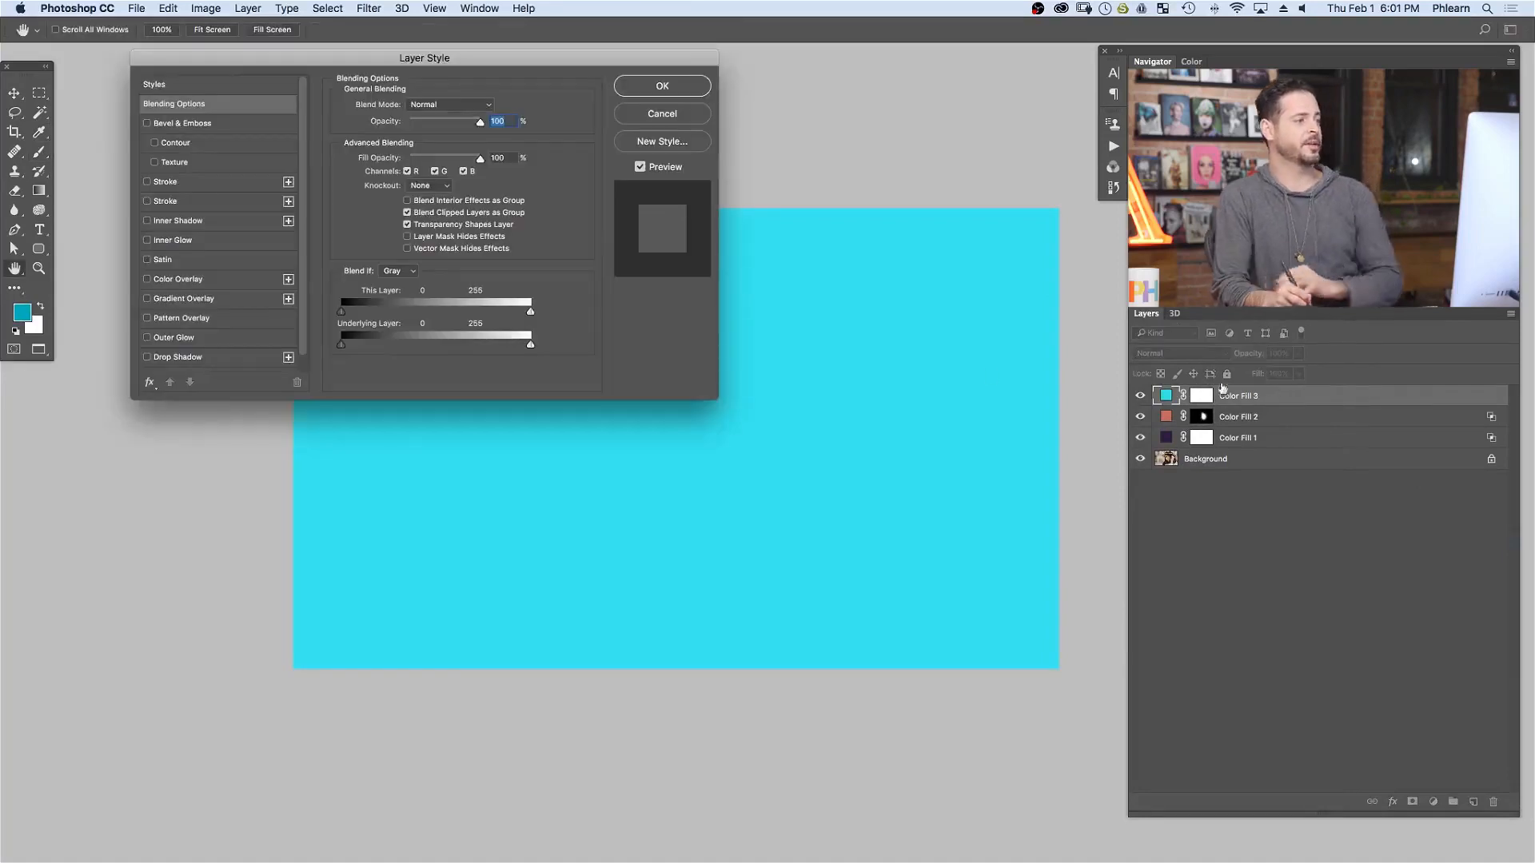
{"action": "left_click_drag", "start_coordinate": [342, 344], "coordinate": [607, 336]}
{"action": "left_click_drag", "start_coordinate": [834, 412], "coordinate": [904, 474]}
{"action": "left_click_drag", "start_coordinate": [342, 345], "coordinate": [466, 345]}
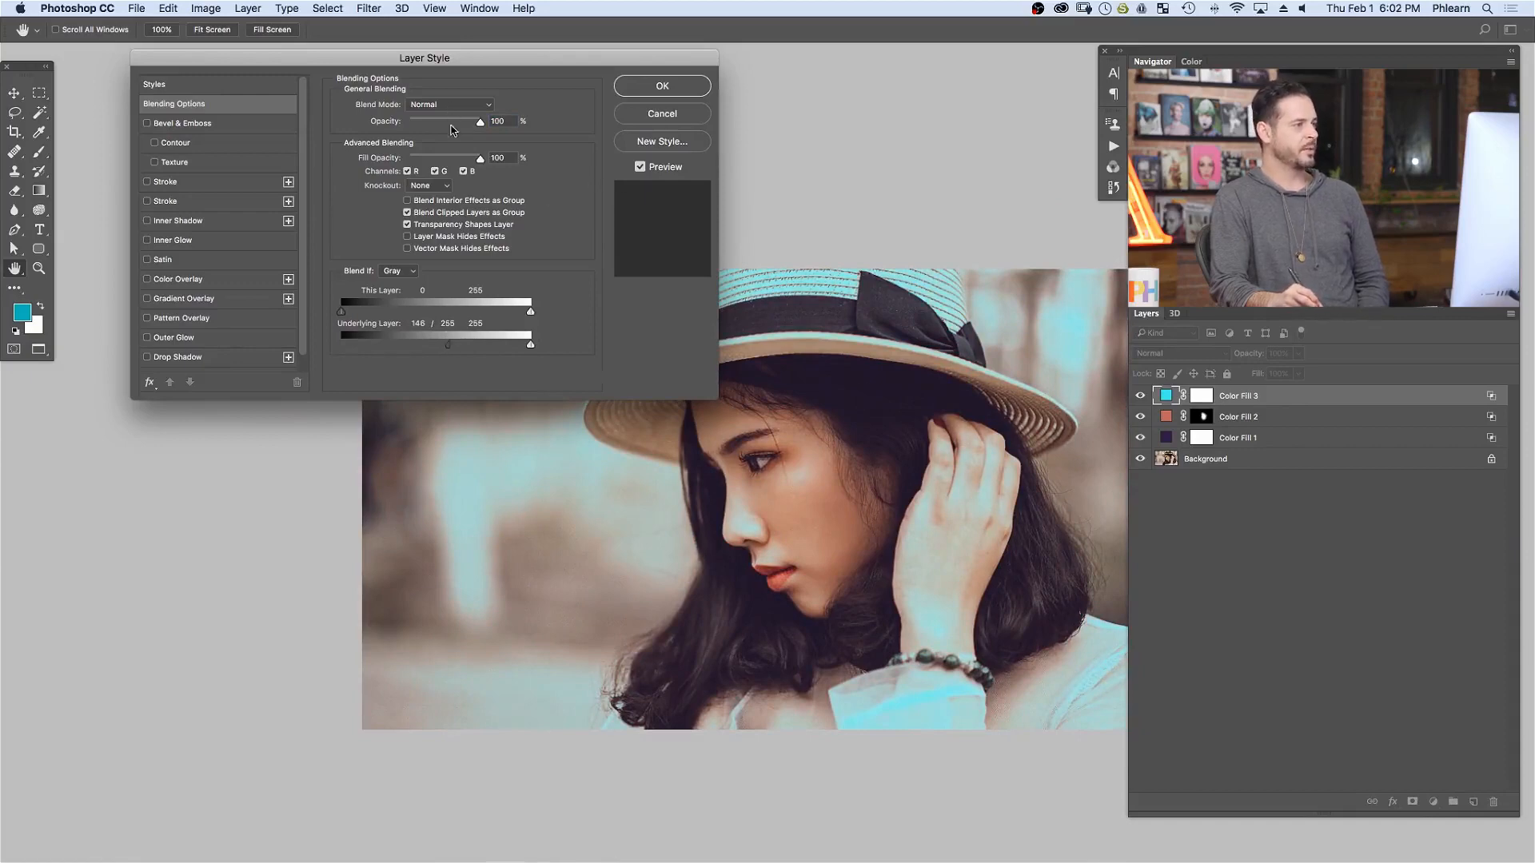
{"action": "left_click_drag", "start_coordinate": [452, 126], "coordinate": [436, 122]}
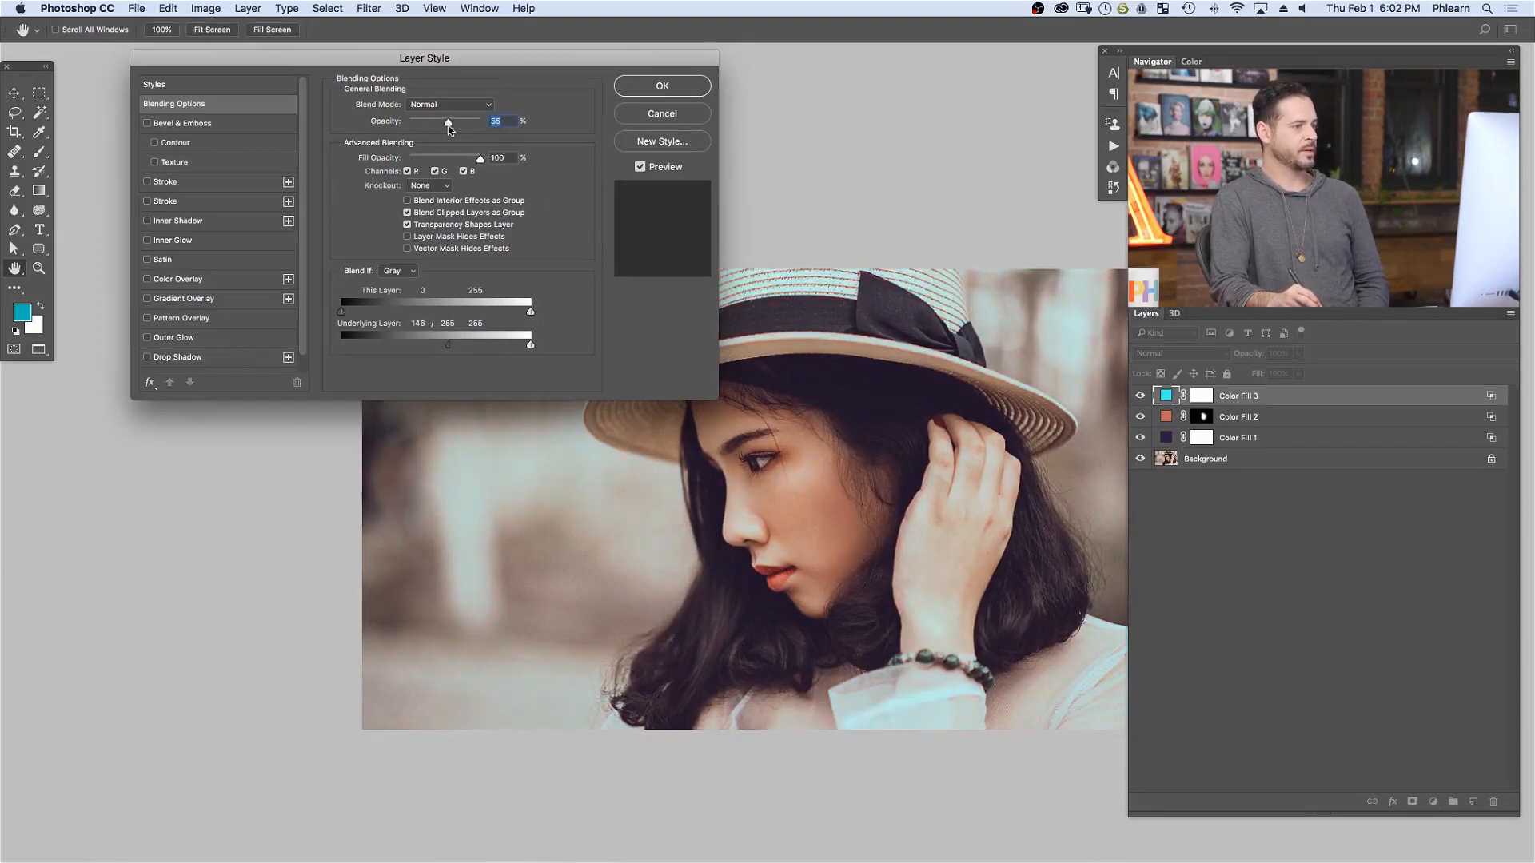
{"action": "left_click", "coordinate": [662, 86]}
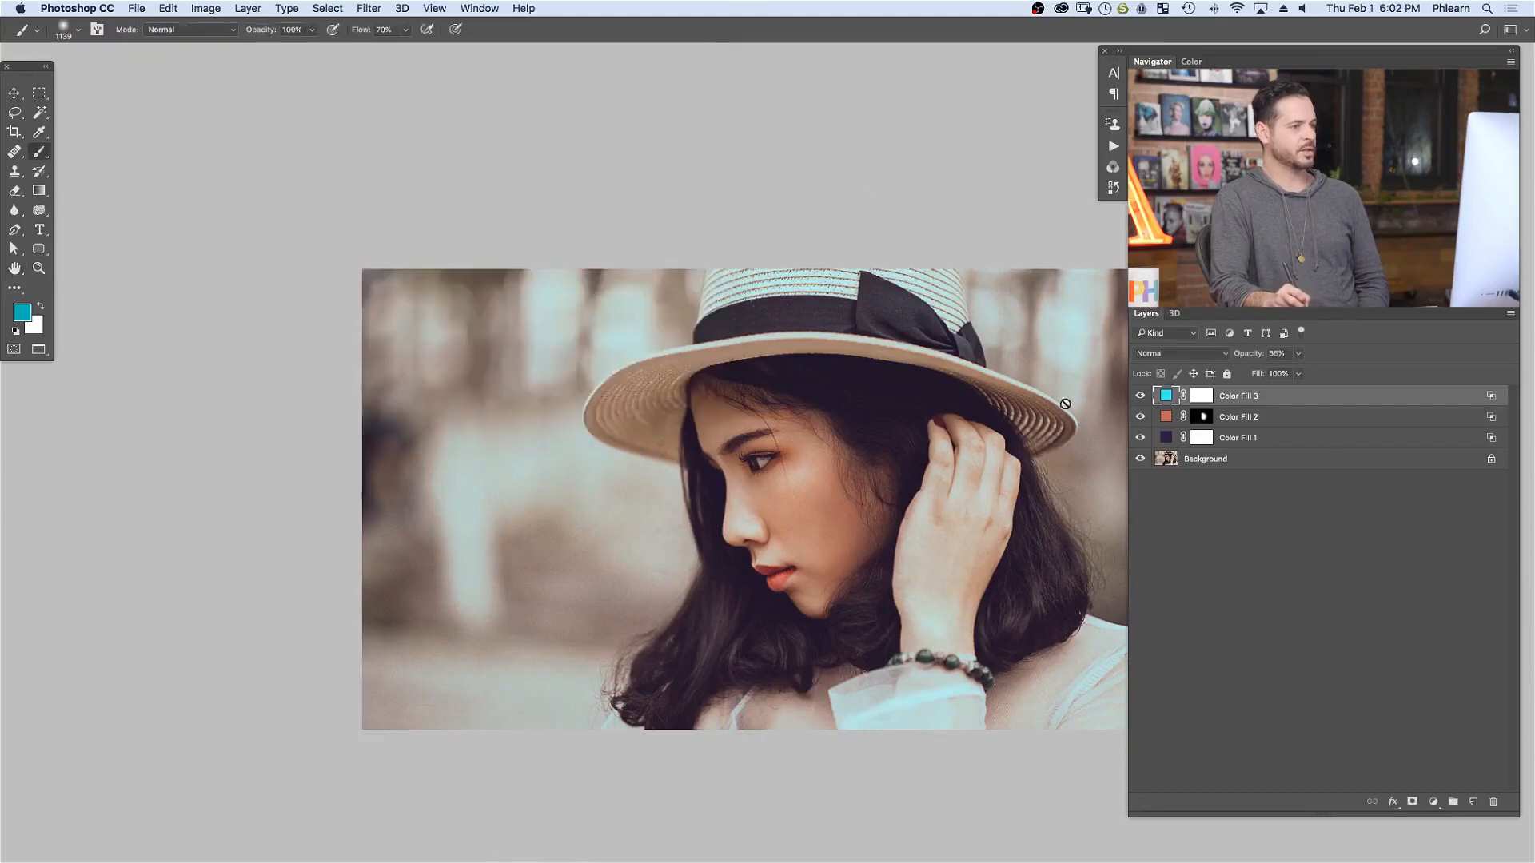
- Compare the portrait with and without the cyan highlight tint, leaving the fill layer visible
{"action": "left_click", "coordinate": [1140, 396]}
{"action": "left_click", "coordinate": [1140, 396]}
{"action": "left_click", "coordinate": [1141, 395]}
{"action": "left_click", "coordinate": [1140, 396]}
{"action": "left_click", "coordinate": [1140, 396]}
{"action": "left_click", "coordinate": [1140, 396]}
{"action": "left_click", "coordinate": [1140, 395]}
{"action": "left_click", "coordinate": [1141, 395]}
- Paint black on the cyan fill's mask over the woman's hand, sleeve and blouse to remove the tint there
{"action": "left_click_drag", "start_coordinate": [995, 548], "coordinate": [908, 522]}
{"action": "left_click", "coordinate": [1202, 396]}
{"action": "key", "text": "d"}
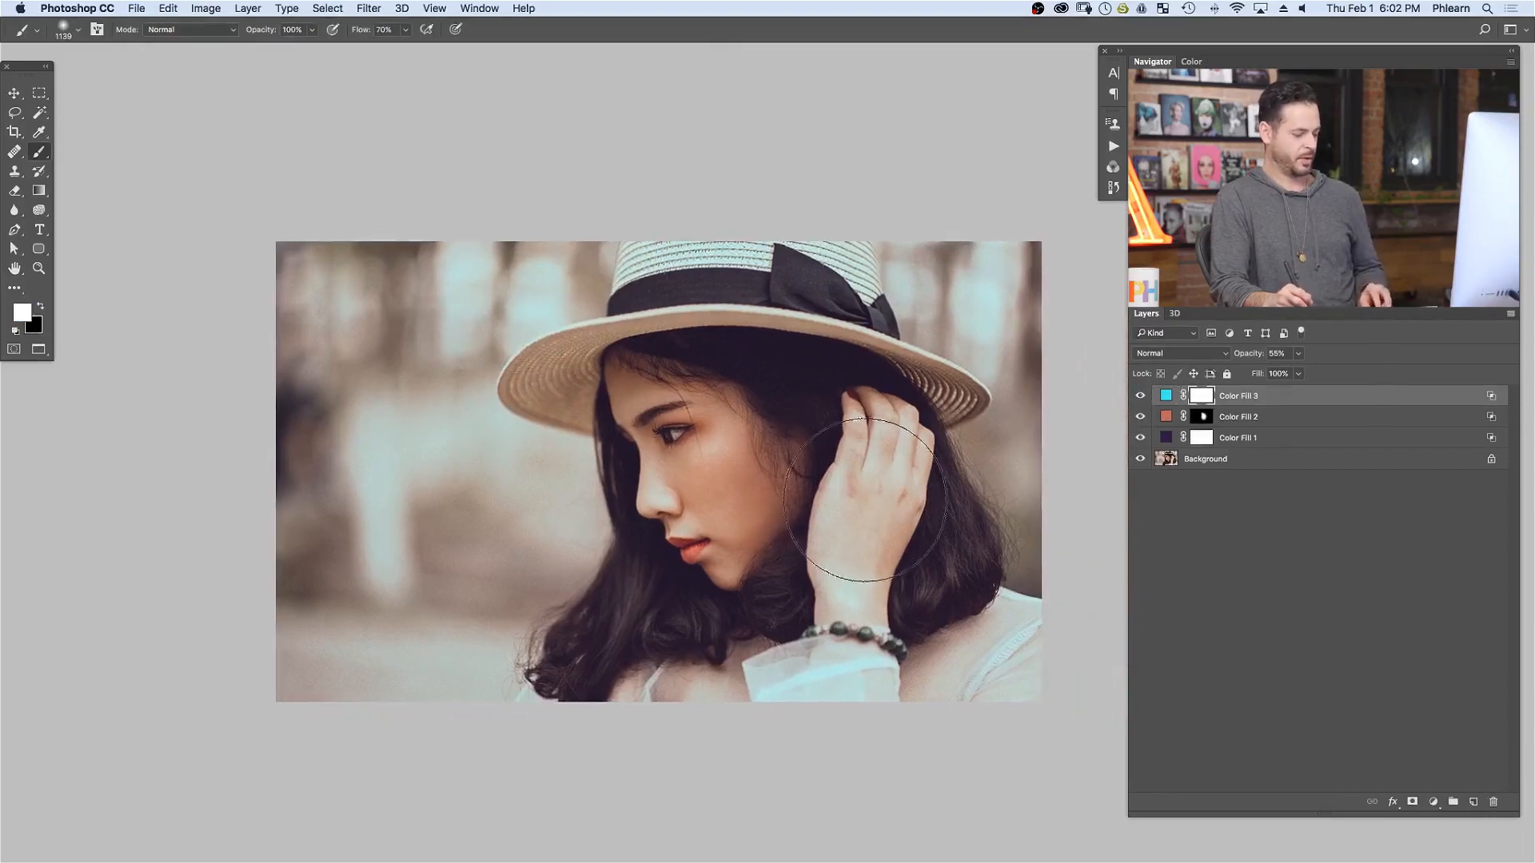
{"action": "key", "text": "x"}
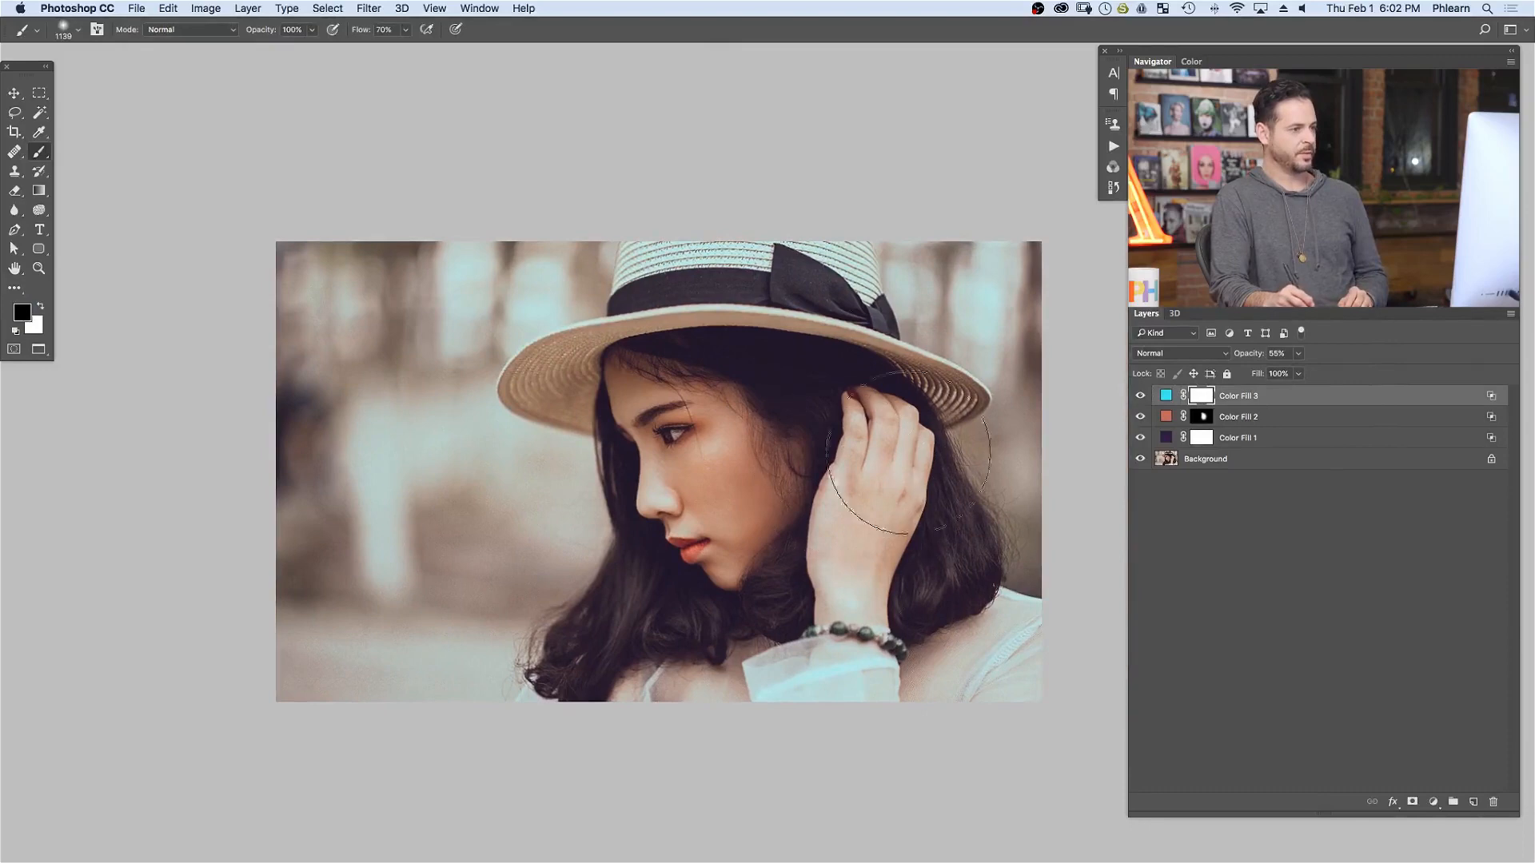
{"action": "mouse_move", "coordinate": [917, 664]}
{"action": "left_mouse_down"}
{"action": "mouse_move", "coordinate": [859, 596]}
{"action": "mouse_move", "coordinate": [779, 692]}
{"action": "mouse_move", "coordinate": [962, 730]}
{"action": "left_mouse_up"}
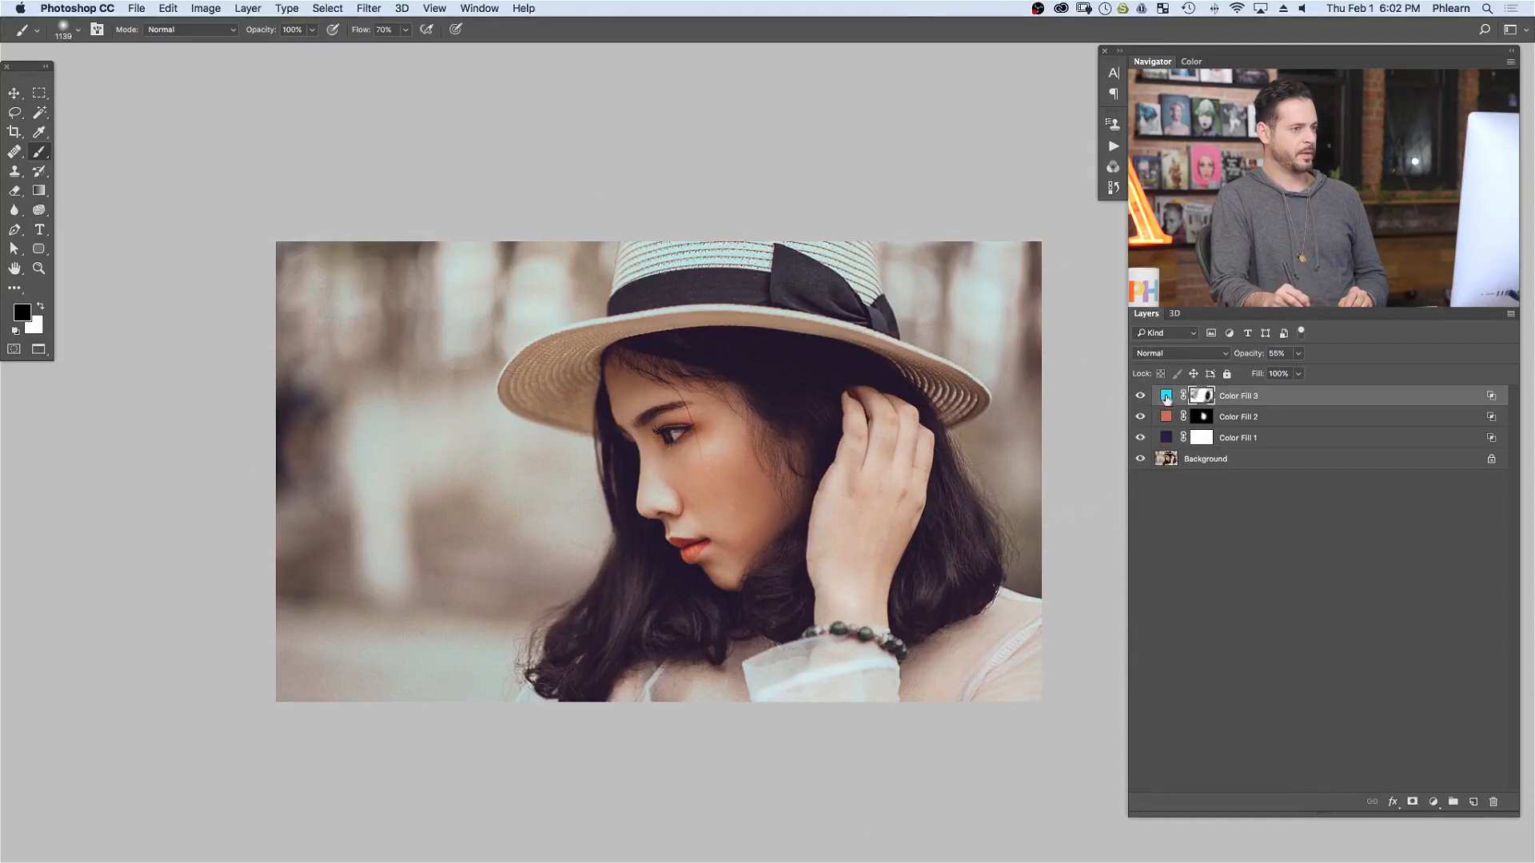
- Lower the cyan fill layer's opacity to 41% in its blending options
{"action": "double_click", "coordinate": [1276, 396]}
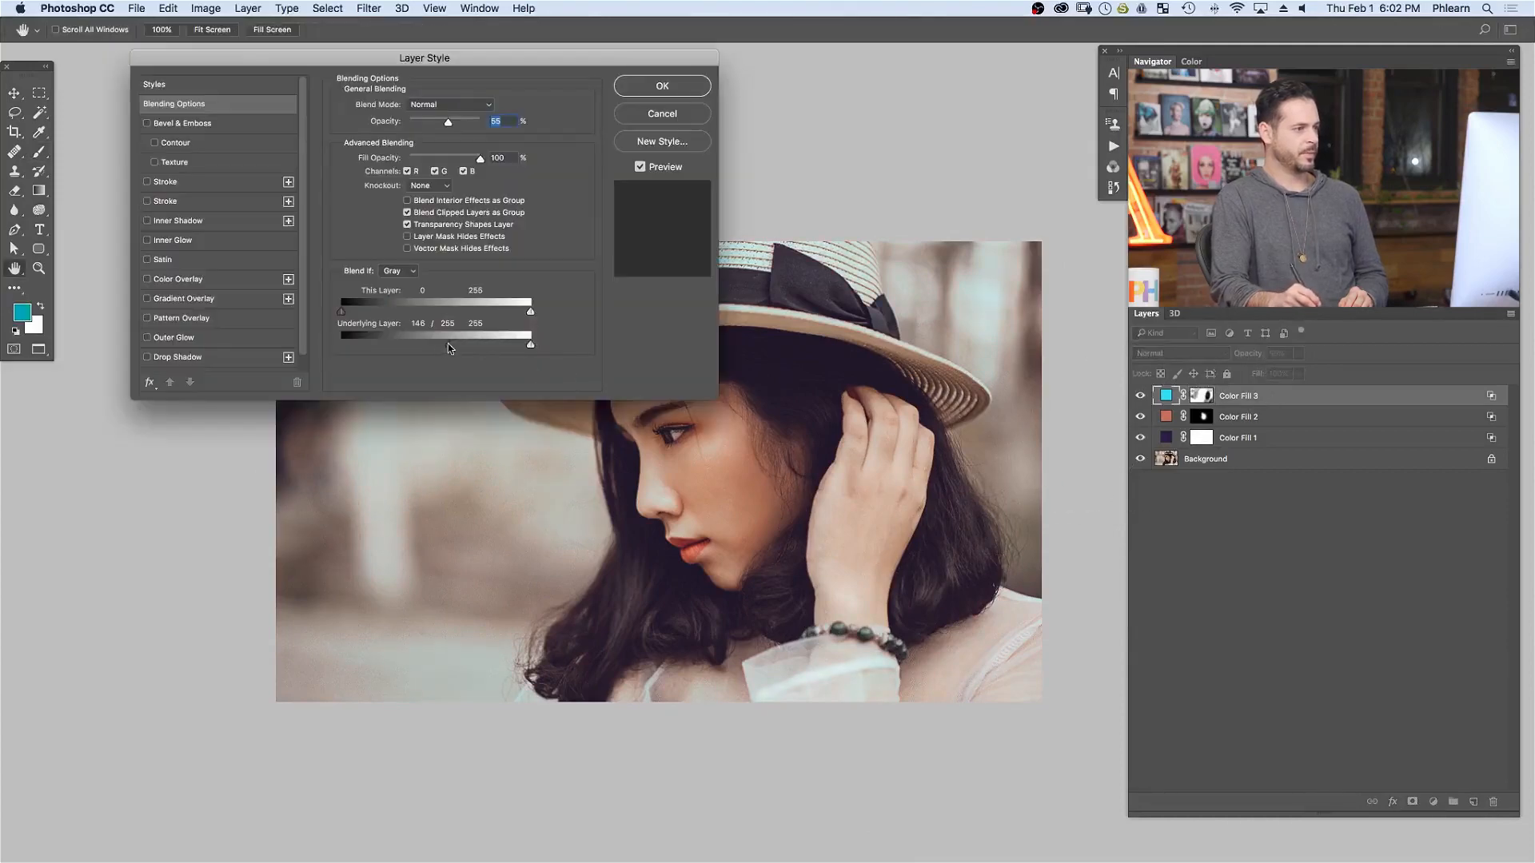
{"action": "left_click_drag", "start_coordinate": [432, 347], "coordinate": [435, 344]}
{"action": "left_click", "coordinate": [663, 86]}
- Examine the effect of the reduced cyan tint by repeatedly hiding and showing its fill layer
{"action": "left_click", "coordinate": [1141, 395]}
{"action": "left_click", "coordinate": [1141, 396]}
{"action": "left_click", "coordinate": [1141, 396]}
{"action": "left_click", "coordinate": [1141, 395]}
{"action": "left_click_drag", "start_coordinate": [882, 552], "coordinate": [904, 545]}
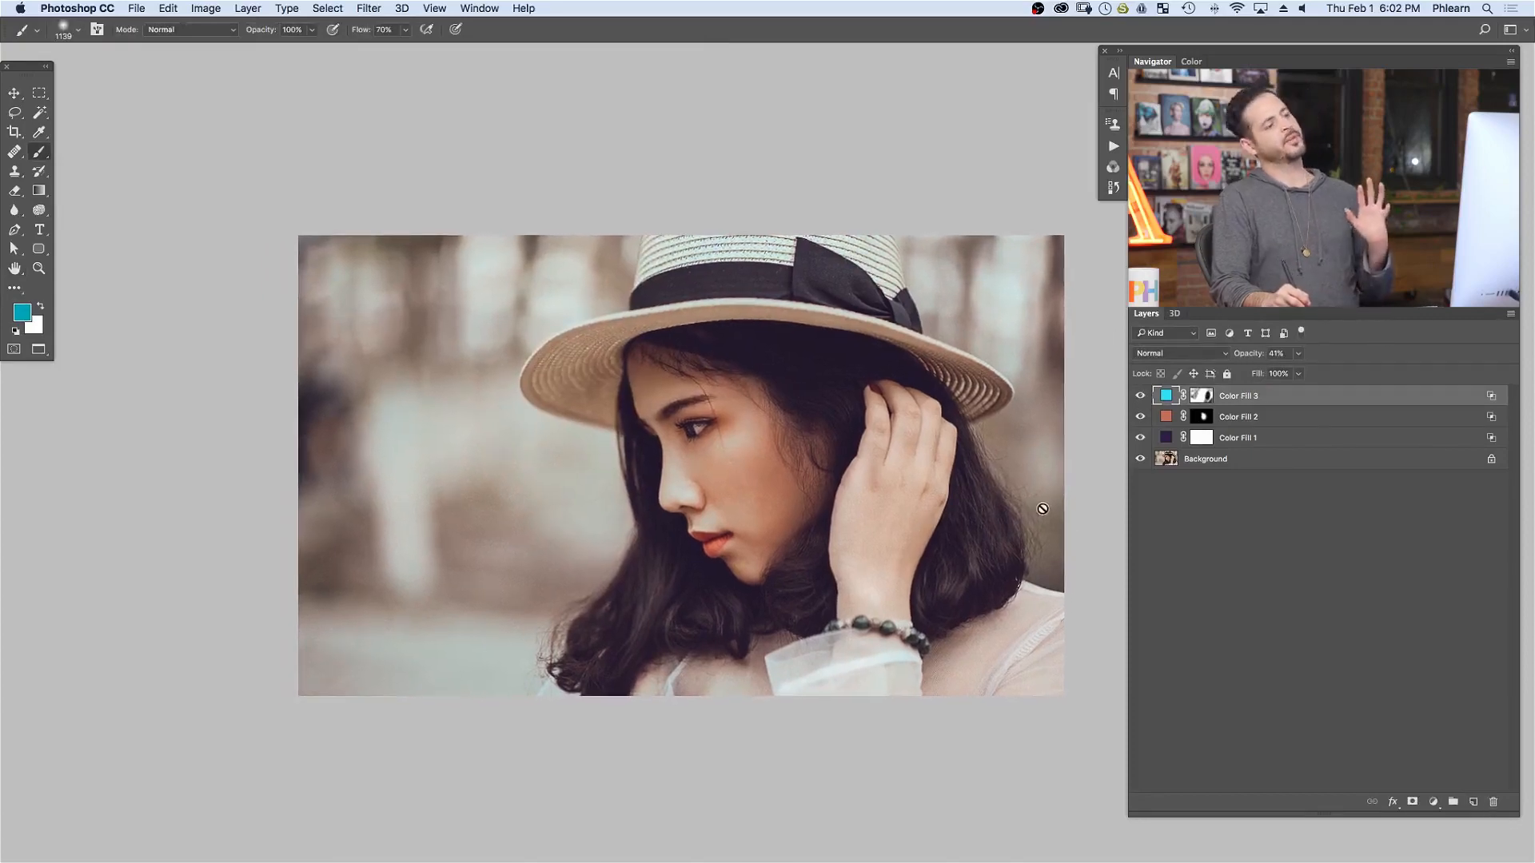
{"action": "left_click", "coordinate": [1141, 398]}
{"action": "left_click", "coordinate": [1141, 399]}
{"action": "left_click", "coordinate": [1140, 400]}
{"action": "left_click", "coordinate": [1140, 402]}
{"action": "left_click", "coordinate": [1138, 401]}
{"action": "left_click", "coordinate": [1139, 401]}
{"action": "left_click", "coordinate": [1139, 401]}
{"action": "left_click", "coordinate": [1139, 402]}
- Try different hues for the cyan highlight fill and recolor it to a light pink
{"action": "double_click", "coordinate": [1166, 397]}
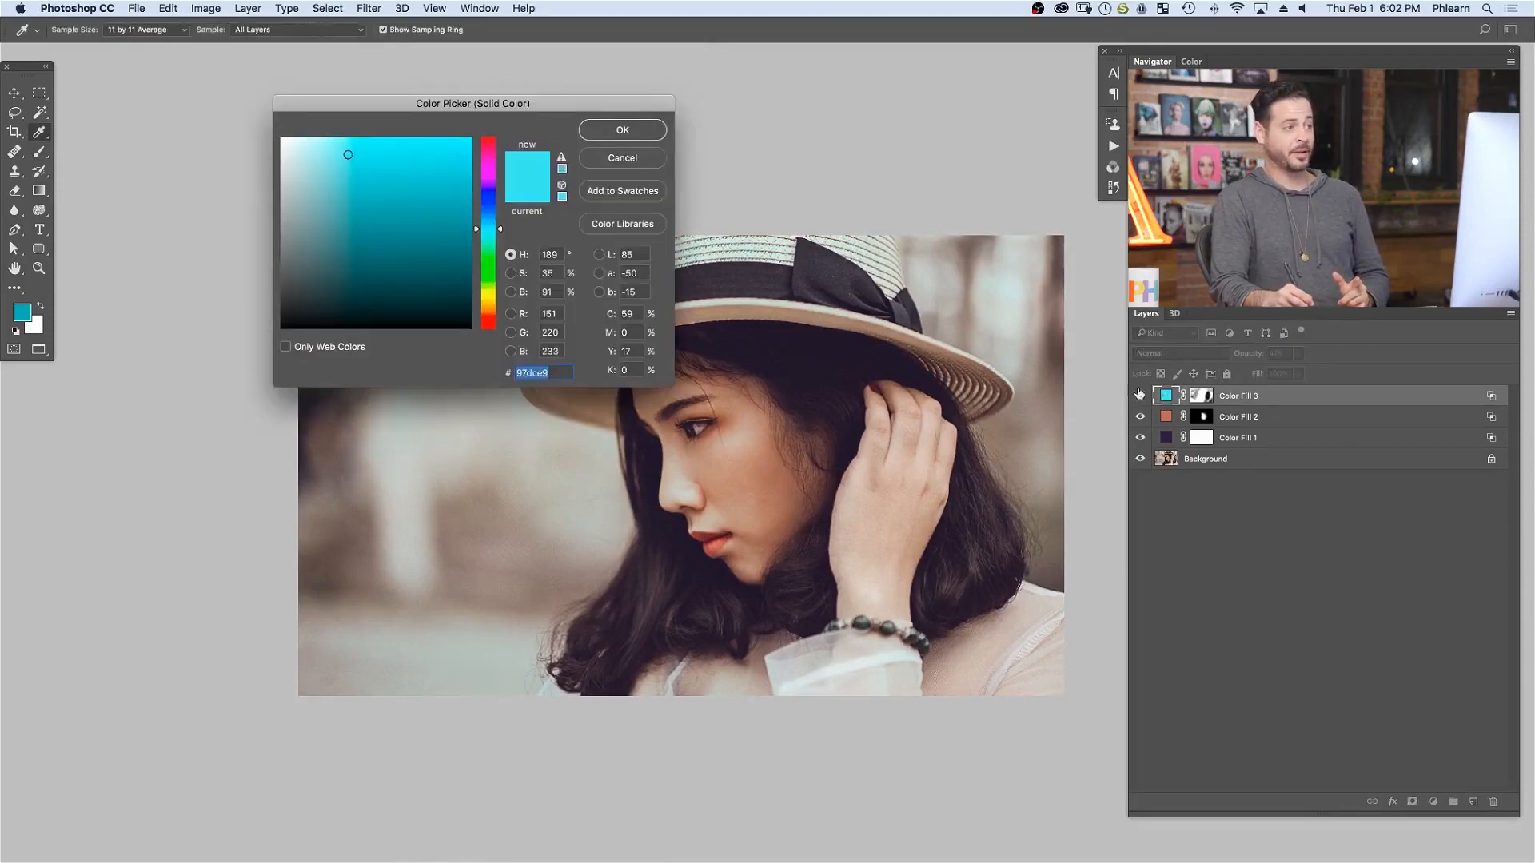
{"action": "left_click_drag", "start_coordinate": [490, 256], "coordinate": [490, 284]}
{"action": "left_click_drag", "start_coordinate": [491, 294], "coordinate": [493, 320]}
{"action": "left_click_drag", "start_coordinate": [490, 206], "coordinate": [490, 145]}
{"action": "left_click", "coordinate": [339, 141]}
{"action": "mouse_move", "coordinate": [339, 141]}
{"action": "left_mouse_down"}
{"action": "mouse_move", "coordinate": [314, 138]}
{"action": "mouse_move", "coordinate": [349, 129]}
{"action": "mouse_move", "coordinate": [331, 137]}
{"action": "left_mouse_up"}
{"action": "left_click", "coordinate": [621, 131]}
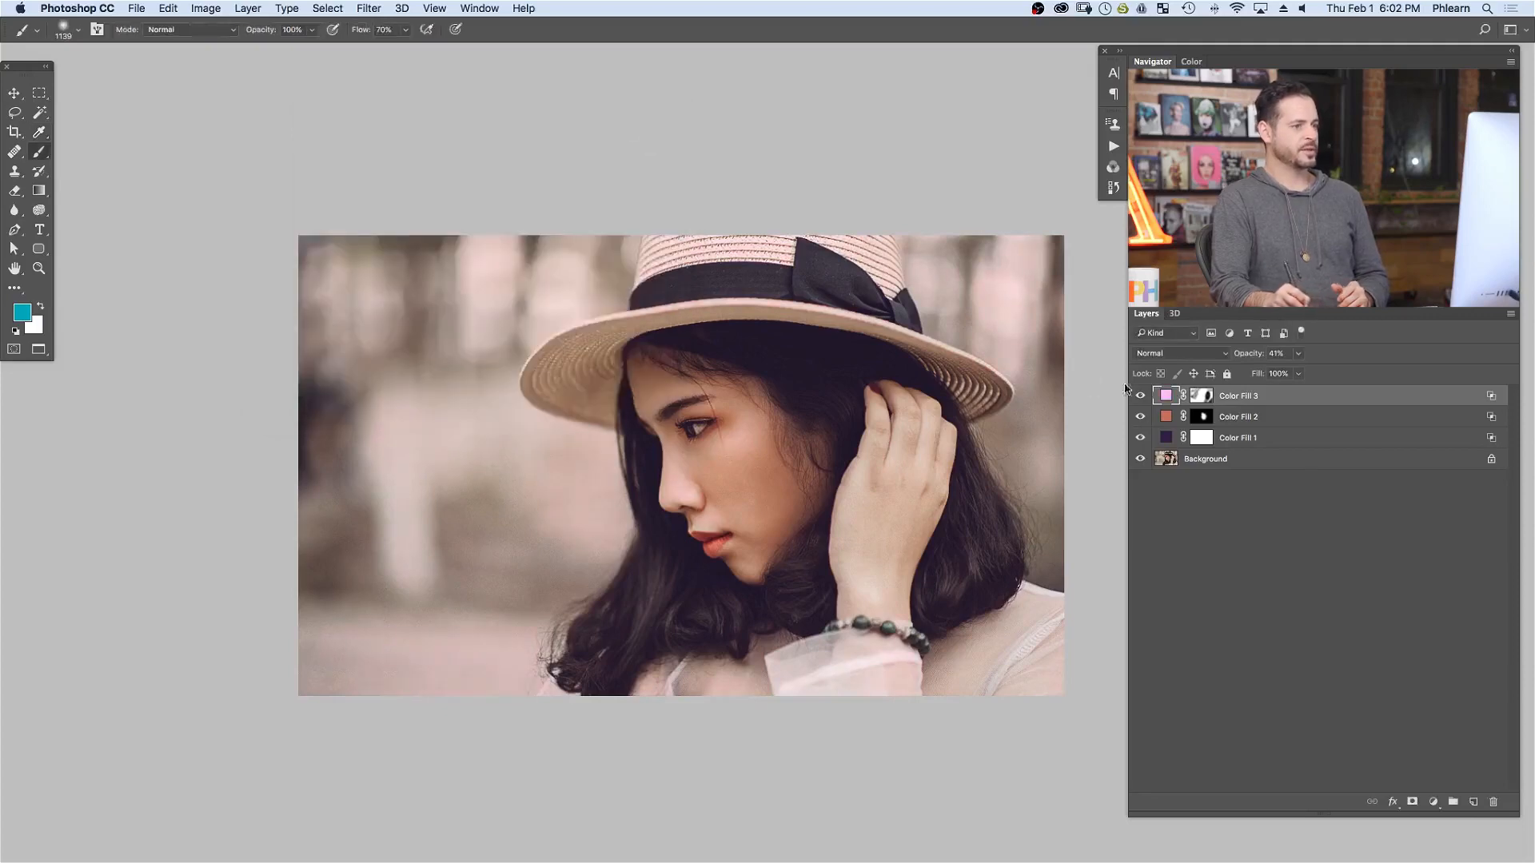
- Review the contribution of each of the three color fill layers by switching their visibility, and leave all three hidden
{"action": "left_click", "coordinate": [1142, 438]}
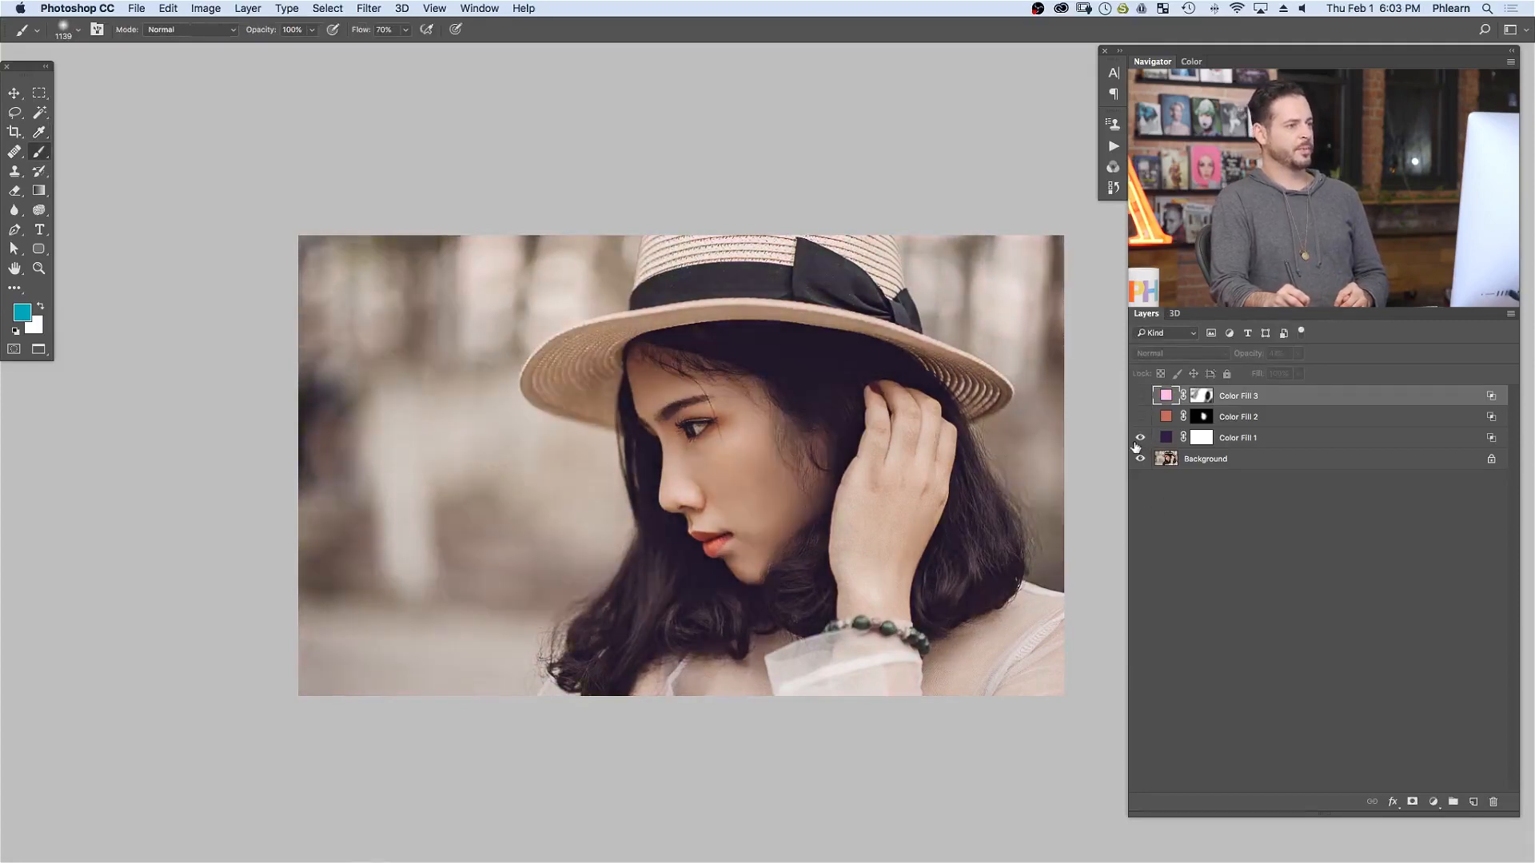
{"action": "left_click", "coordinate": [1139, 440]}
{"action": "left_click", "coordinate": [1139, 440]}
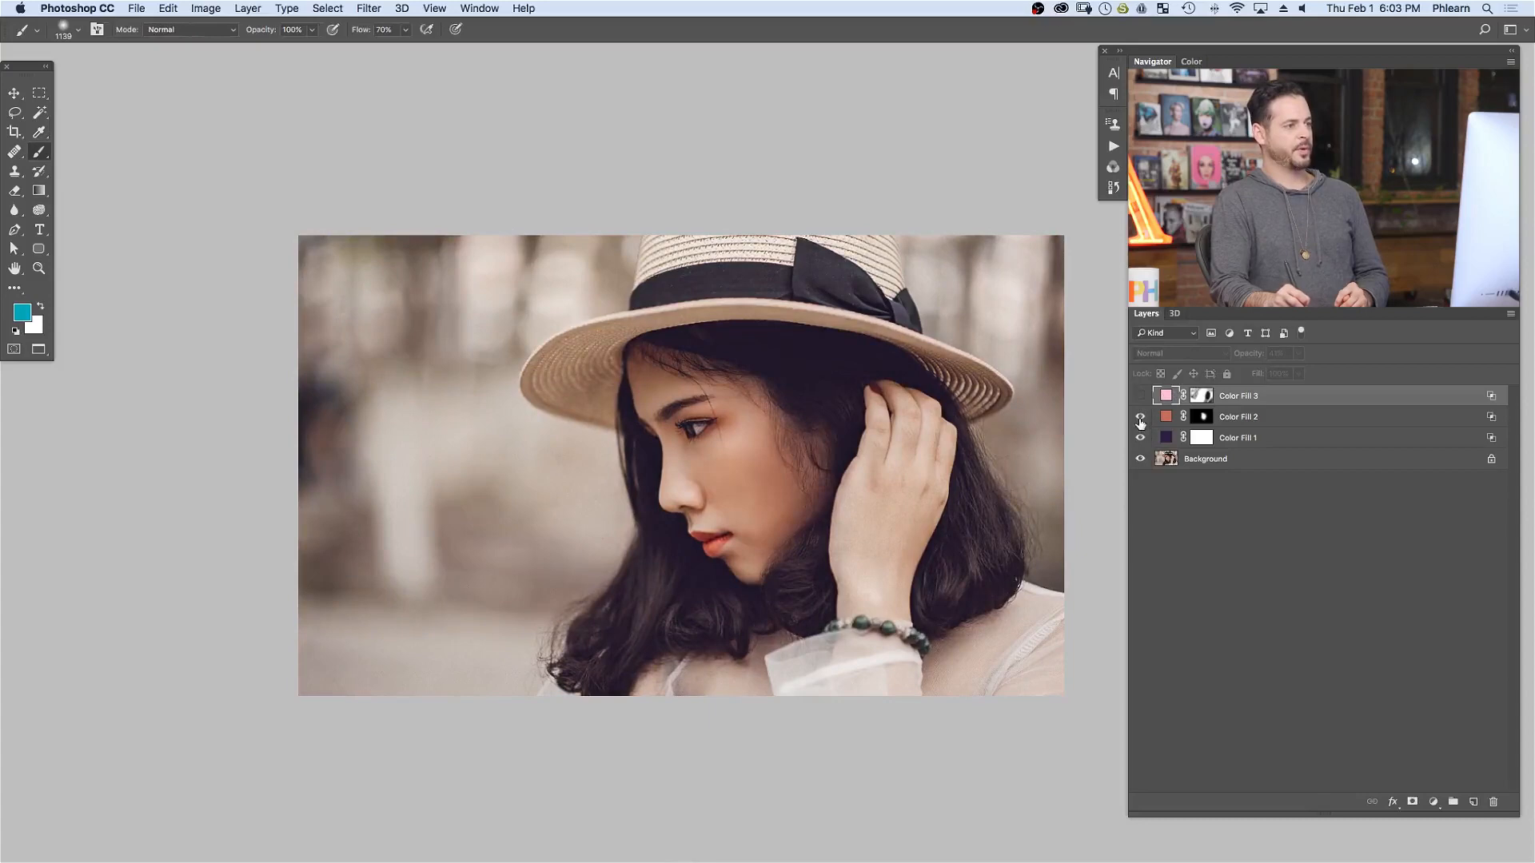
{"action": "left_click", "coordinate": [1140, 419]}
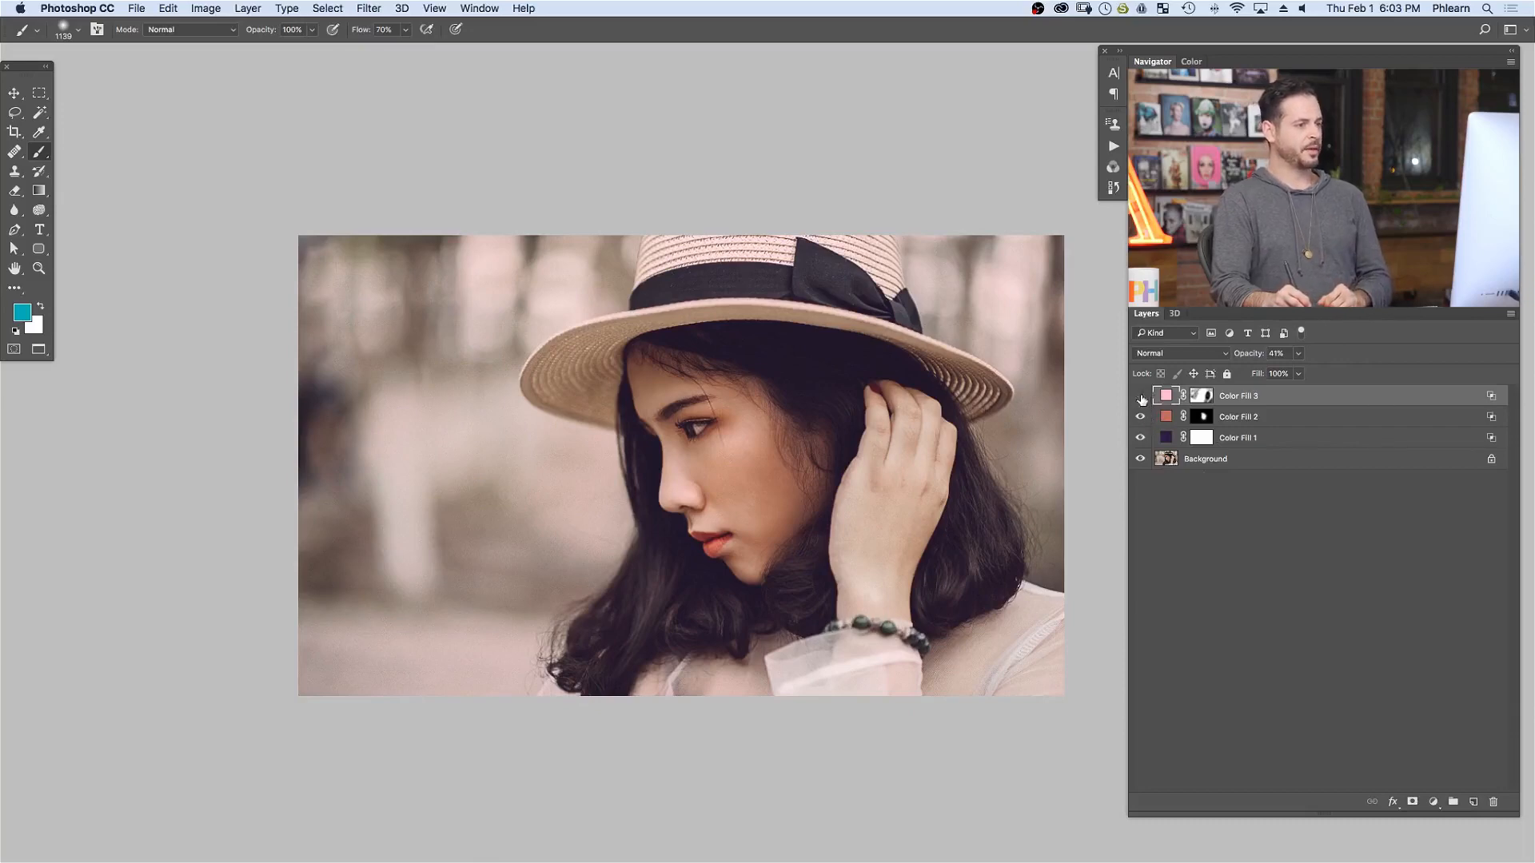
{"action": "left_click", "coordinate": [1141, 438]}
{"action": "left_click", "coordinate": [1431, 802]}
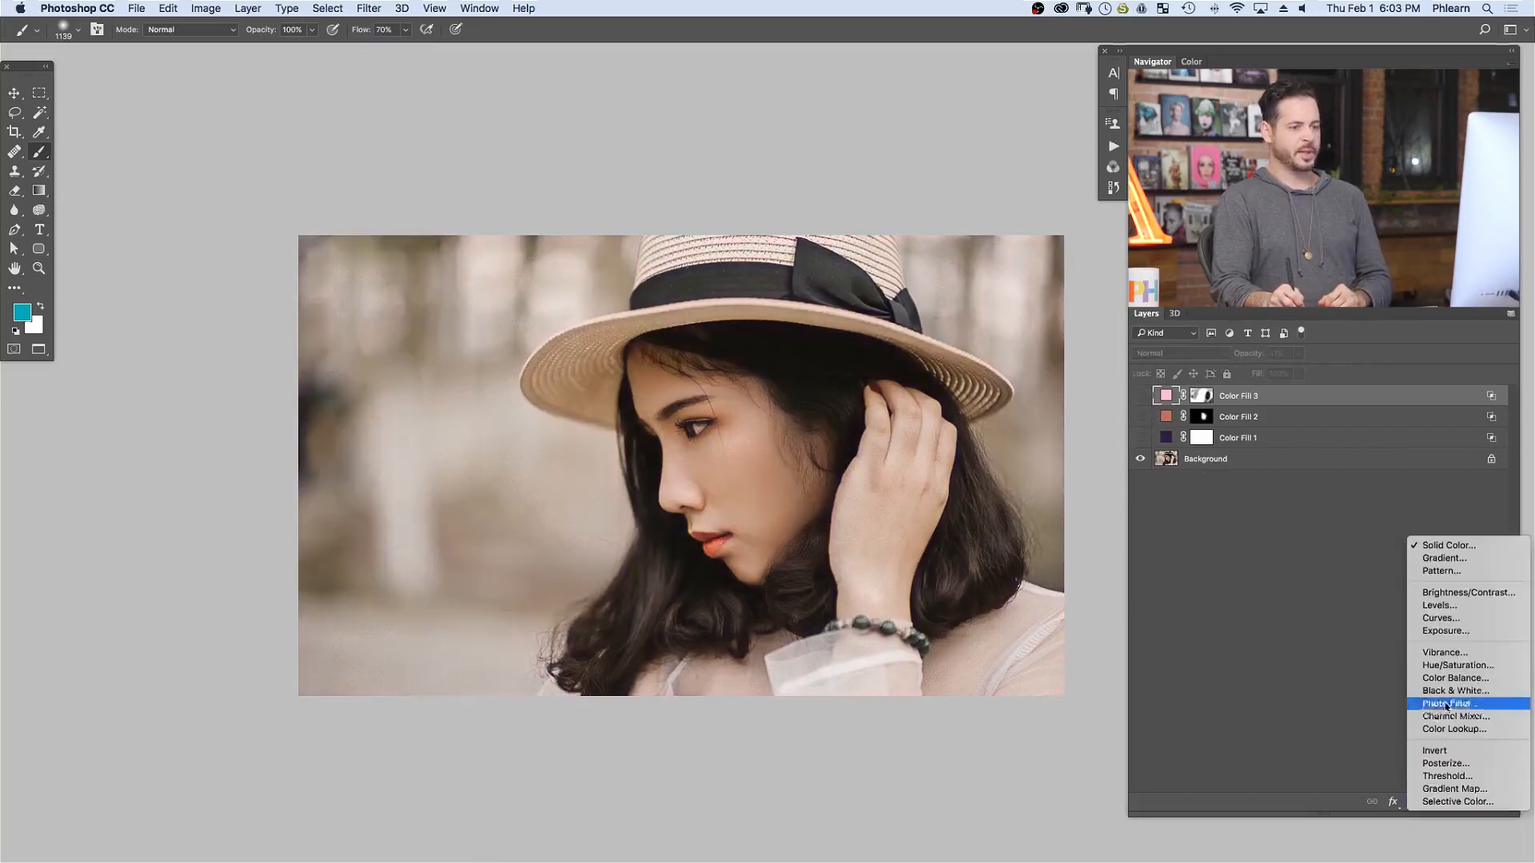
{"action": "left_click", "coordinate": [1461, 598]}
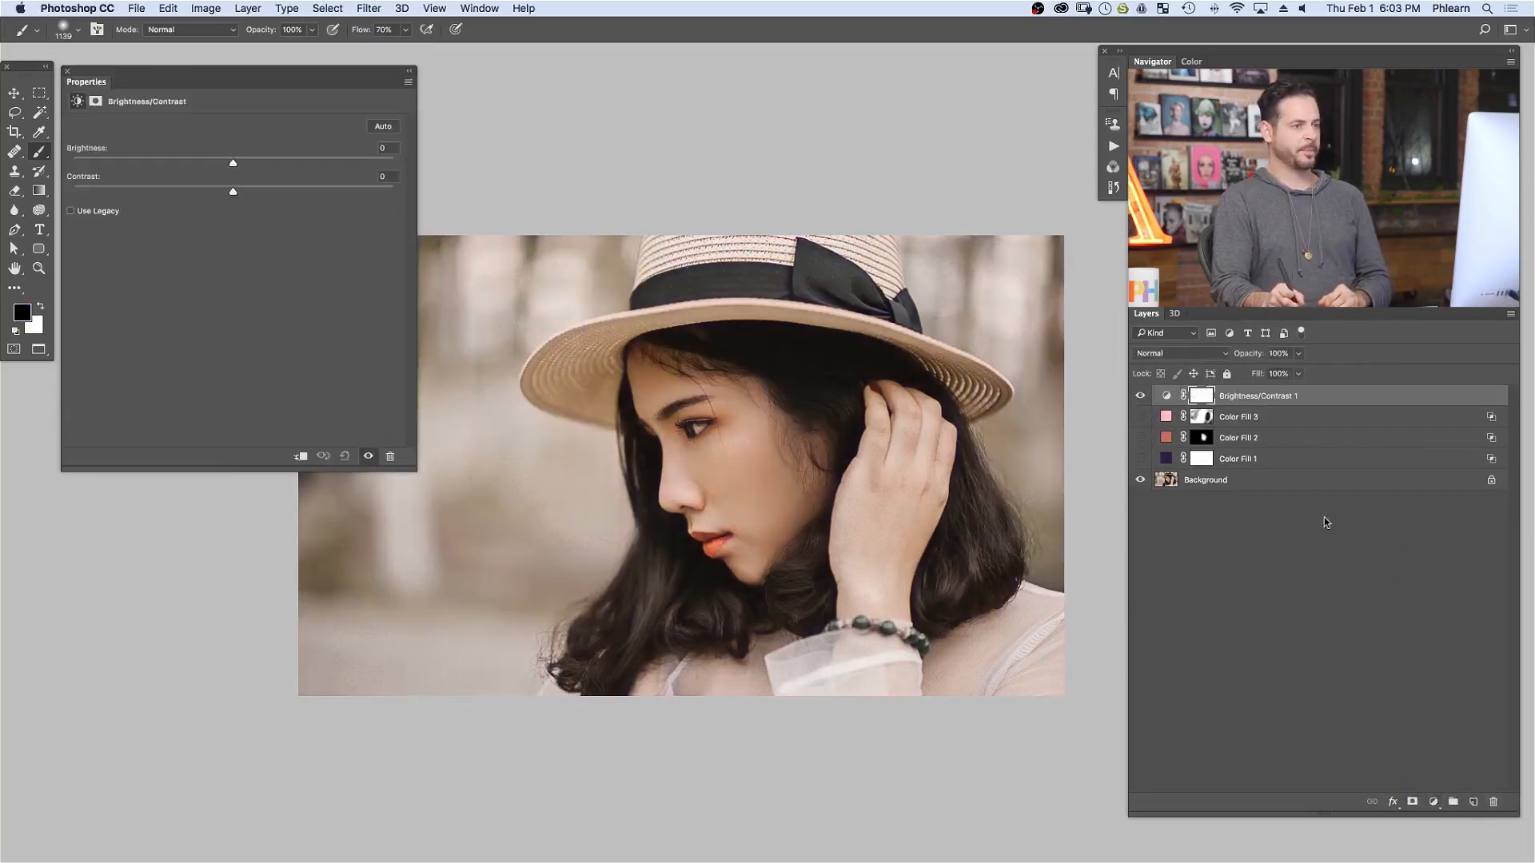
{"action": "key", "text": "Delete"}
- Add a Levels adjustment layer and set the Blue channel's output levels to 106 and 125
{"action": "left_click", "coordinate": [1432, 802]}
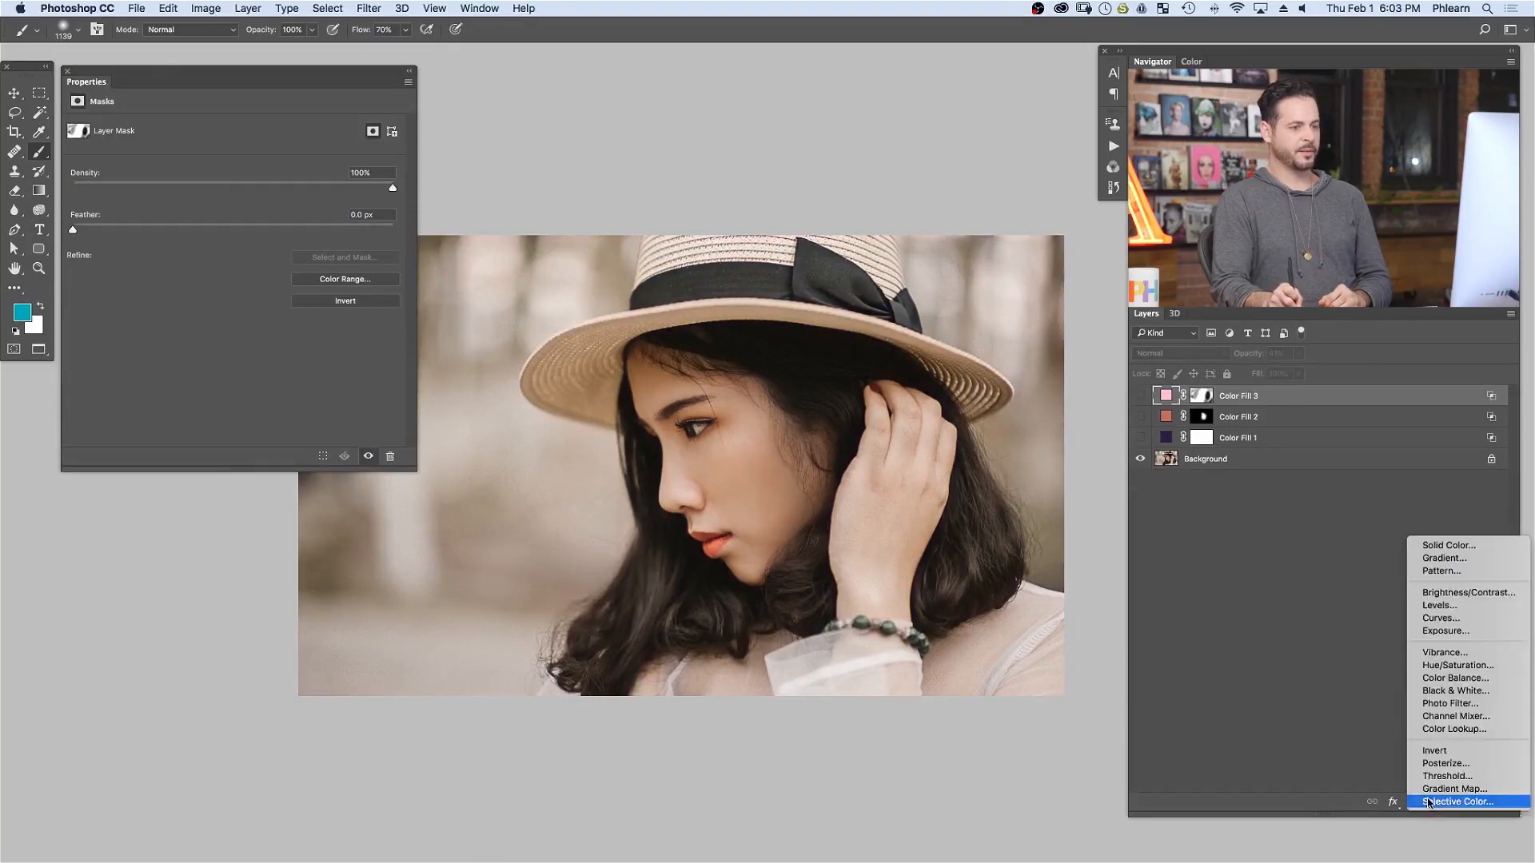
{"action": "left_click", "coordinate": [1461, 612]}
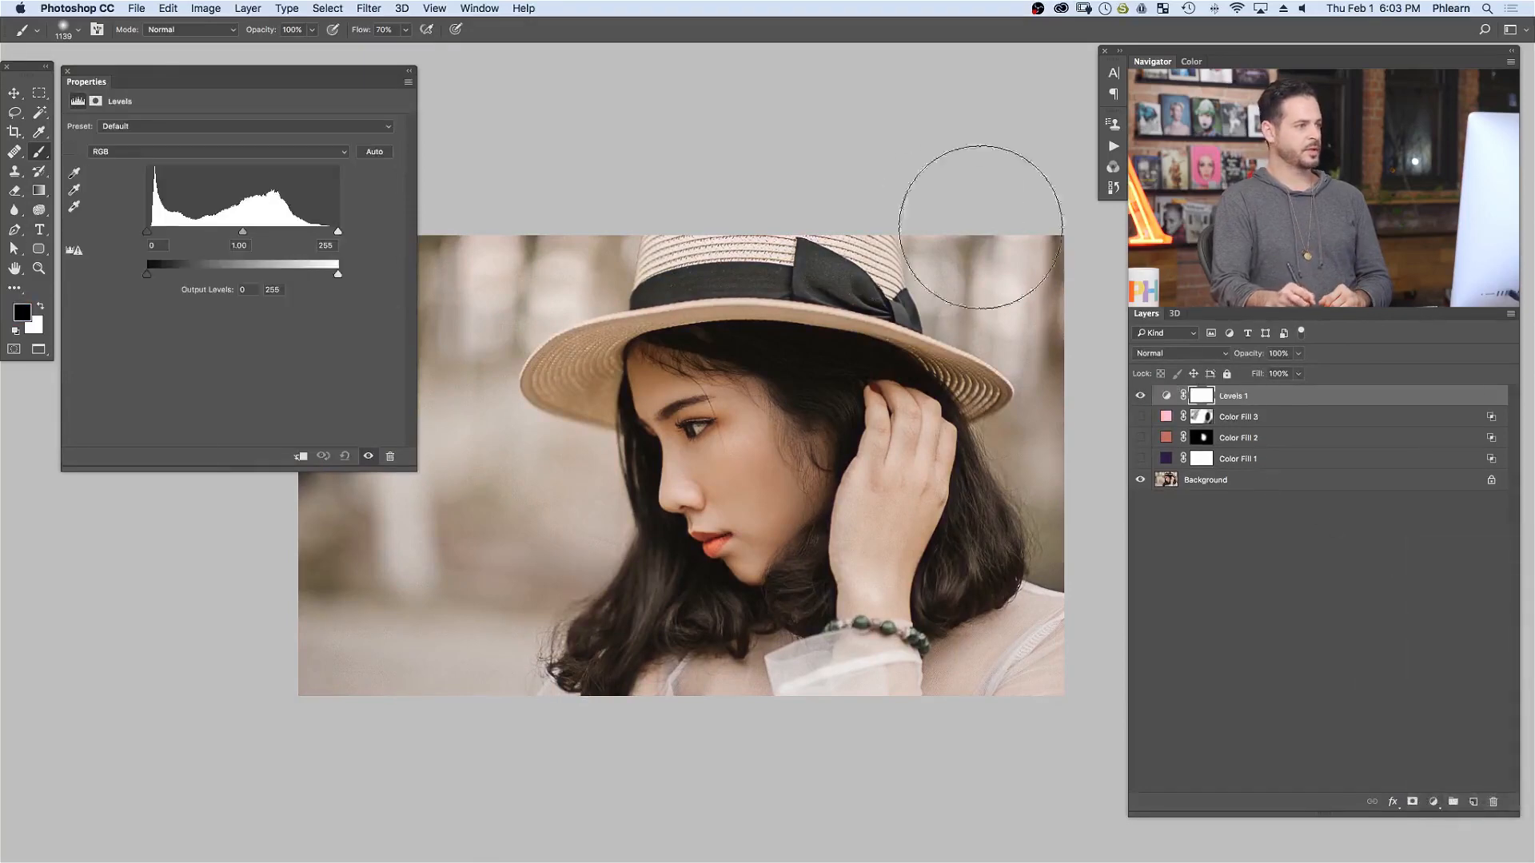
{"action": "left_click", "coordinate": [141, 153]}
{"action": "left_click", "coordinate": [140, 186]}
{"action": "left_click_drag", "start_coordinate": [147, 274], "coordinate": [205, 281]}
{"action": "left_click_drag", "start_coordinate": [339, 274], "coordinate": [267, 275]}
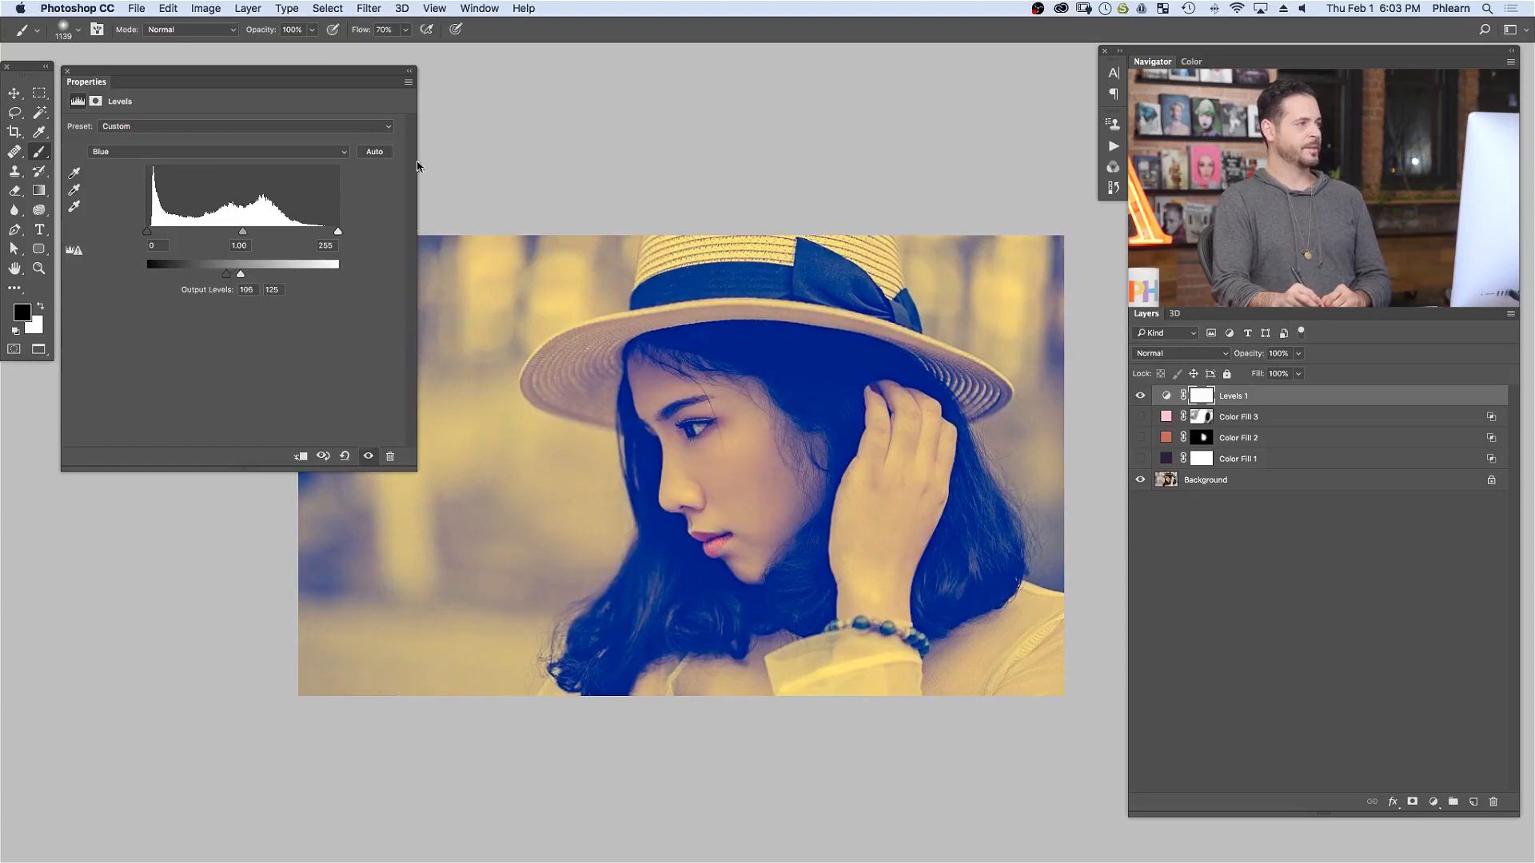
- Limit the Levels effect to the darker tones with an underlying-layer white Blend If split of 0/255, and set its opacity to 45%
{"action": "double_click", "coordinate": [1286, 399]}
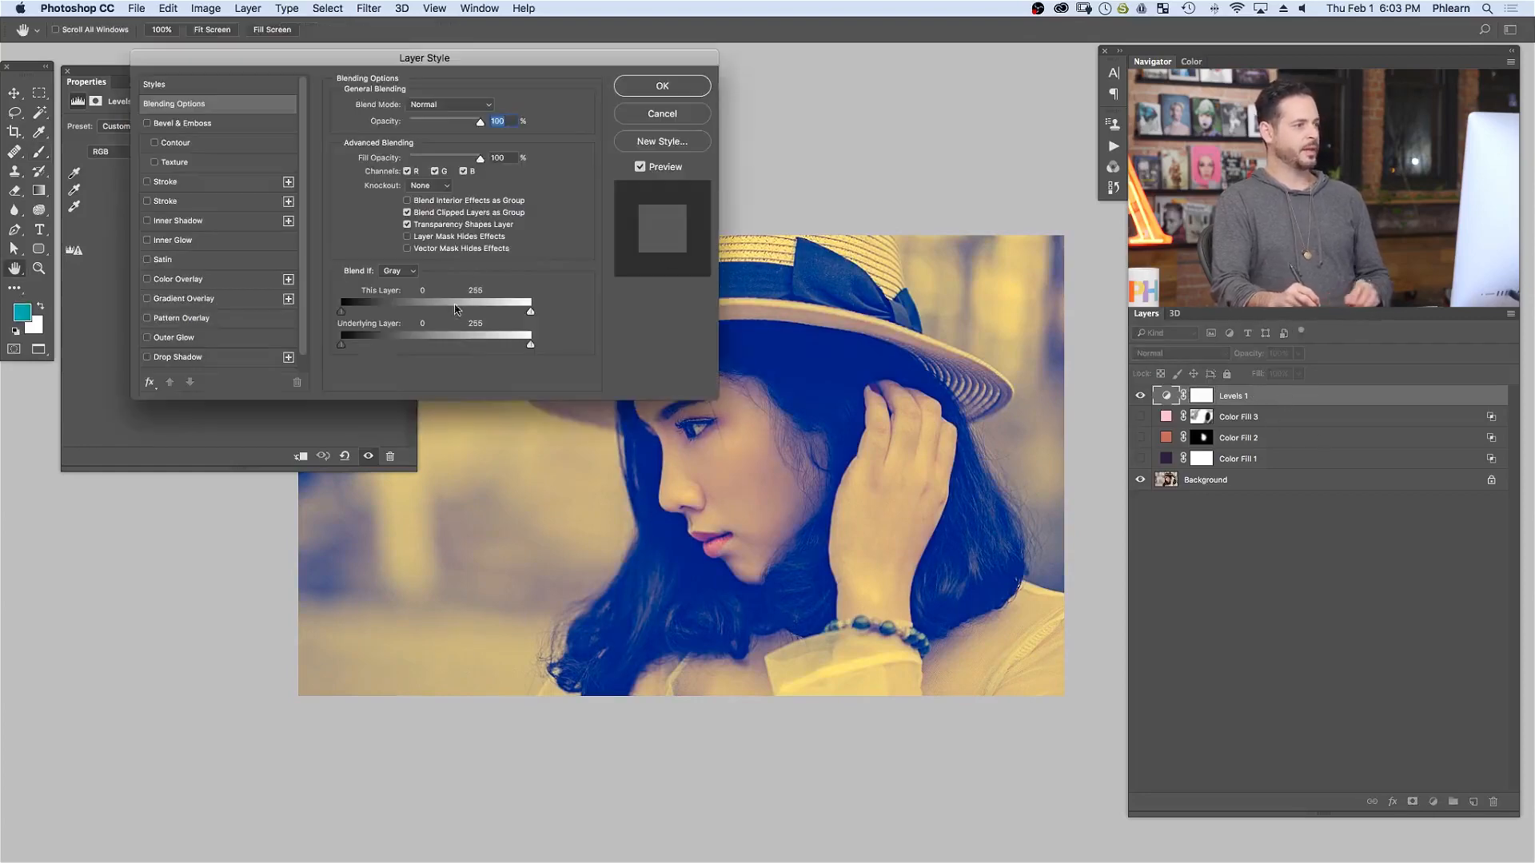
{"action": "left_click_drag", "start_coordinate": [530, 344], "coordinate": [328, 346]}
{"action": "left_click_drag", "start_coordinate": [565, 59], "coordinate": [422, 188]}
{"action": "left_click_drag", "start_coordinate": [312, 253], "coordinate": [290, 254]}
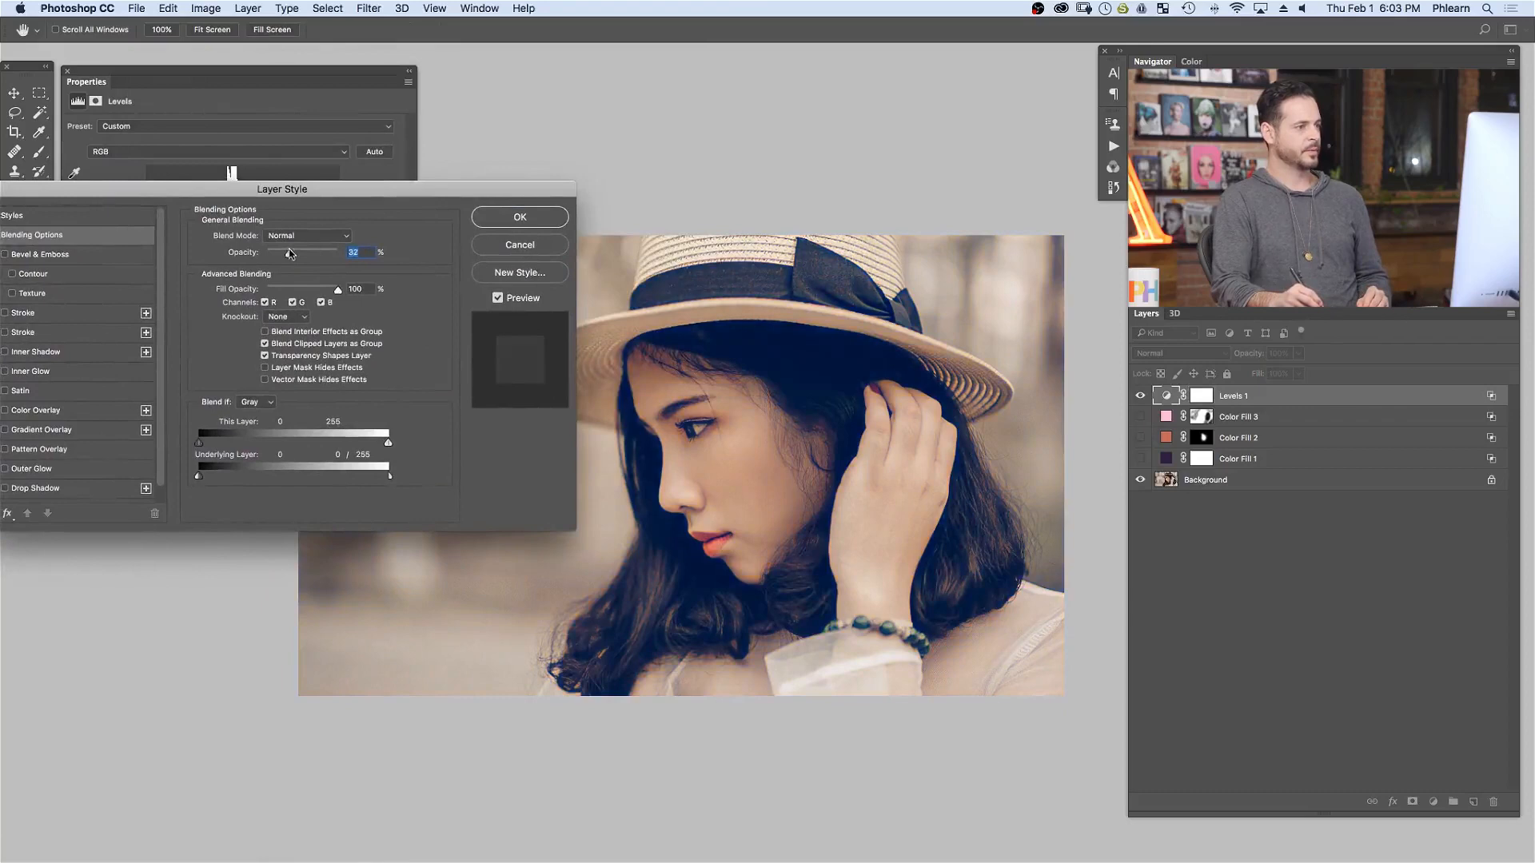
{"action": "left_click", "coordinate": [520, 217]}
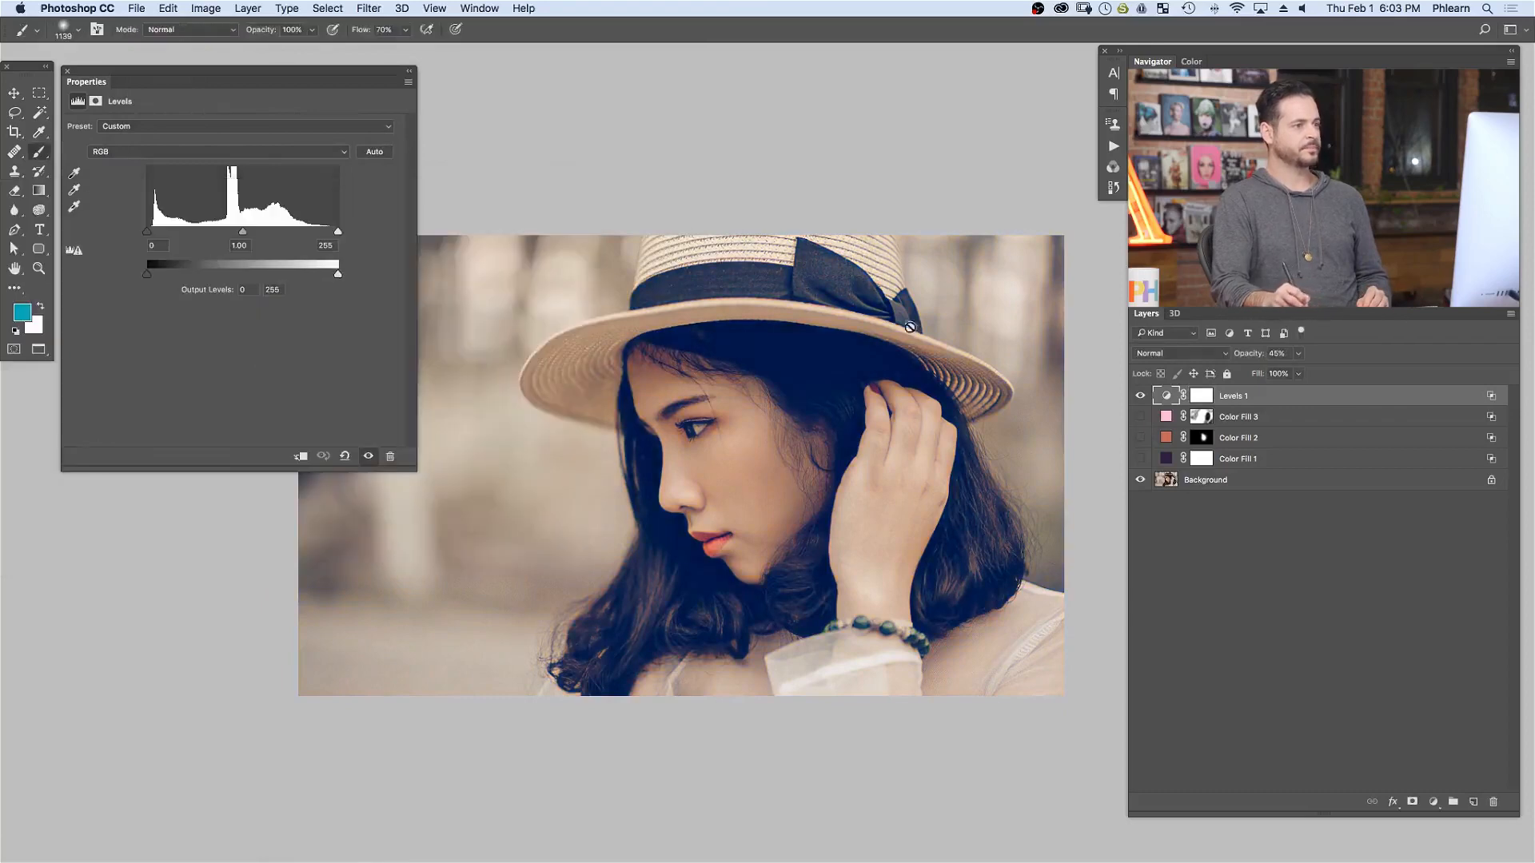
- Compare the portrait with and without the Levels color grade by switching the layer's visibility, leaving it visible
{"action": "left_click", "coordinate": [1141, 396]}
{"action": "left_click", "coordinate": [1141, 396]}
{"action": "left_click", "coordinate": [1141, 396]}
{"action": "left_click", "coordinate": [1141, 395]}
{"action": "left_click", "coordinate": [1141, 396]}
{"action": "left_click", "coordinate": [1141, 398]}
{"action": "left_click", "coordinate": [1140, 397]}
{"action": "left_click", "coordinate": [1140, 397]}
{"action": "left_click", "coordinate": [1141, 397]}
{"action": "left_click", "coordinate": [1141, 397]}
{"action": "left_click", "coordinate": [1141, 397]}
{"action": "left_click", "coordinate": [1141, 397]}
{"action": "left_click", "coordinate": [1140, 397]}
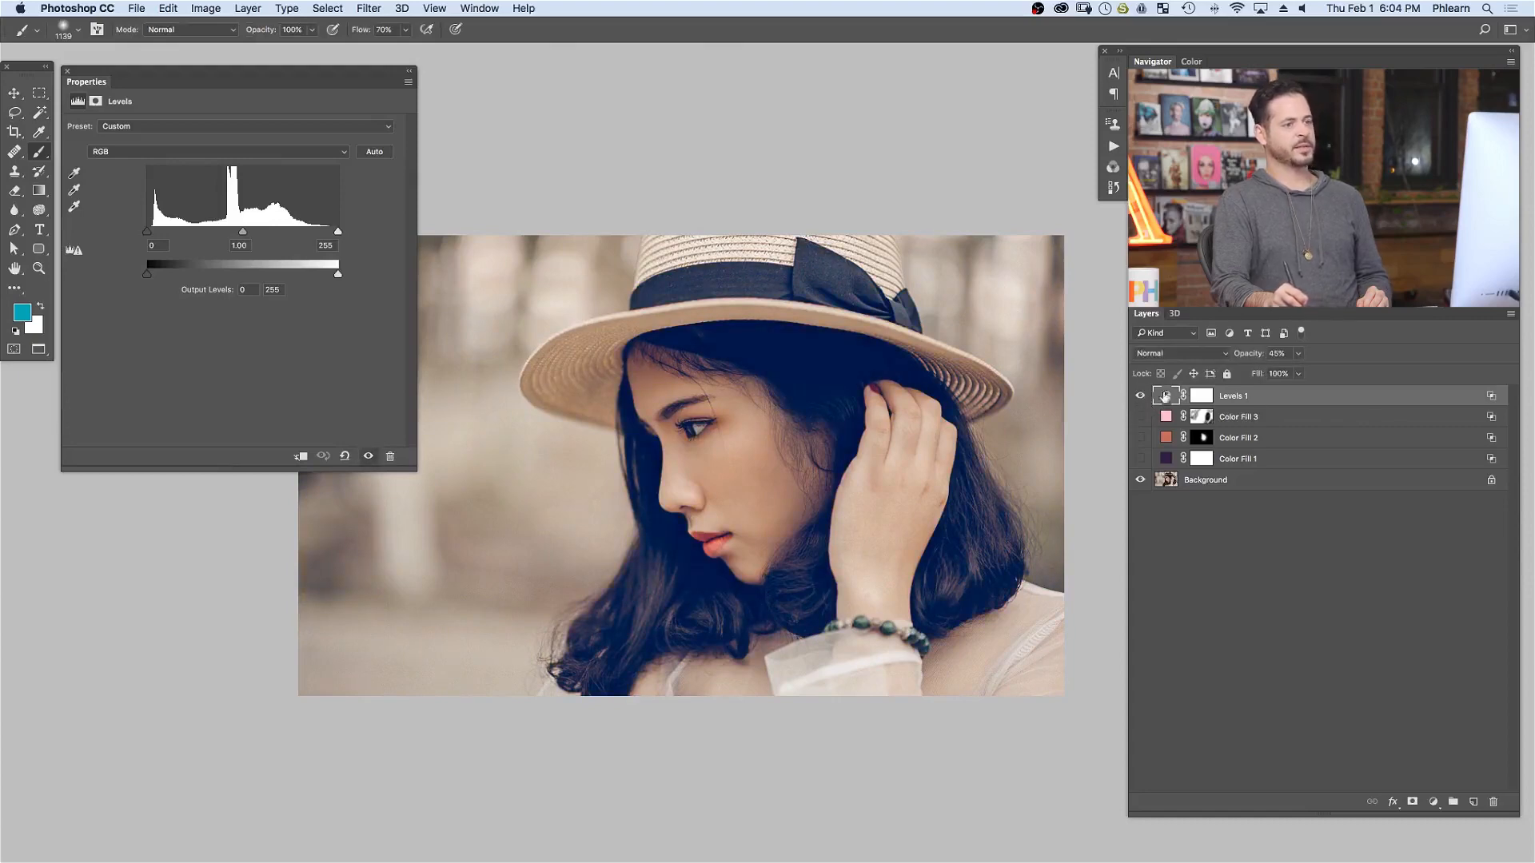